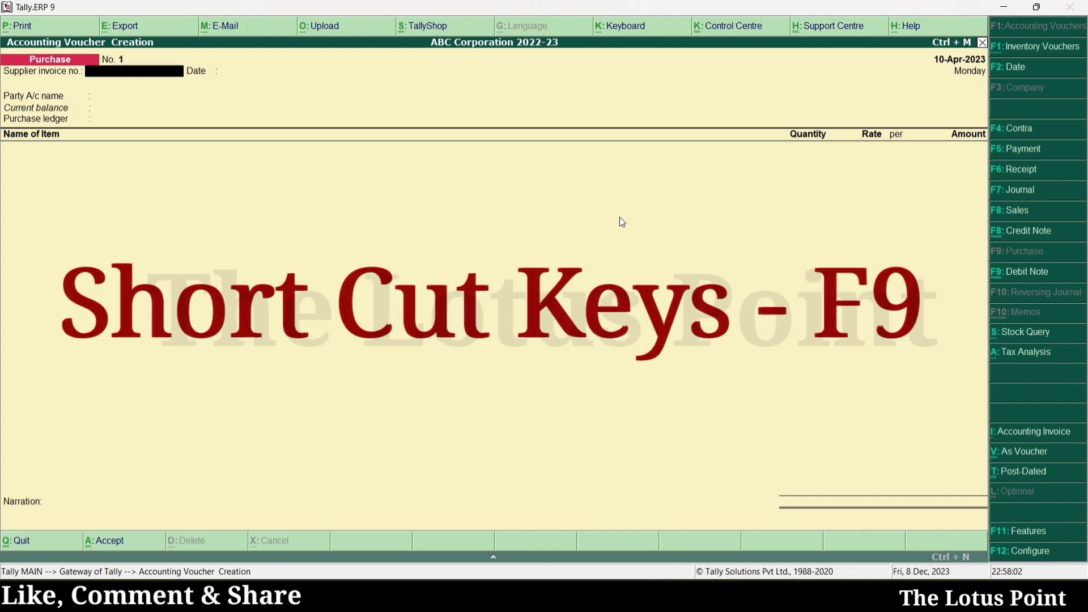
Step: Switch the purchase entry to voucher mode and enter 101/A as the supplier invoice number
key(ctrl+v)
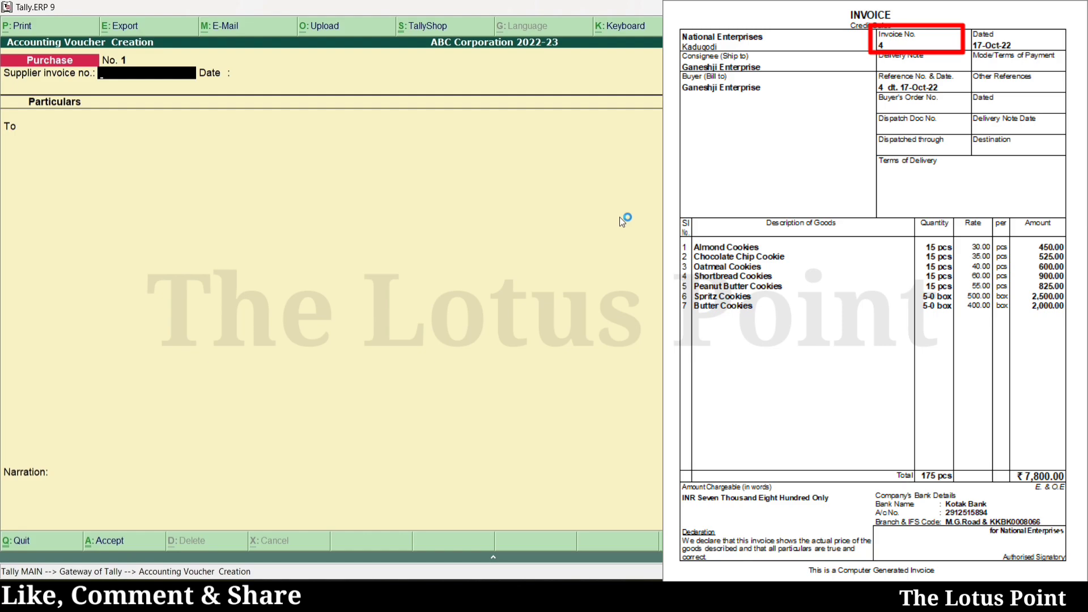
text(101/)
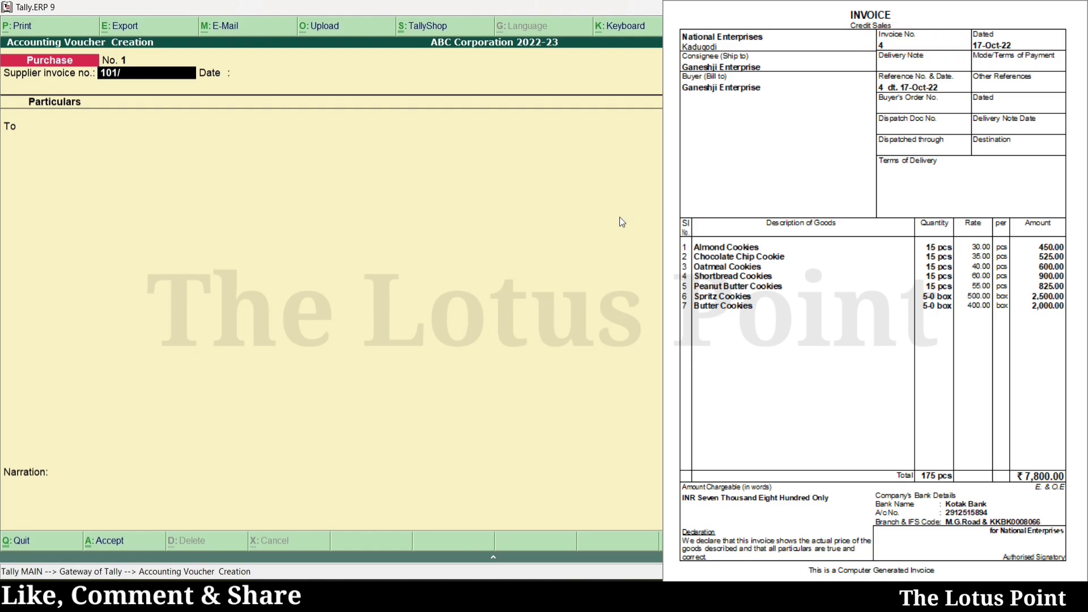
text(A)
key(Return)
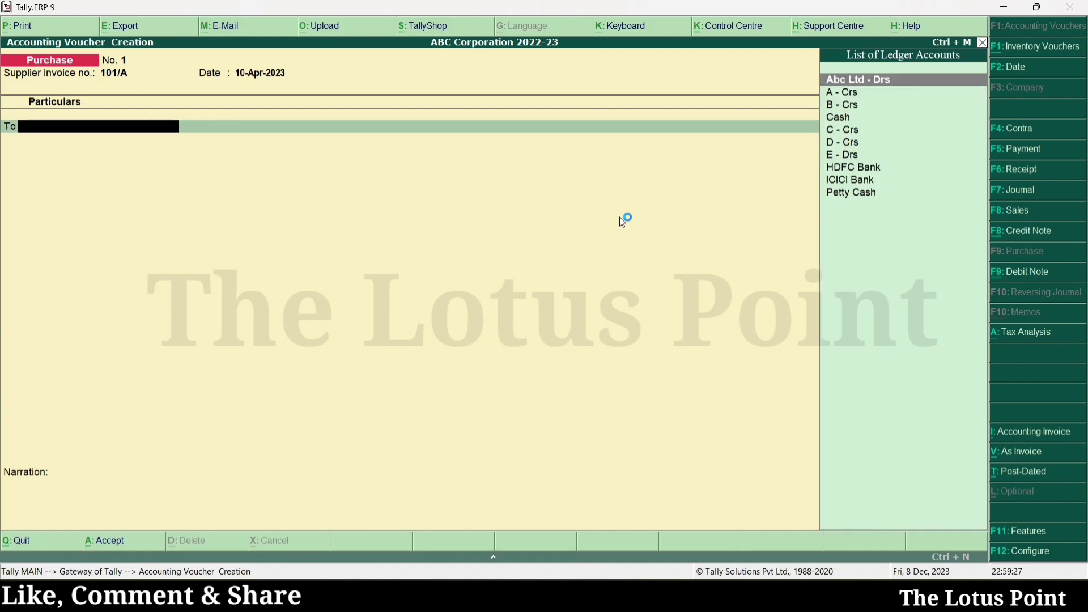
Step: Choose A - Crs as the credited party and accept its default supplier details
key(Down)
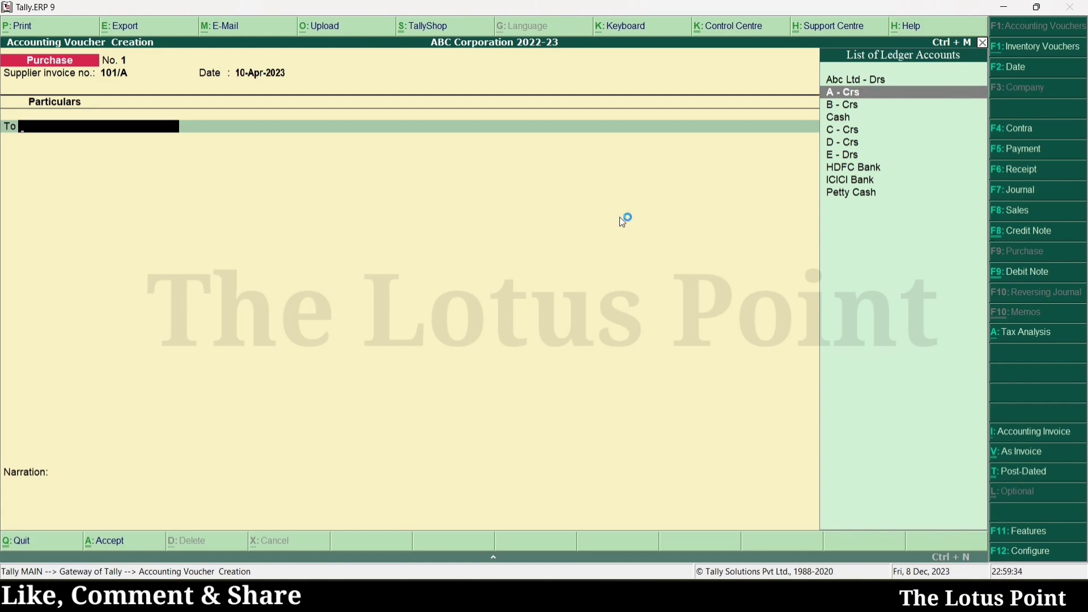
key(Return)
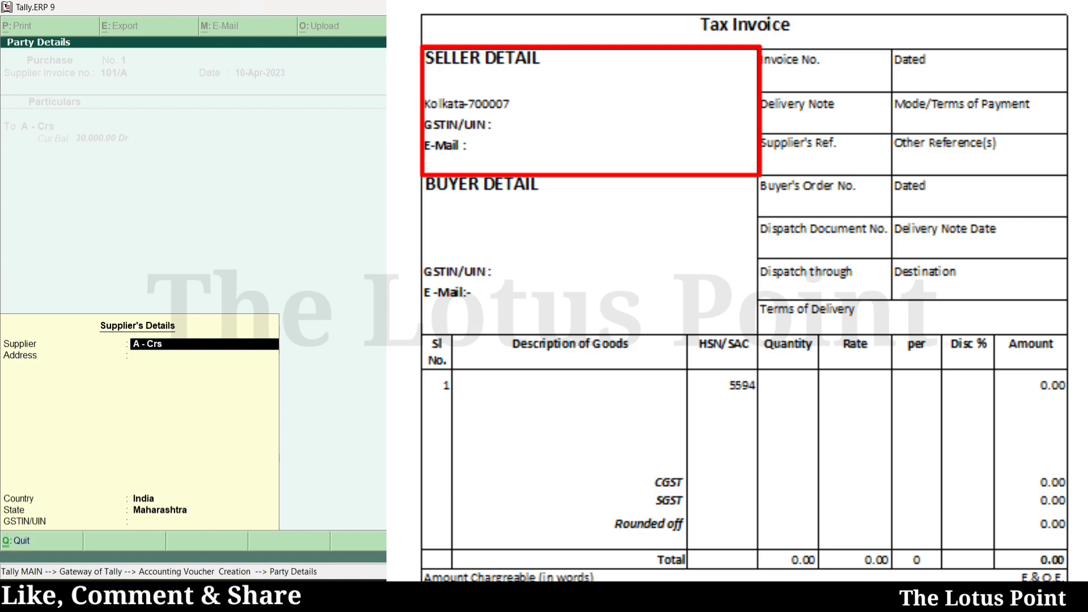
key(Return)
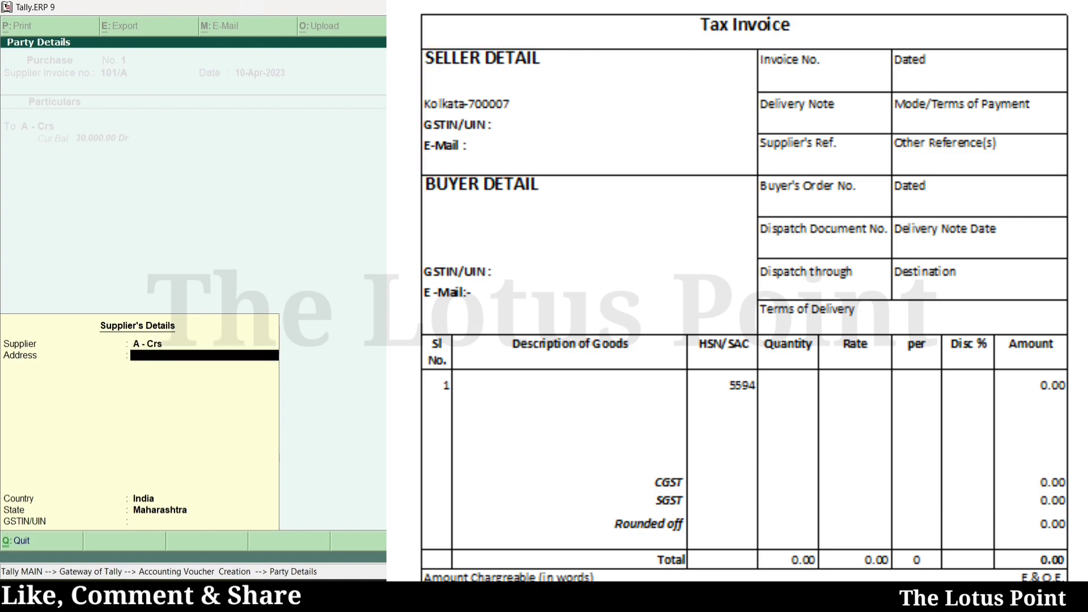
key(Return)
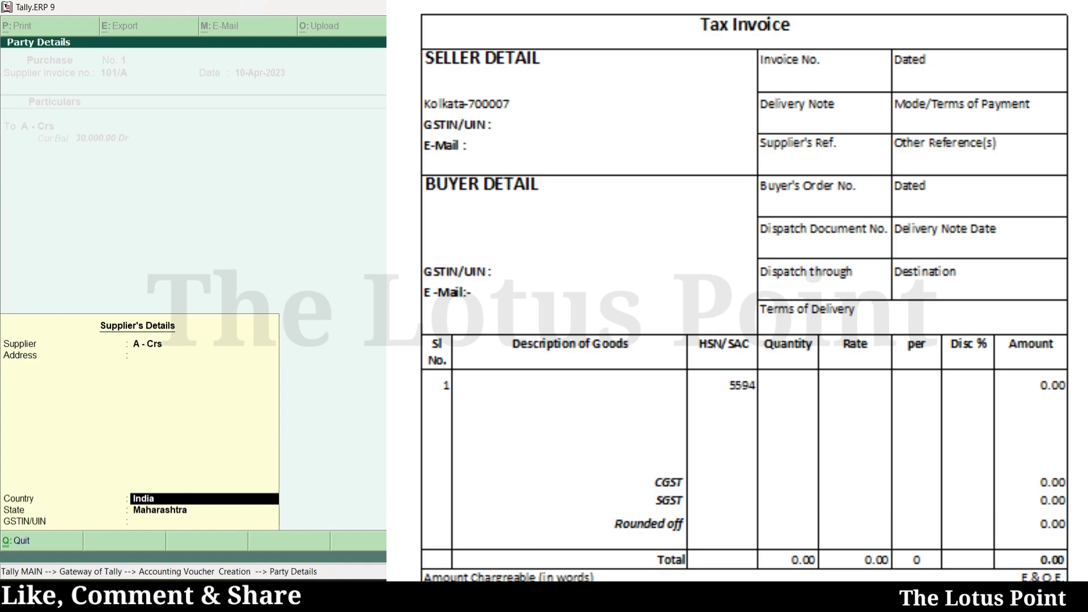
key(Return)
key(Return)
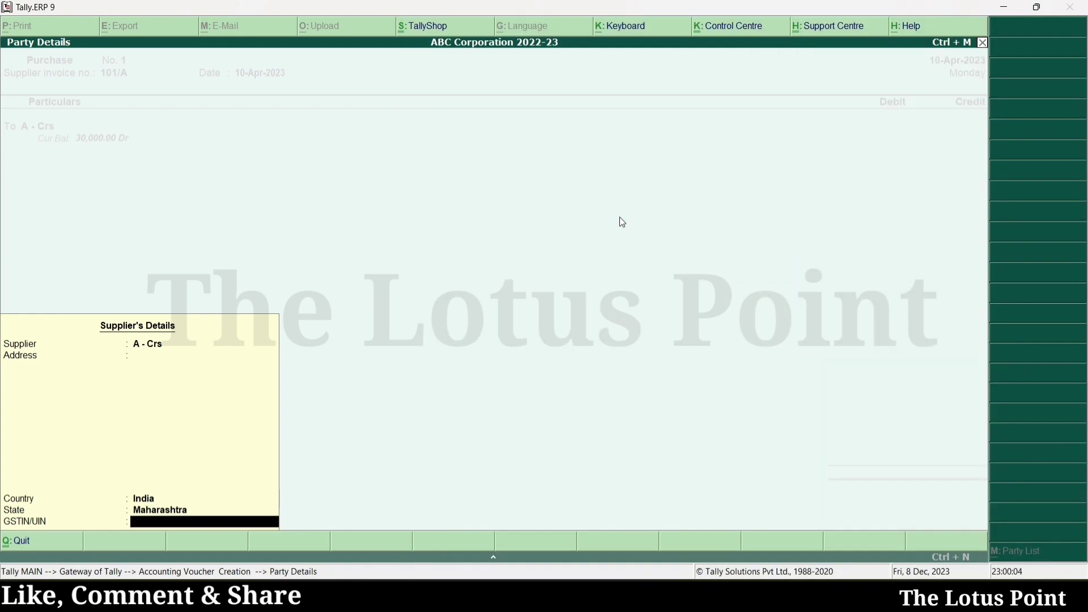
key(Return)
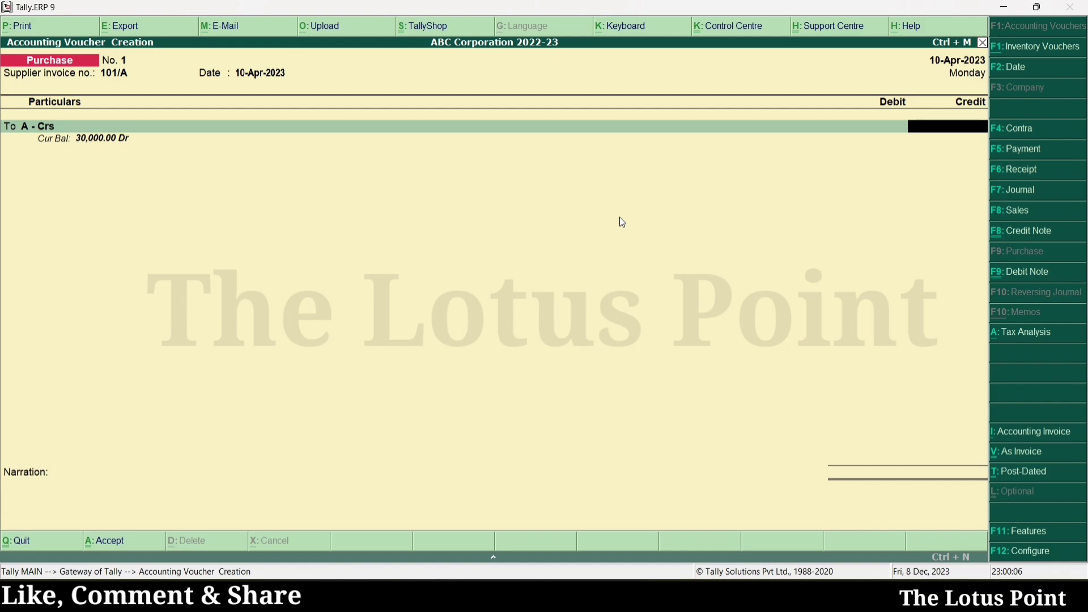
Step: Credit A - Crs with 22,000 and allocate it bill-wise as New Ref 101/A
text(22000)
key(Return)
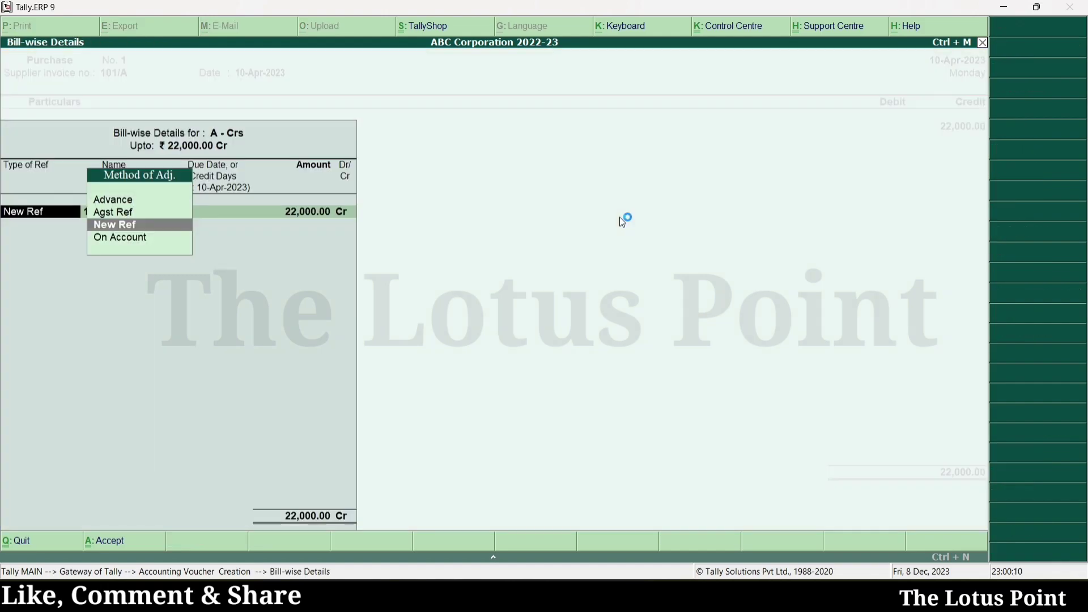
key(Return)
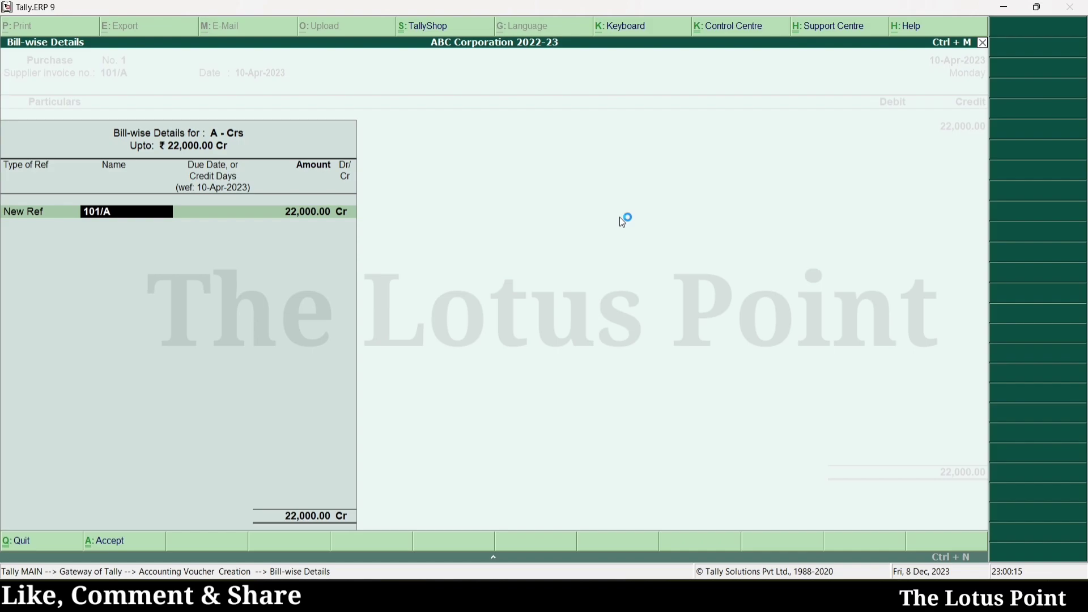
key(Return)
key(Return)
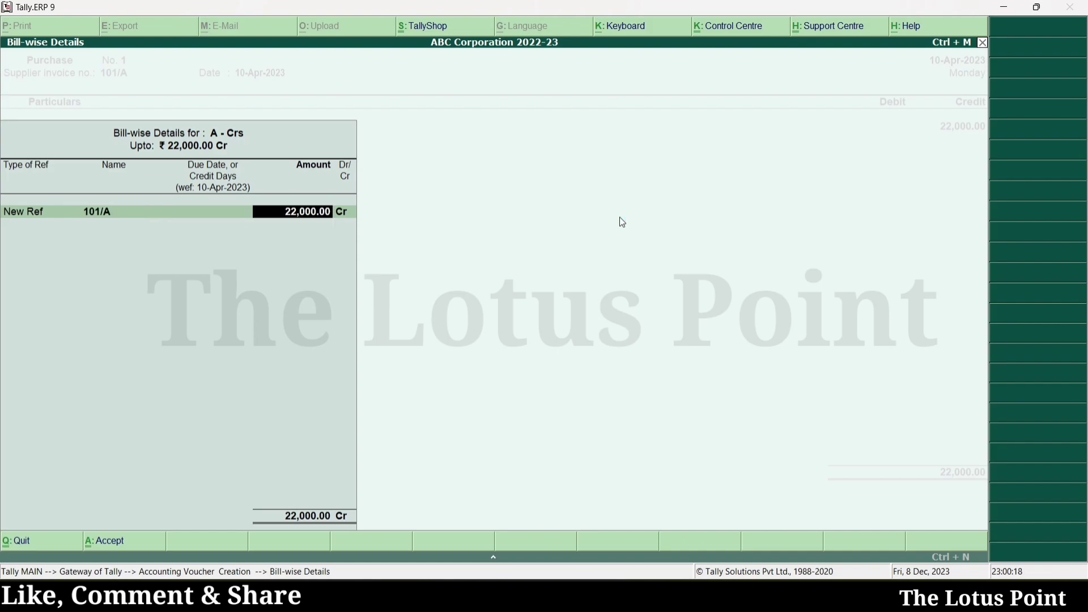
key(Return)
key(Return)
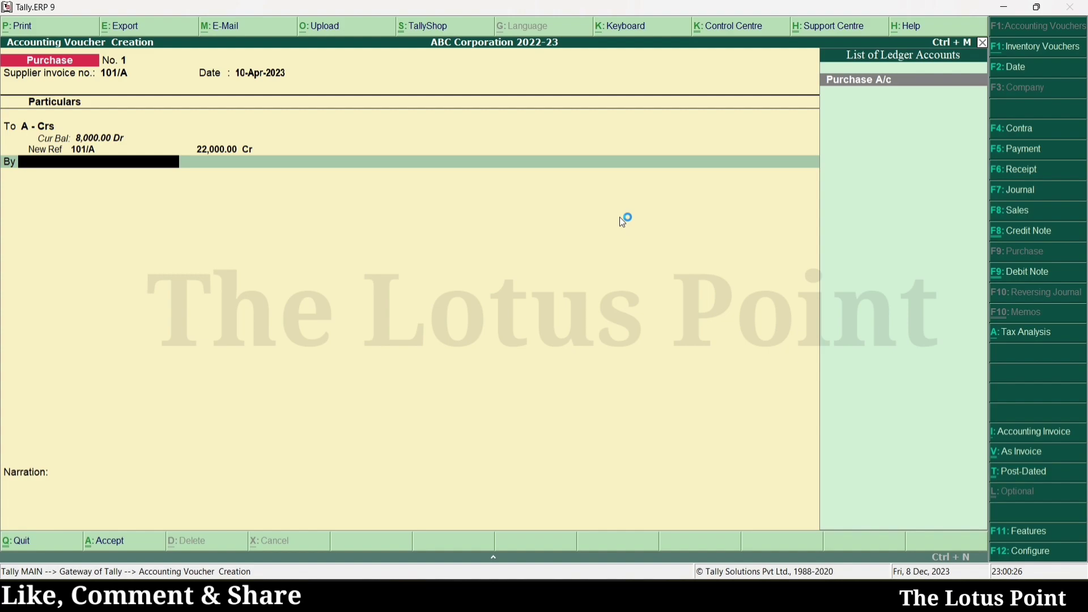
Step: Debit Purchase A/c with 22,000 and save the voucher with the narration "BEINGPURCHASE OFIPHONE 1 PCS"
key(Return)
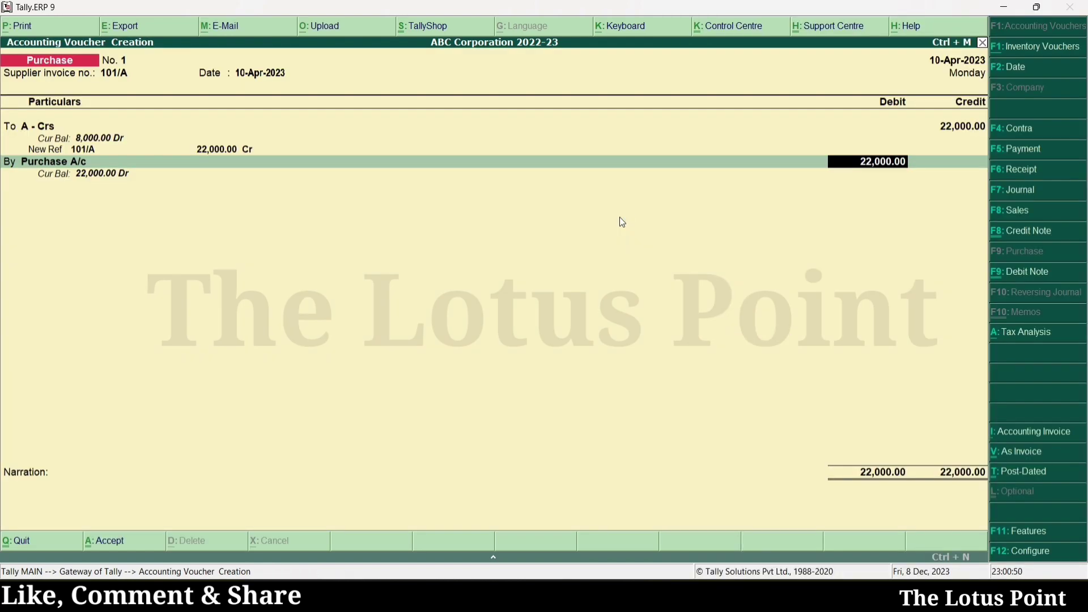
key(Return)
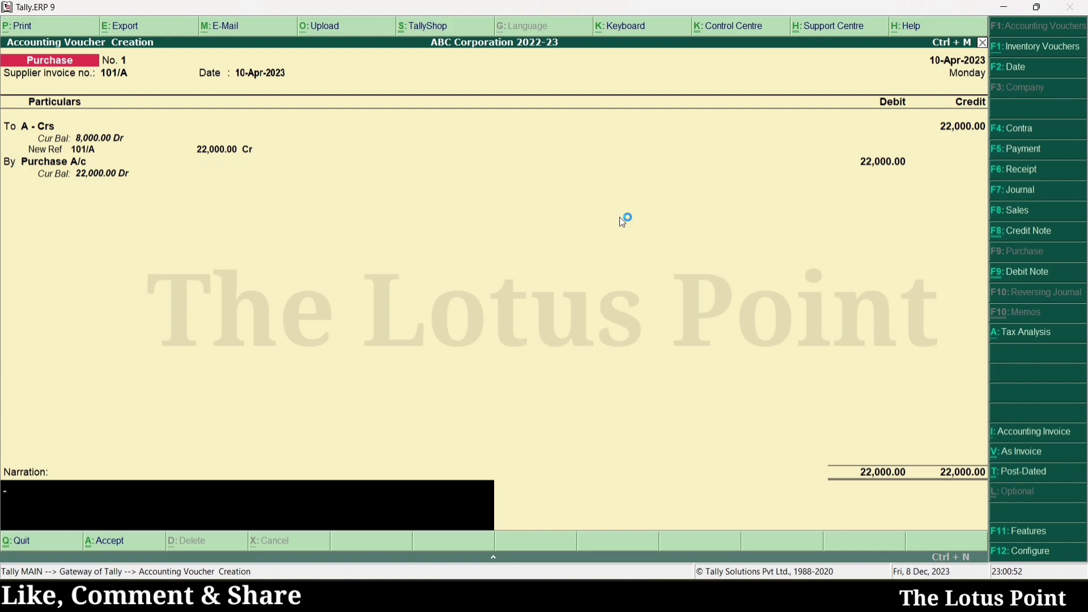
text(BEINGPURCHASE OFIPHONE 1 PCS)
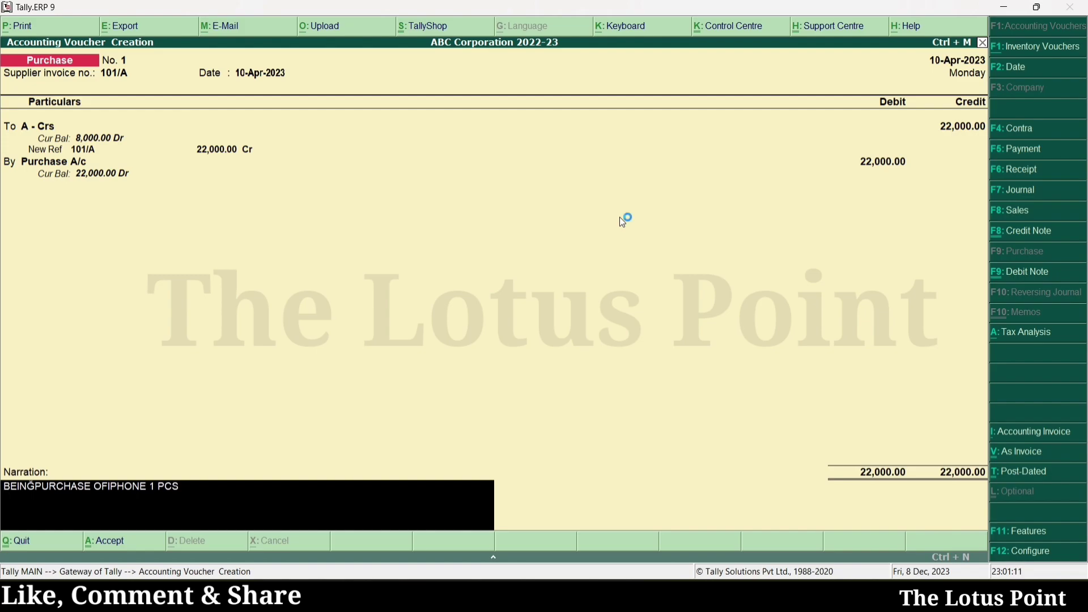
key(Return)
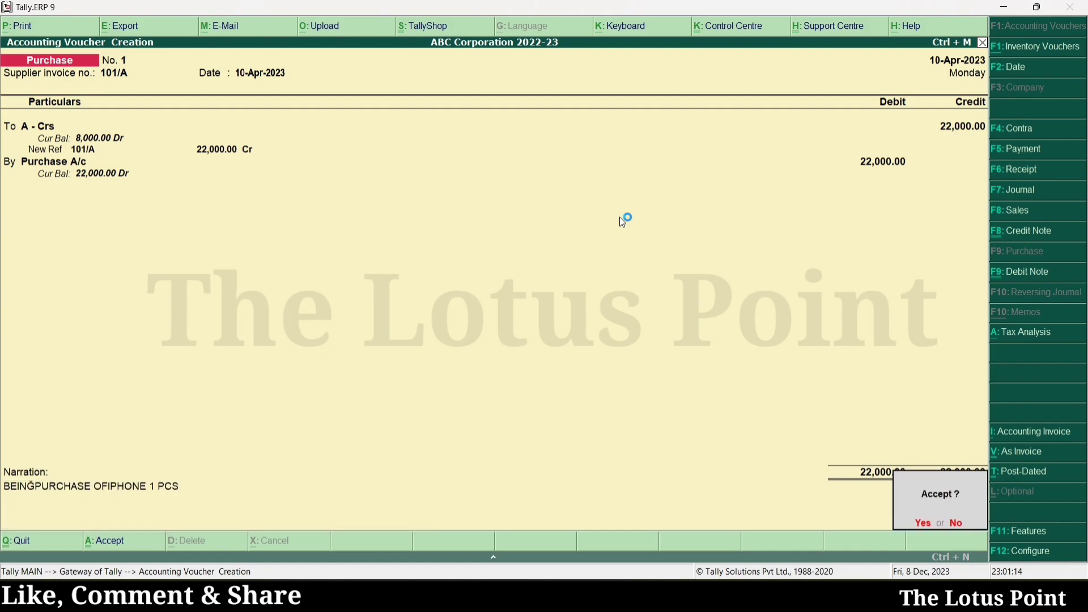
key(Return)
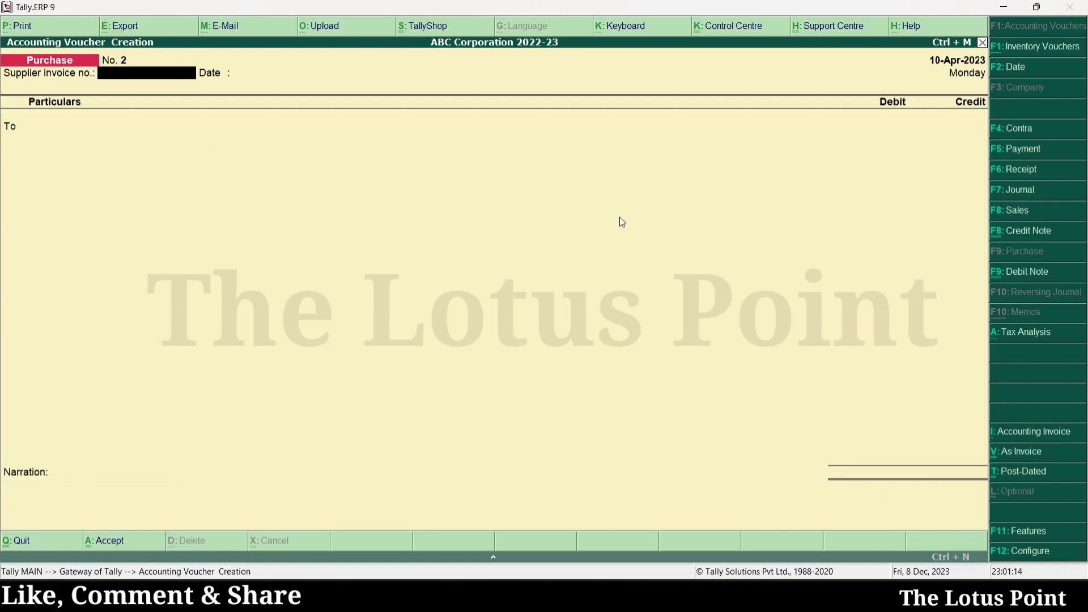
Step: Switch the new purchase entry to accounting invoice mode and enter supplier invoice number ABC 11/23-24, dated 10-Apr-2023
key(ctrl+i)
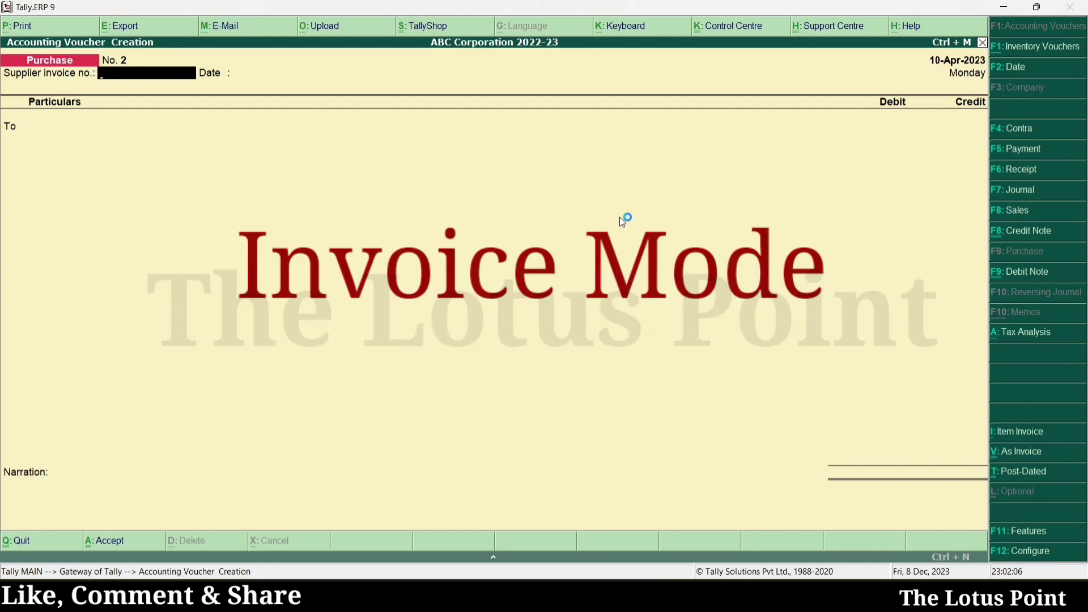
key(ctrl+v)
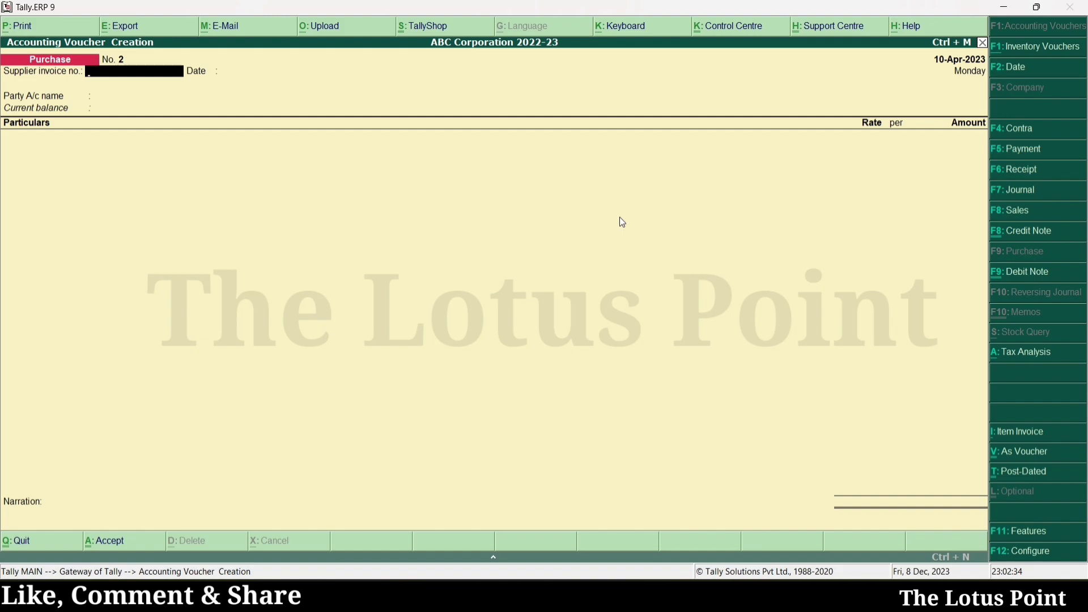
text(ABC 11/23-24)
key(Return)
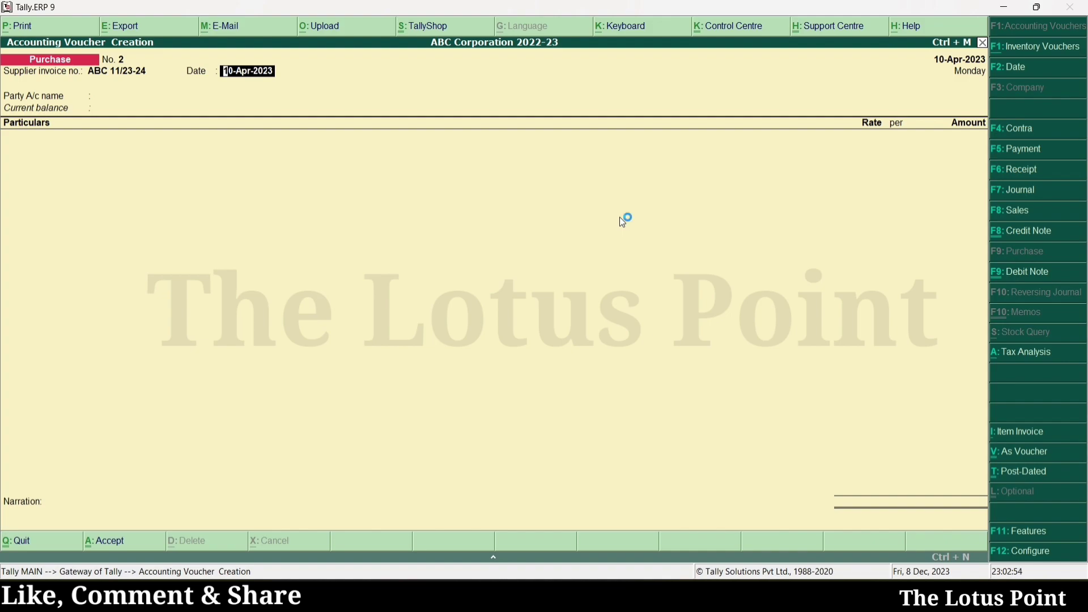
key(Return)
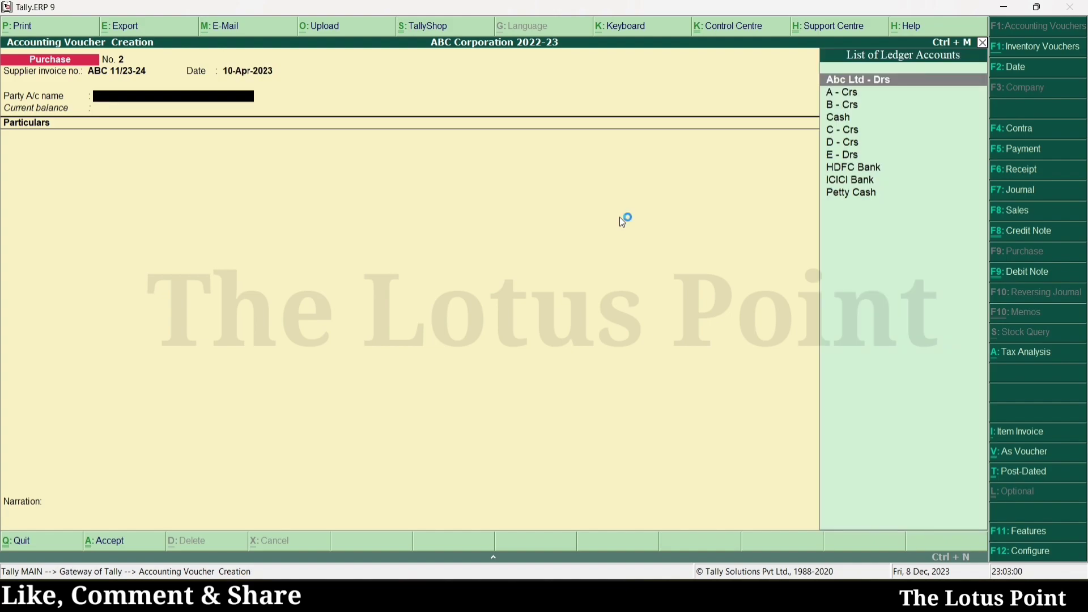
Step: Choose C - Crs as the party account and accept its default supplier details
key(Down)
key(Down)
key(Down)
key(Down)
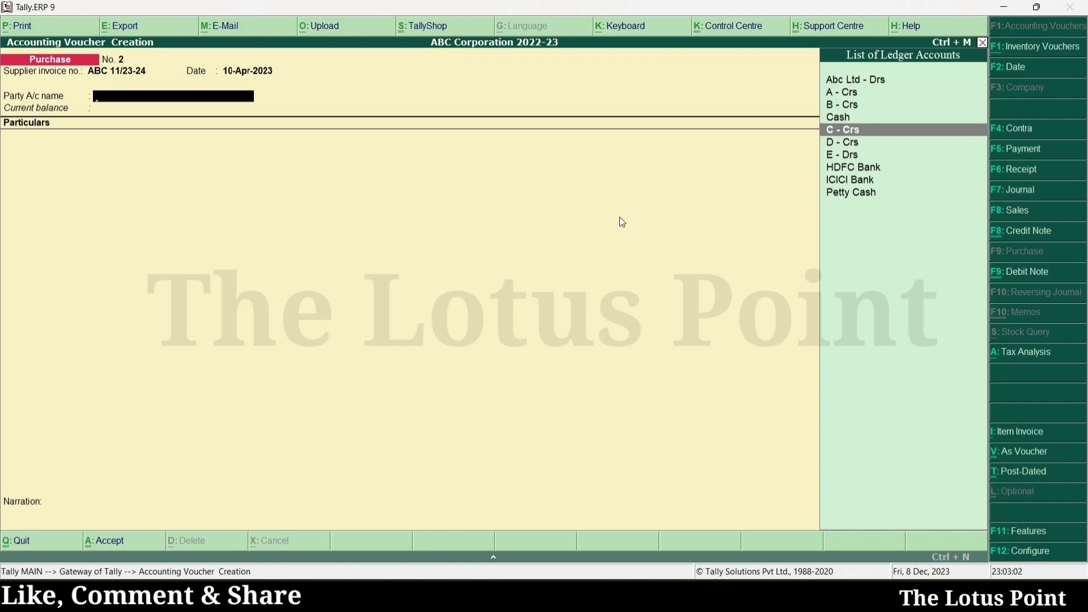
key(Return)
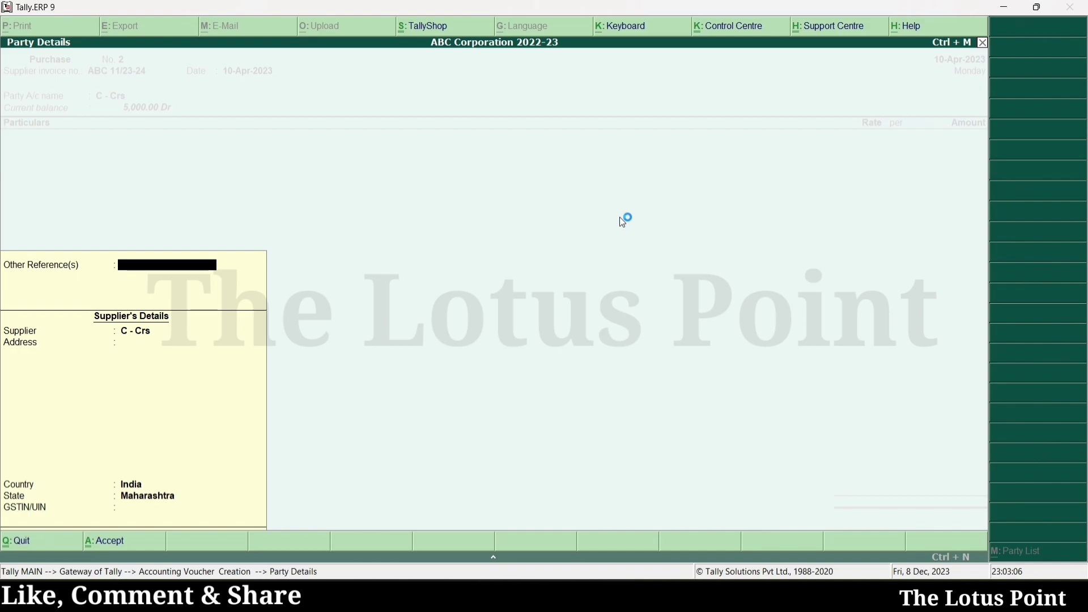
key(Return)
key(Return)
key(Return)
key(Return)
key(Return)
key(Return)
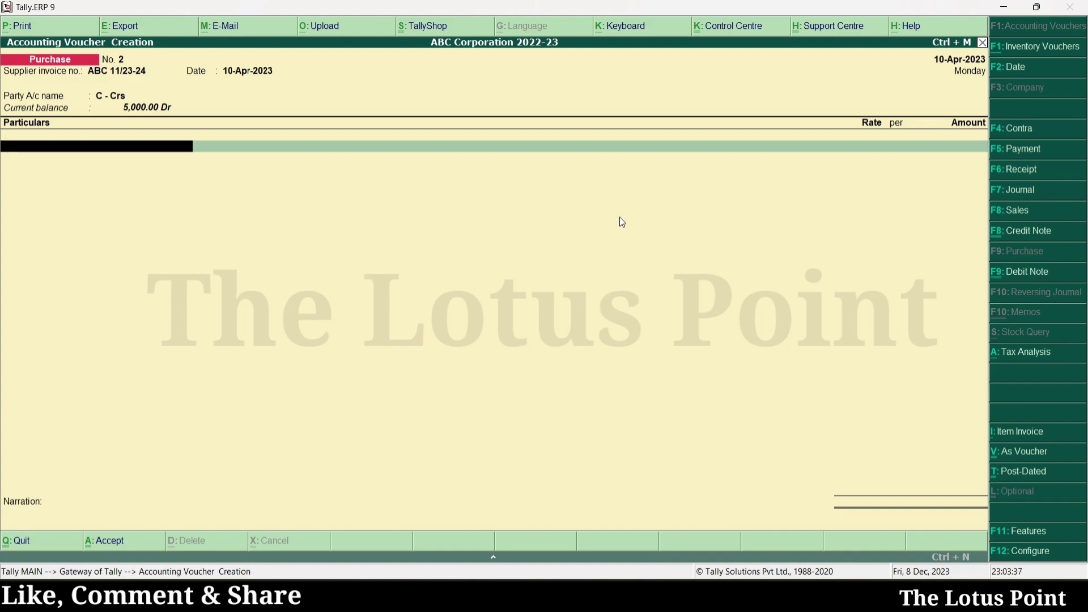
Step: Add Purchase A/c to the particulars with an amount of 12,000
text(PU)
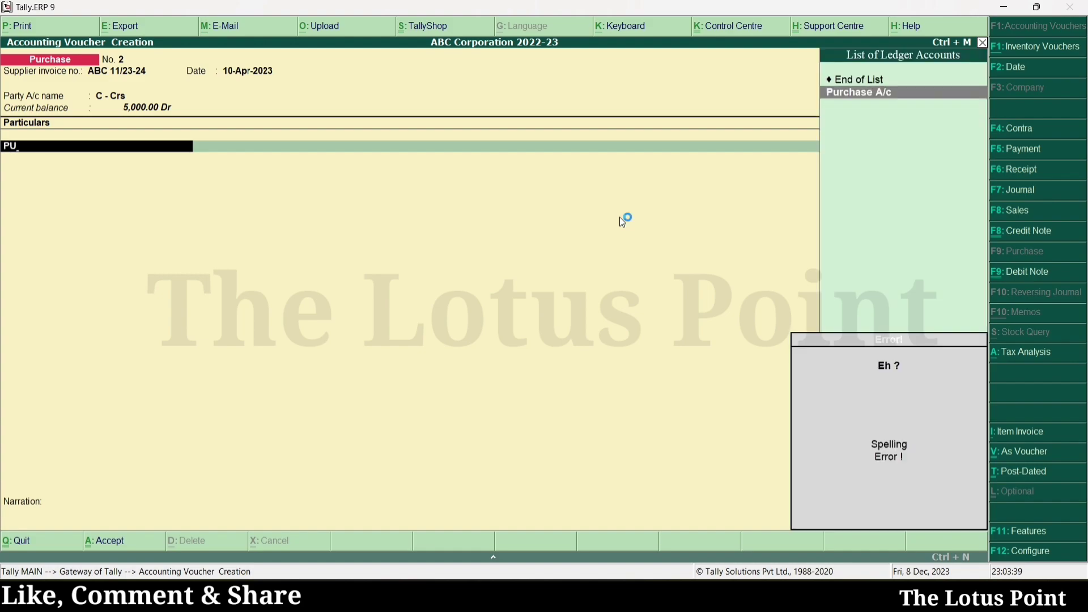
key(Return)
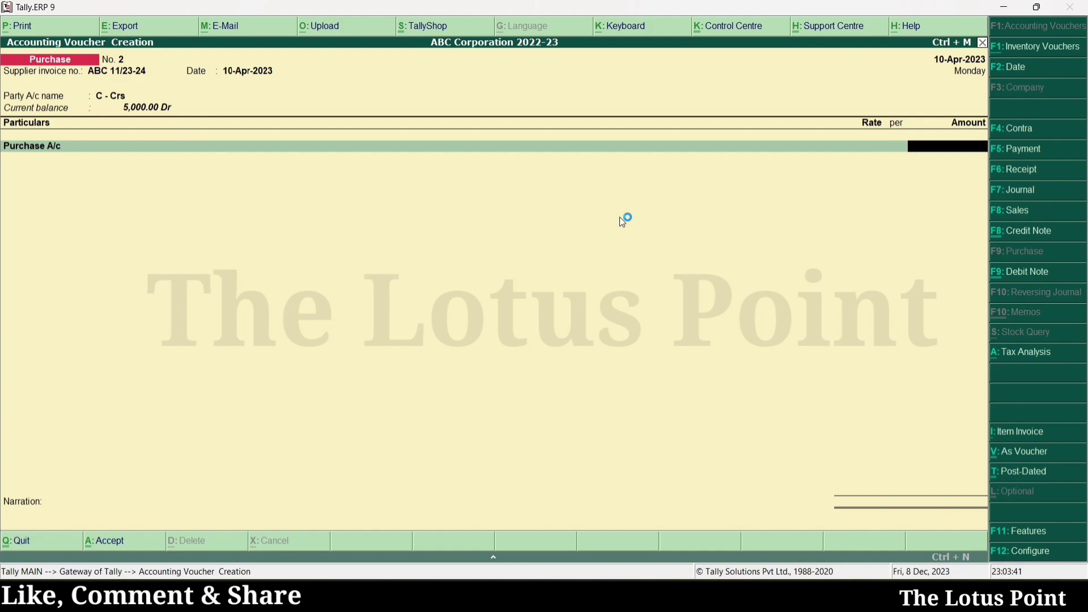
text(12000)
key(Return)
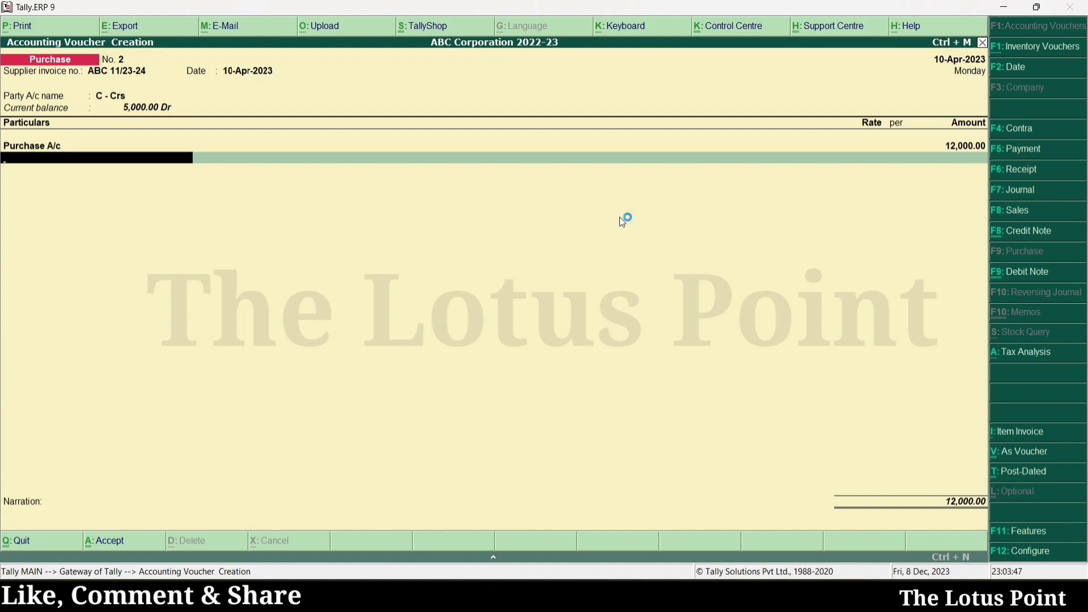
key(Return)
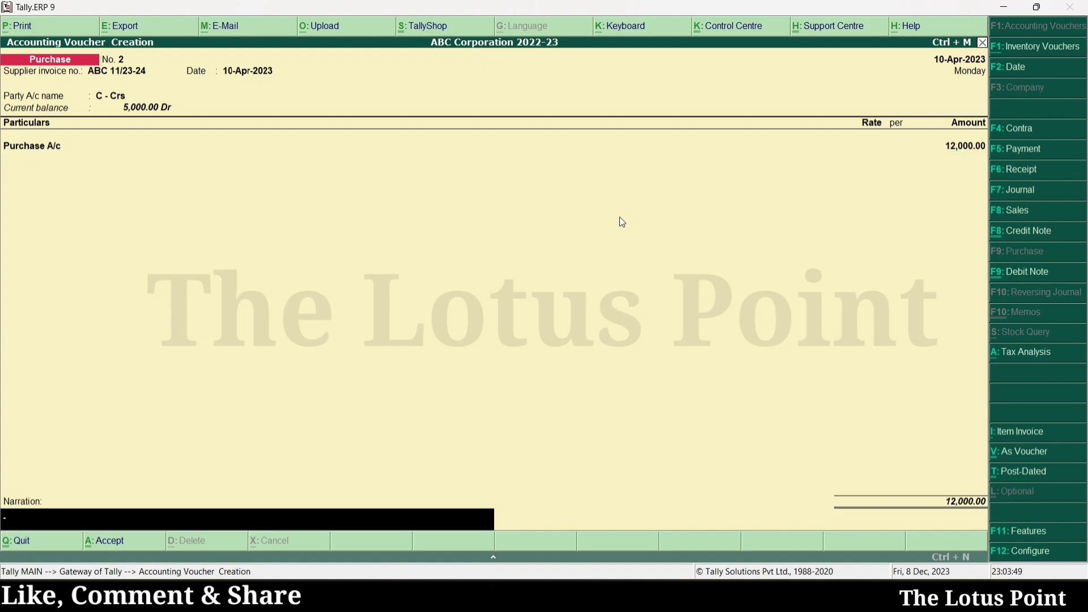
Step: Enter the narration "BEINGPURCHASE OFIPHONE 1 PCS SECOND HAND" and save the purchase invoice
text(BEINGPURCHASE OFIPHONE 1 PCS)
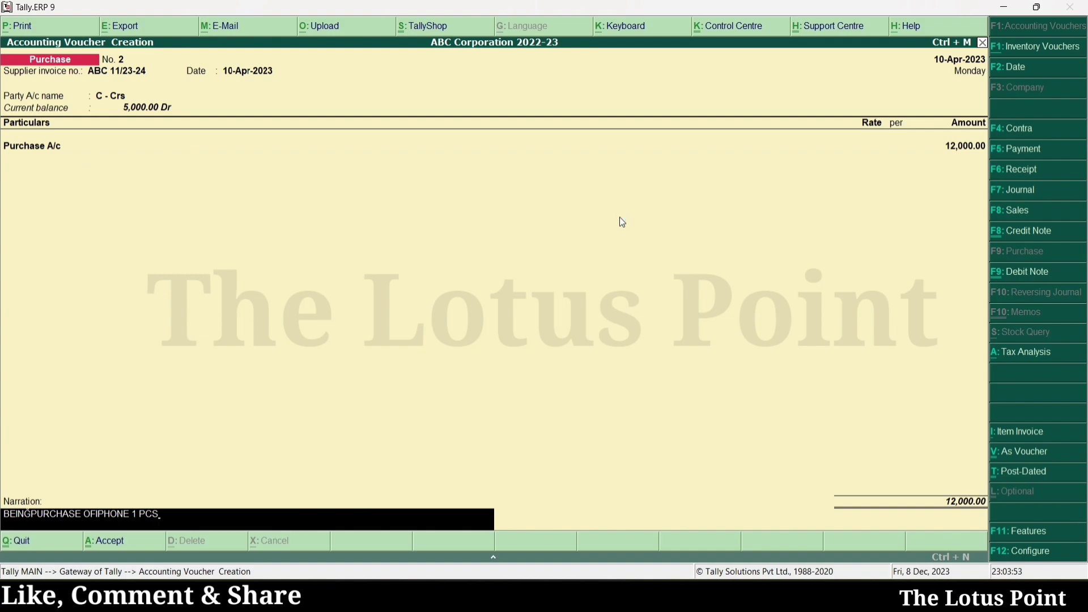
text( SECOND HAND)
key(Return)
key(Return)
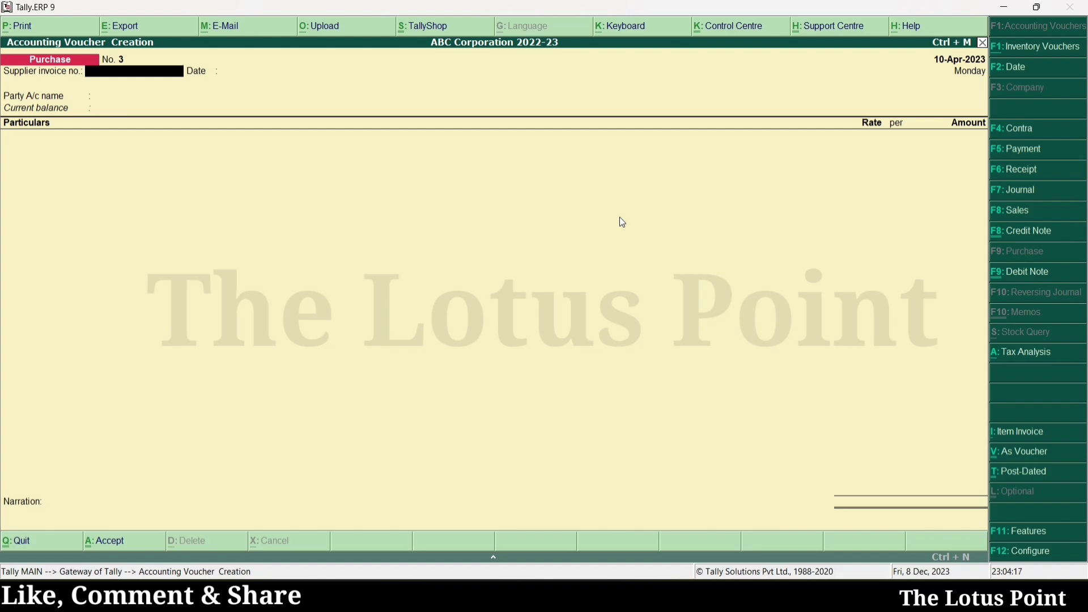
Step: Switch the next purchase entry to item invoice mode and set the voucher date to 1-May-2023
key(alt+i)
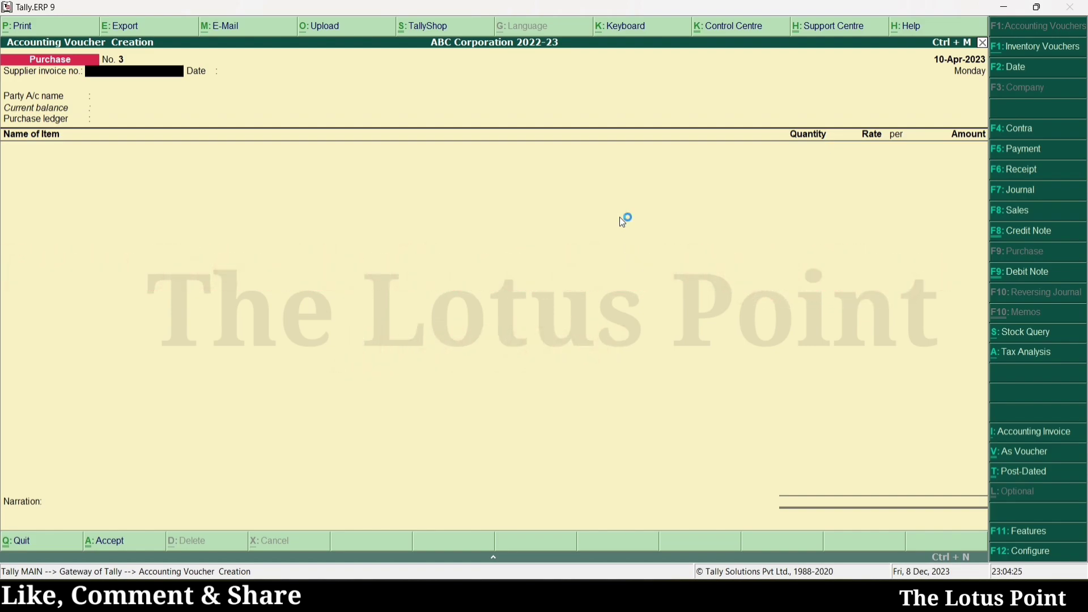
key(F2)
key(BackSpace)
text(1-5)
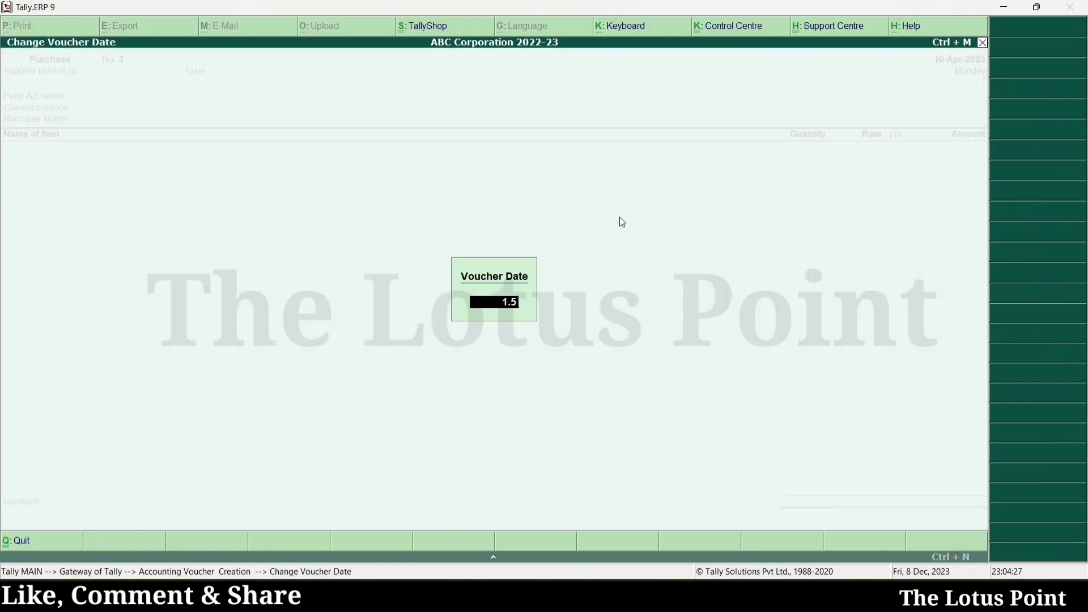
key(Return)
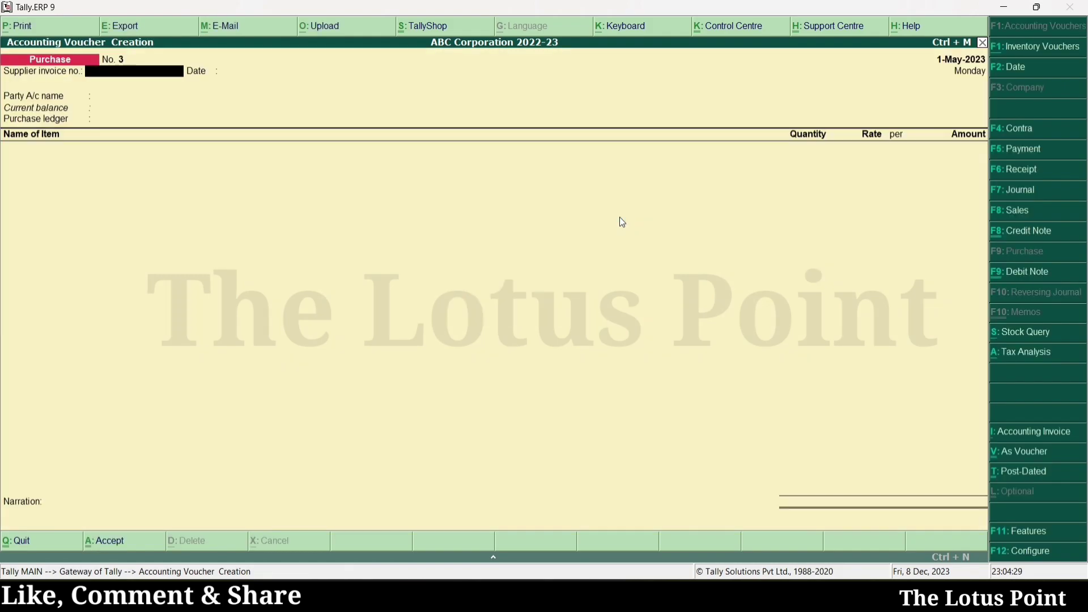
Step: Enter supplier invoice number 1-2023-24 dated 1-May-2023 and choose D - Crs as the party account
text(1-2023-24)
key(Return)
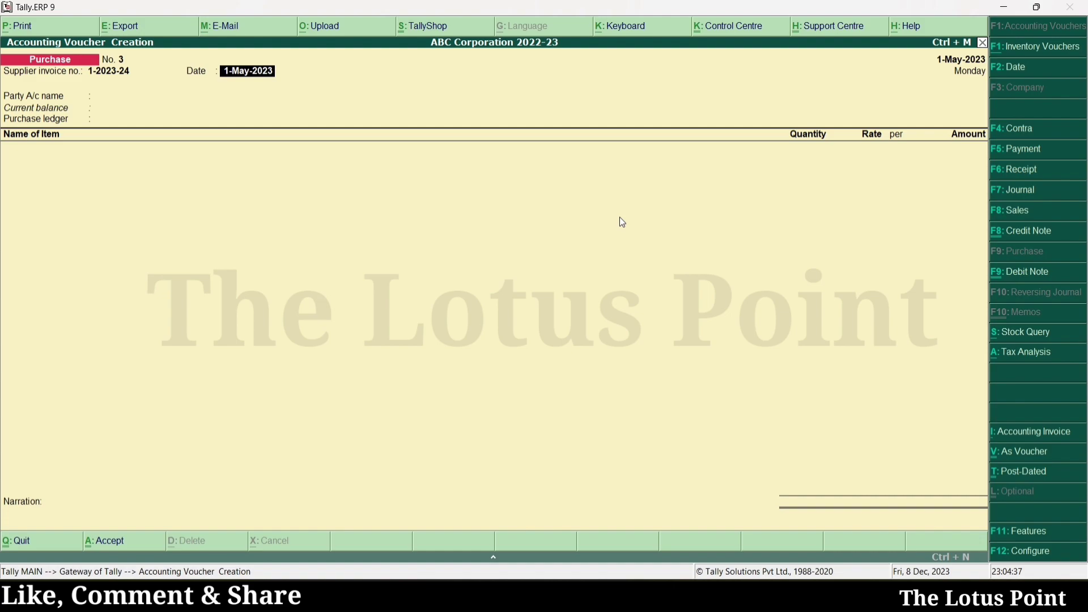
key(Return)
key(Down)
key(Down)
key(Down)
key(Down)
key(Down)
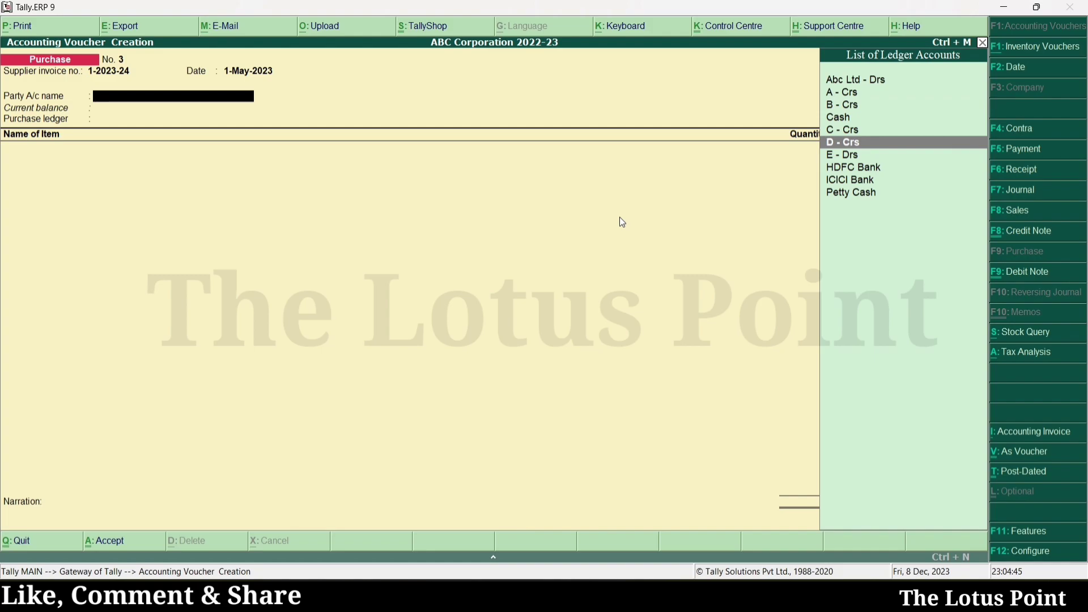
key(Return)
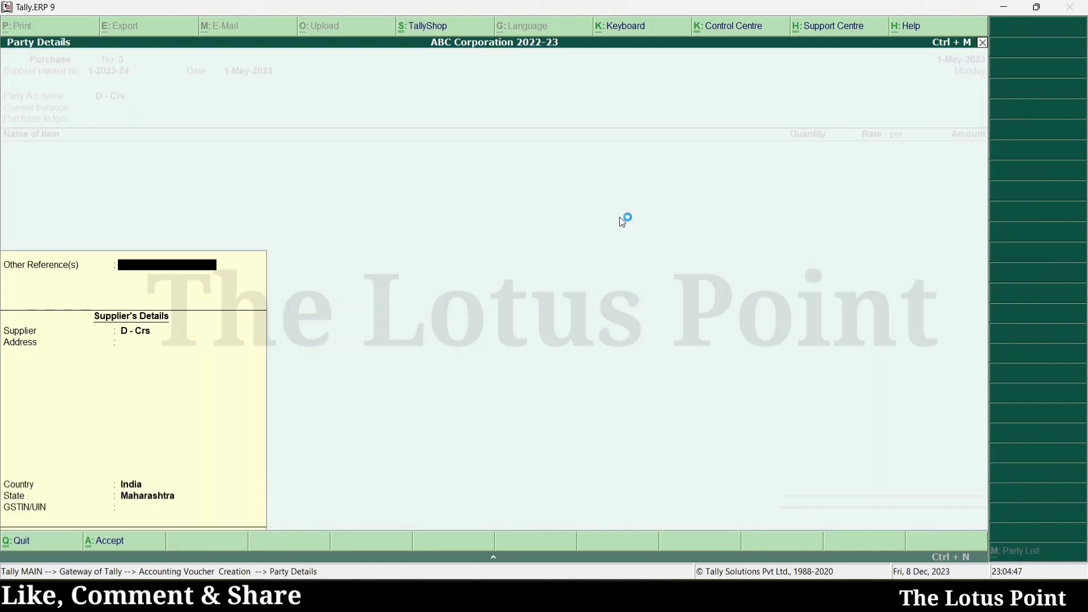
Step: Accept the default supplier details for D - Crs without adding references or a GSTIN
key(Return)
key(Return)
key(Return)
key(Return)
key(Return)
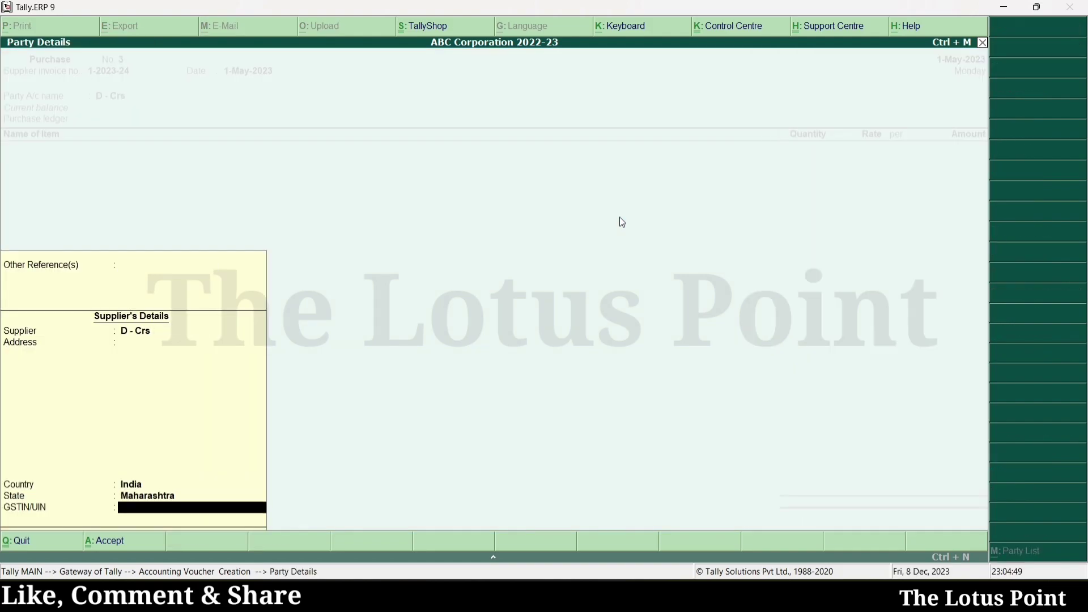
key(Return)
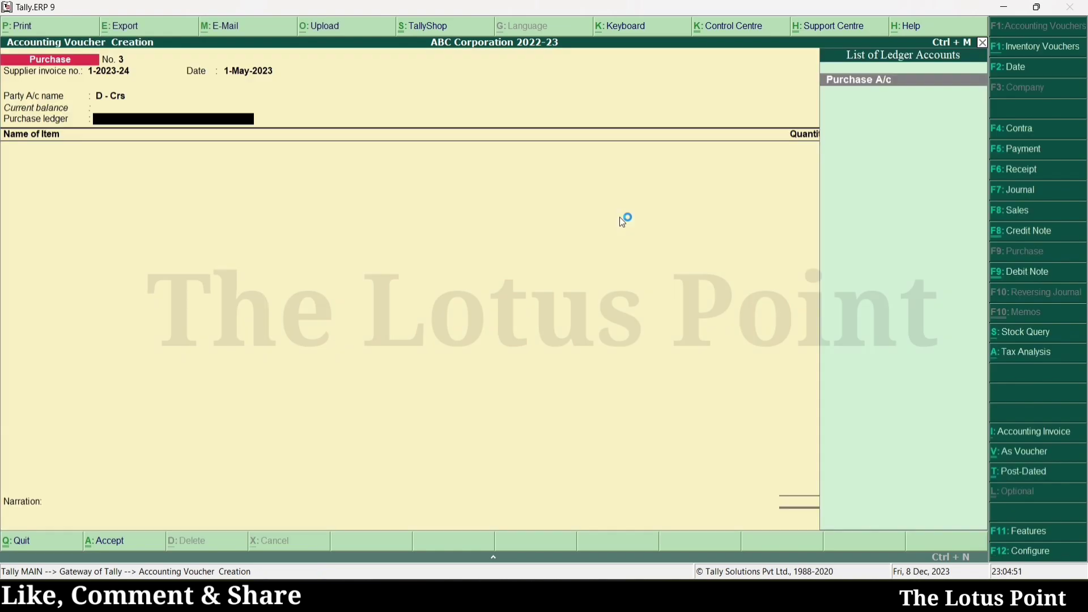
Step: Check the purchase invoice configuration options and select Purchase A/c as the purchase ledger
text(P)
text(U)
key(F12)
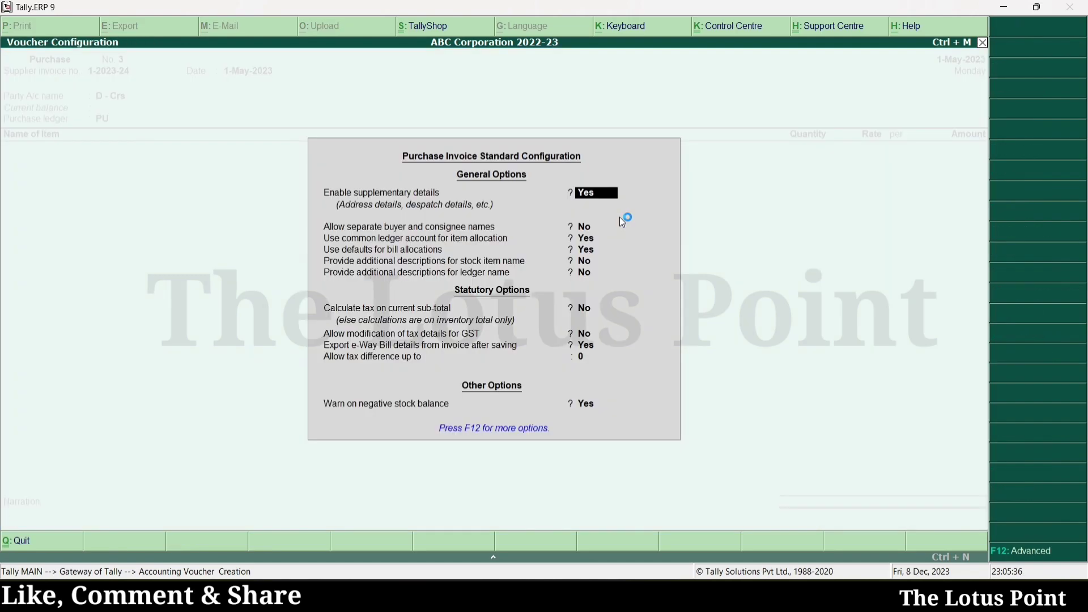
key(Return)
key(Return)
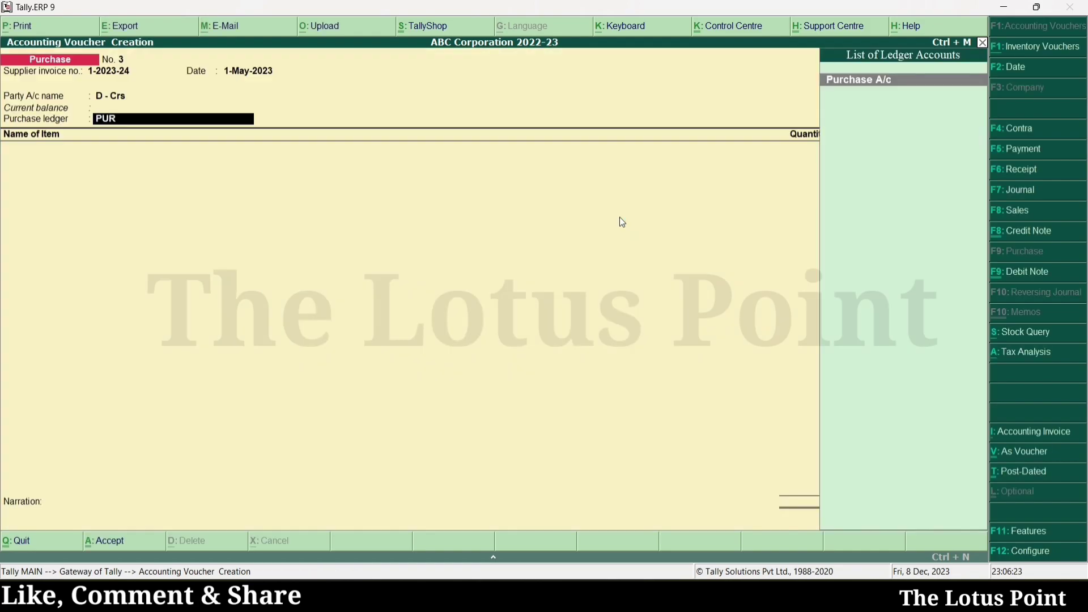
key(Return)
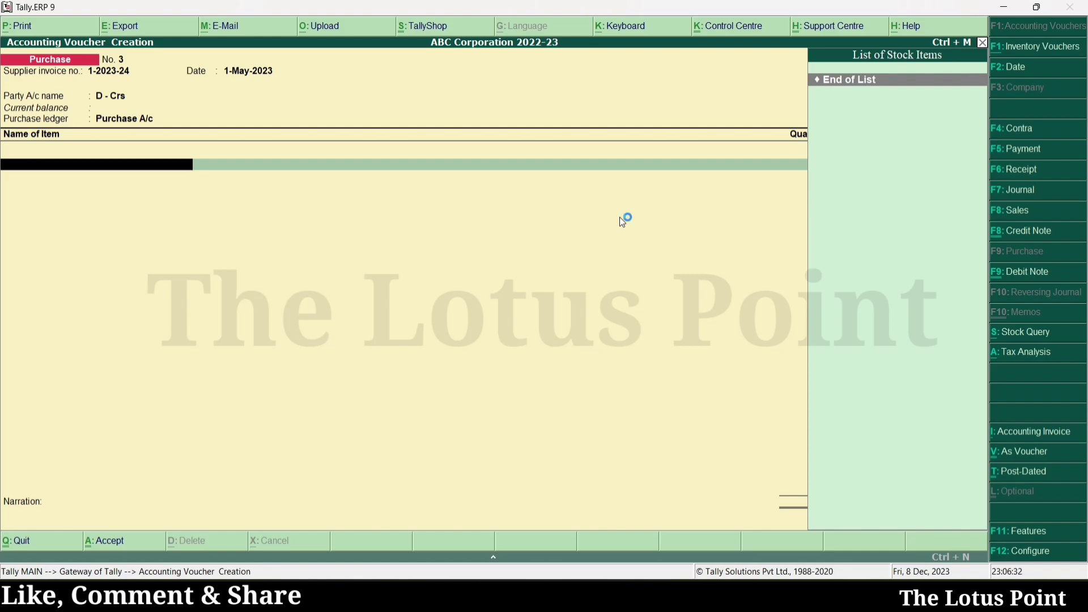
Step: Start creating a stock item named I Phone 12 under the Primary group from the item line
key(alt+c)
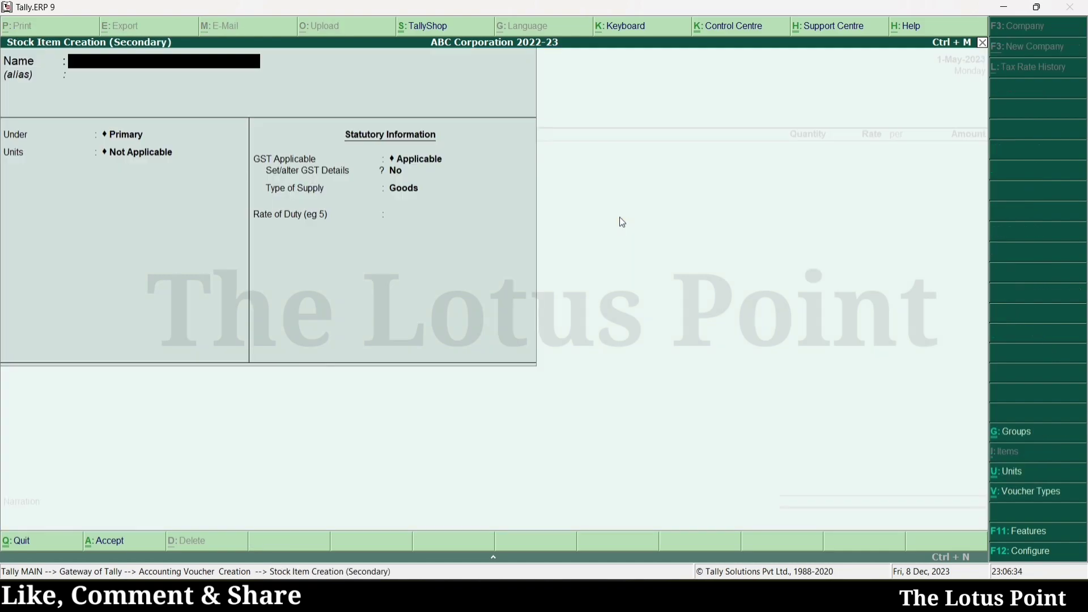
text(I Phone 12)
key(Return)
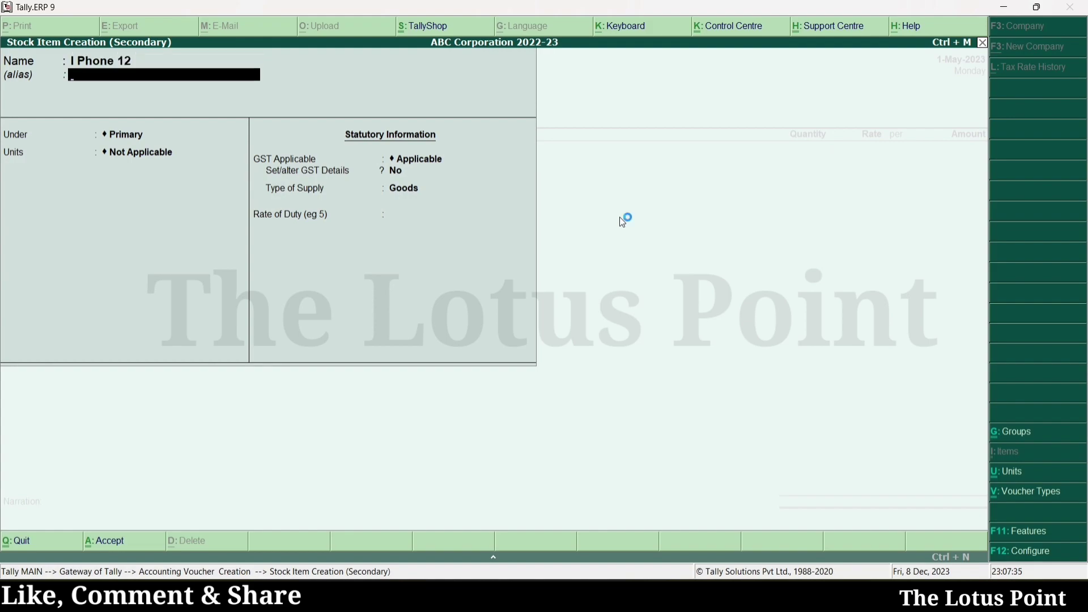
key(Return)
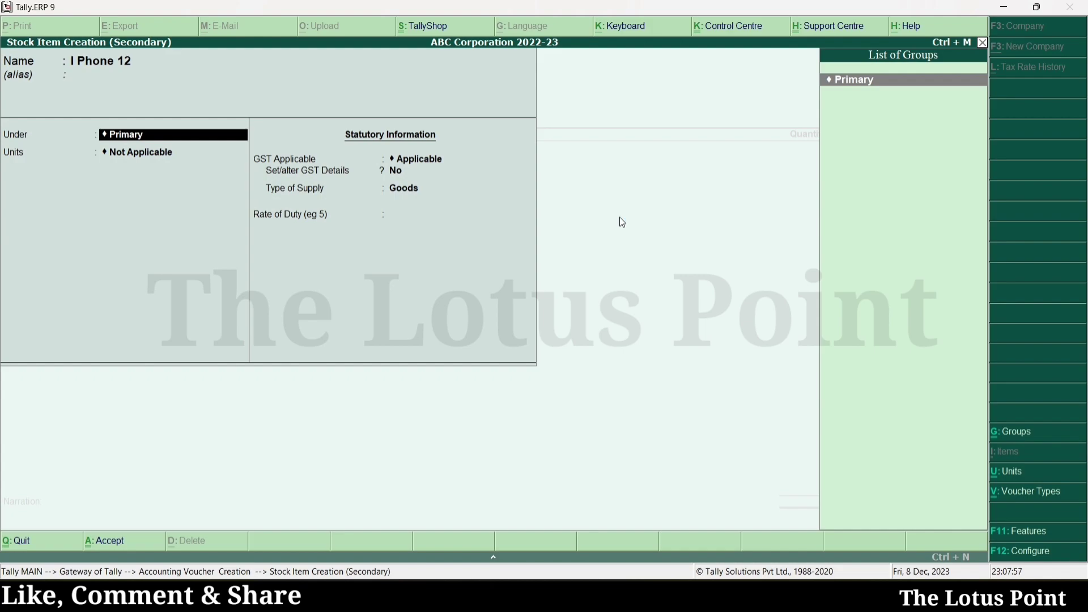
key(Return)
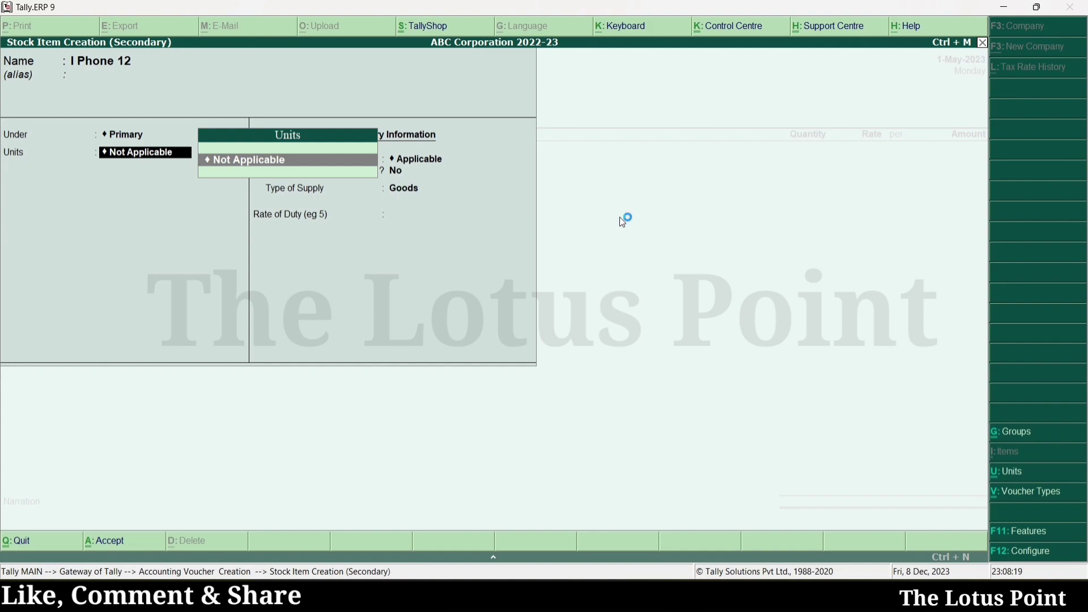
Step: Create the simple unit Nos with formal name Numbers, unit quantity code NOS-NUMBERS and 2 decimal places for the item
key(alt+c)
text(Nos)
key(Return)
text(Numbers)
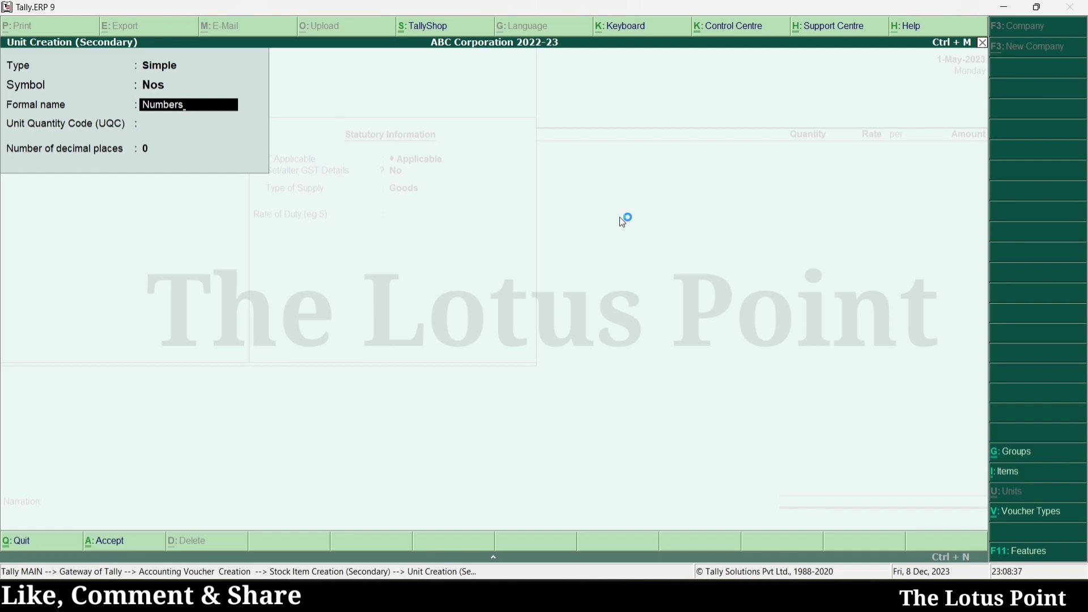
key(Return)
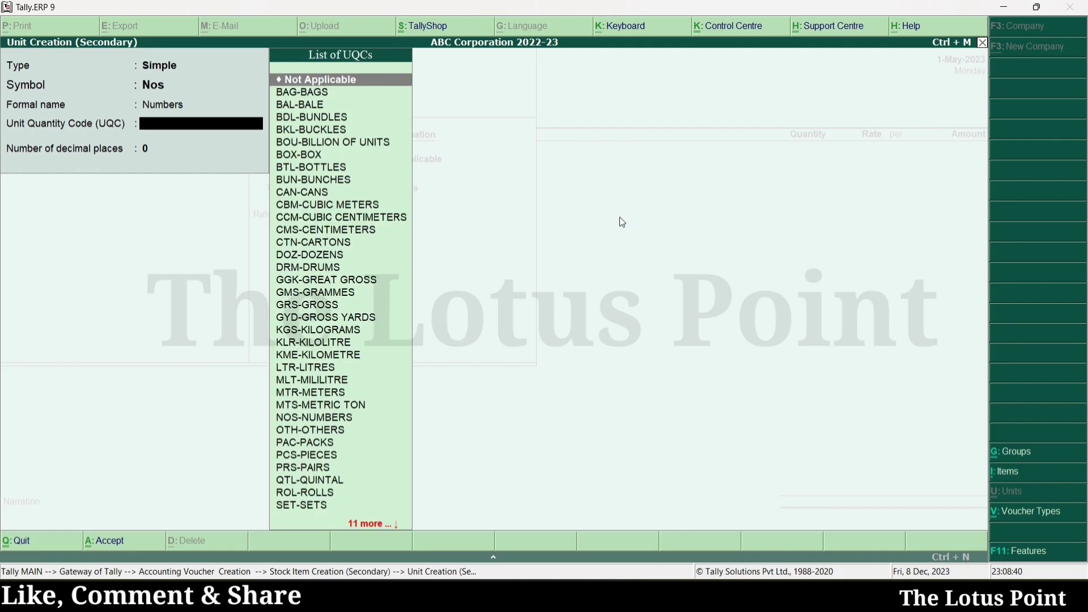
text(num)
key(Down)
key(Return)
text(2)
key(Return)
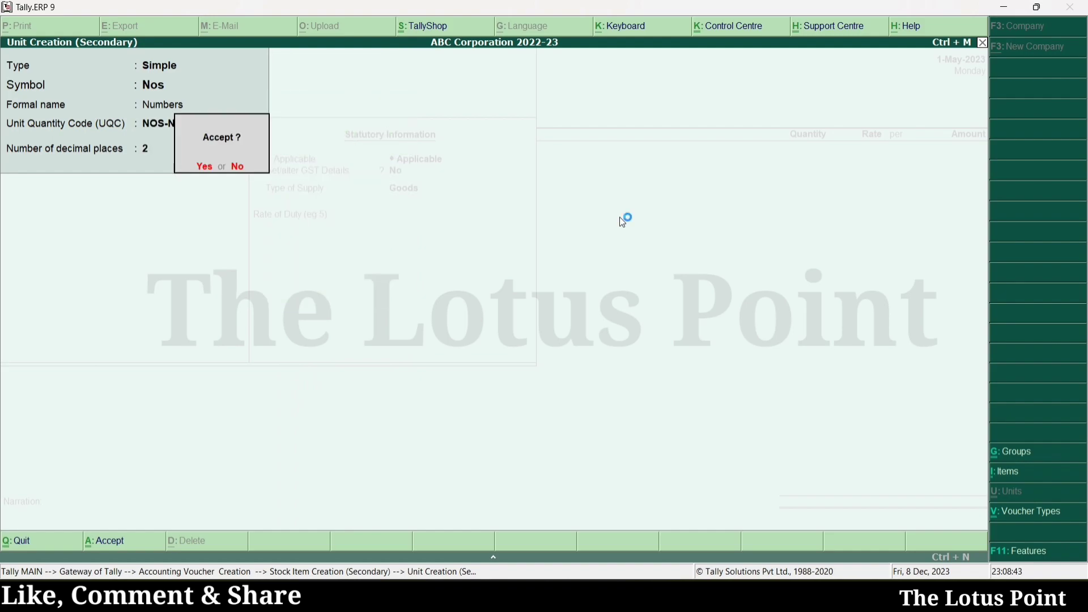
key(Return)
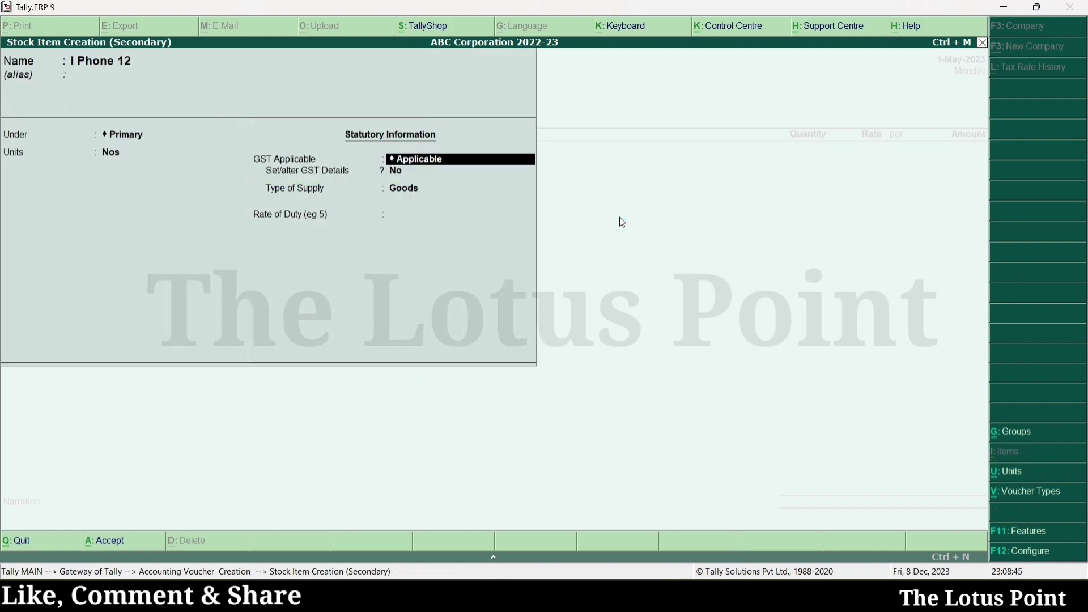
Step: Set GST to Not Applicable for I Phone 12, leave the rate of duty empty and save the stock item
key(Down)
key(Return)
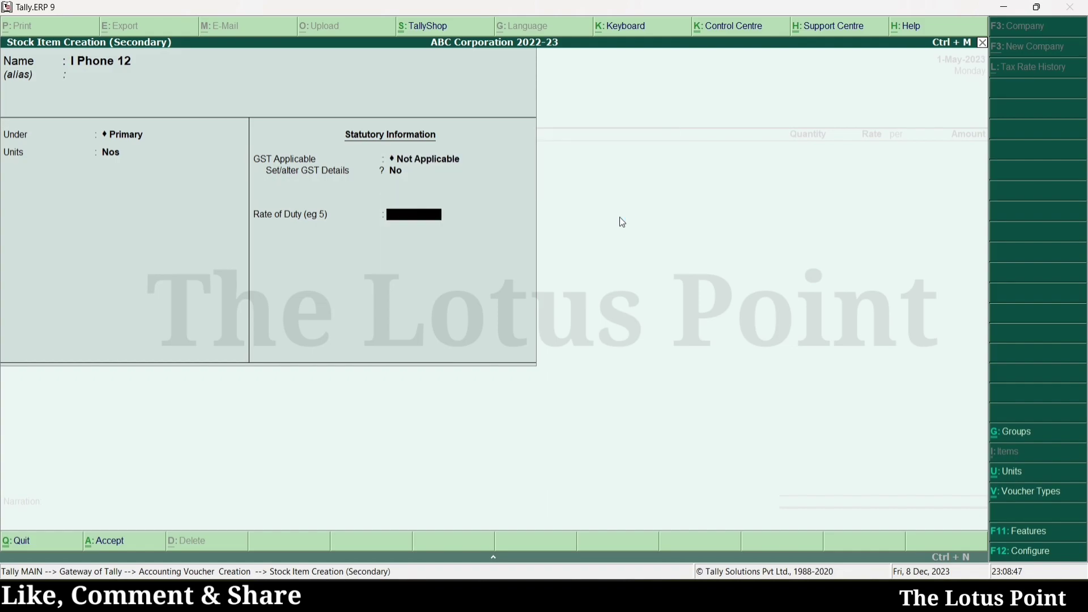
key(Return)
key(Return)
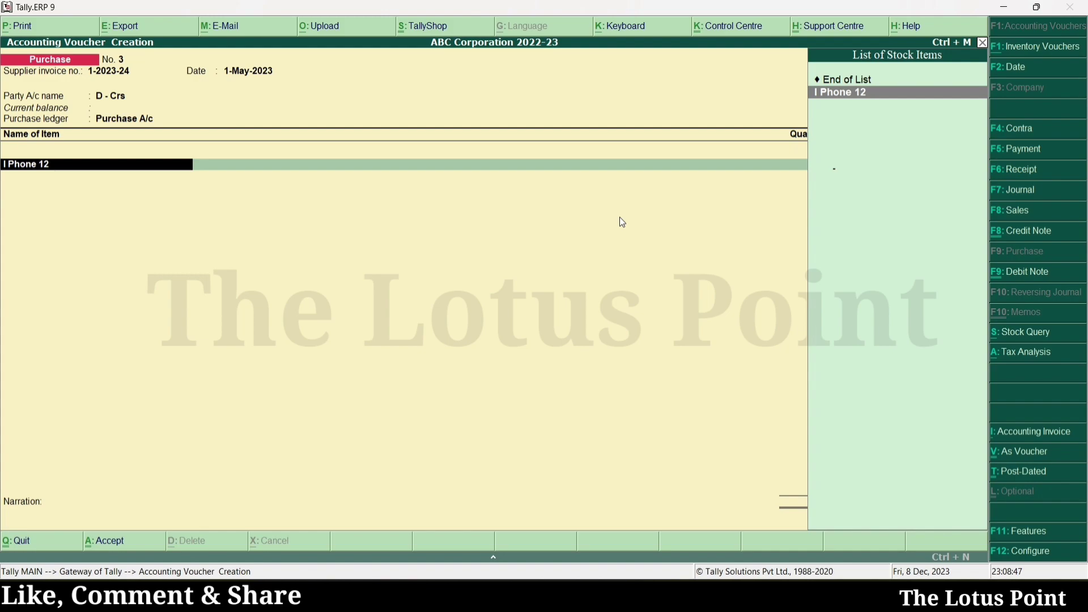
Step: Enter 5 Nos of I Phone 12 at a rate of 12,000 and save the purchase voucher
key(Return)
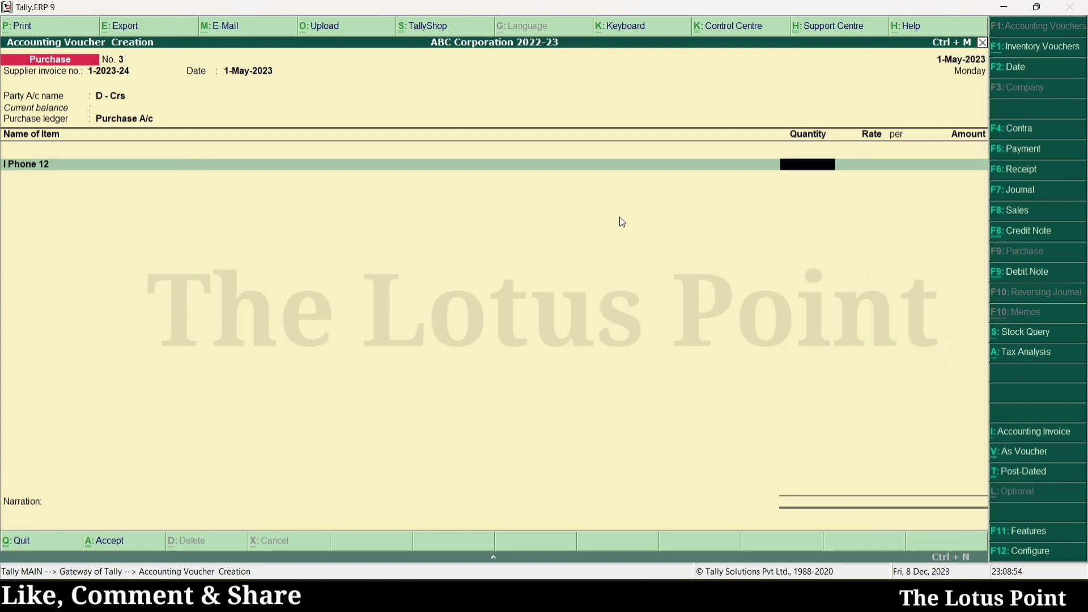
text(5)
key(Return)
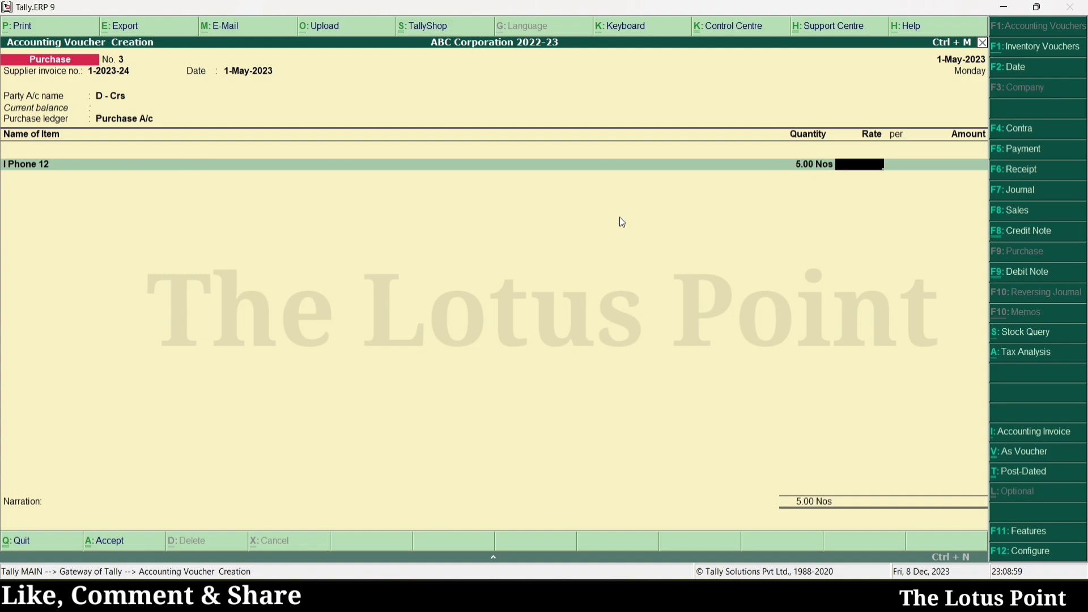
text(12000)
key(Return)
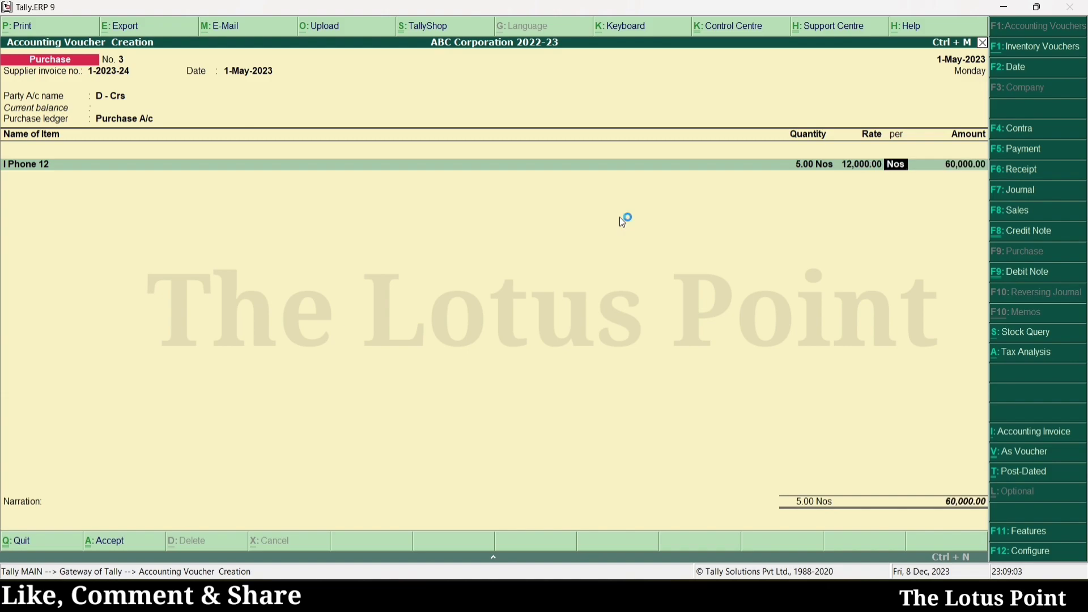
key(Return)
key(Return)
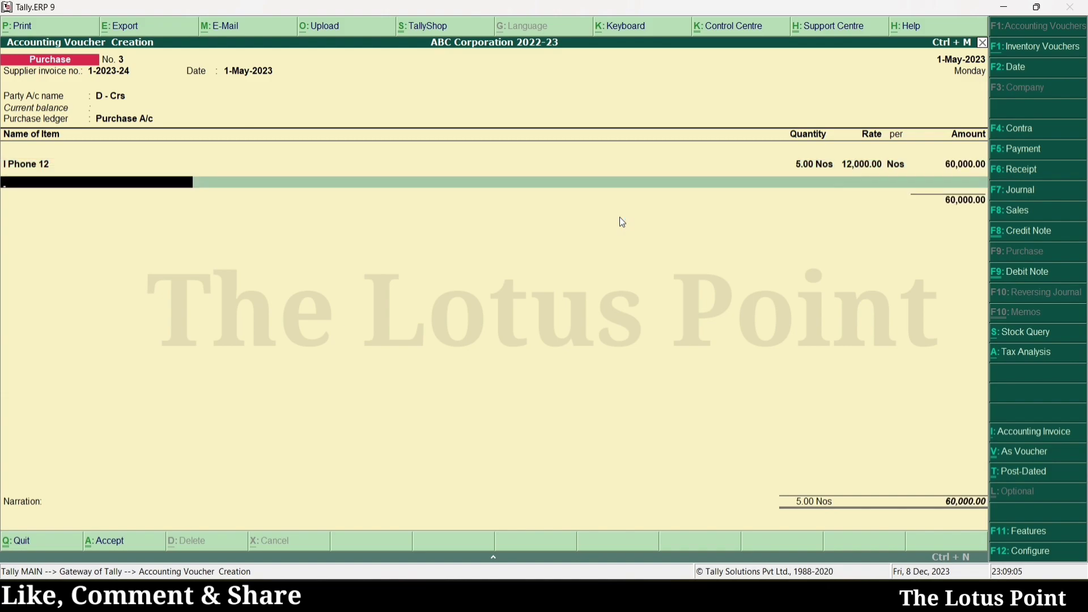
key(Return)
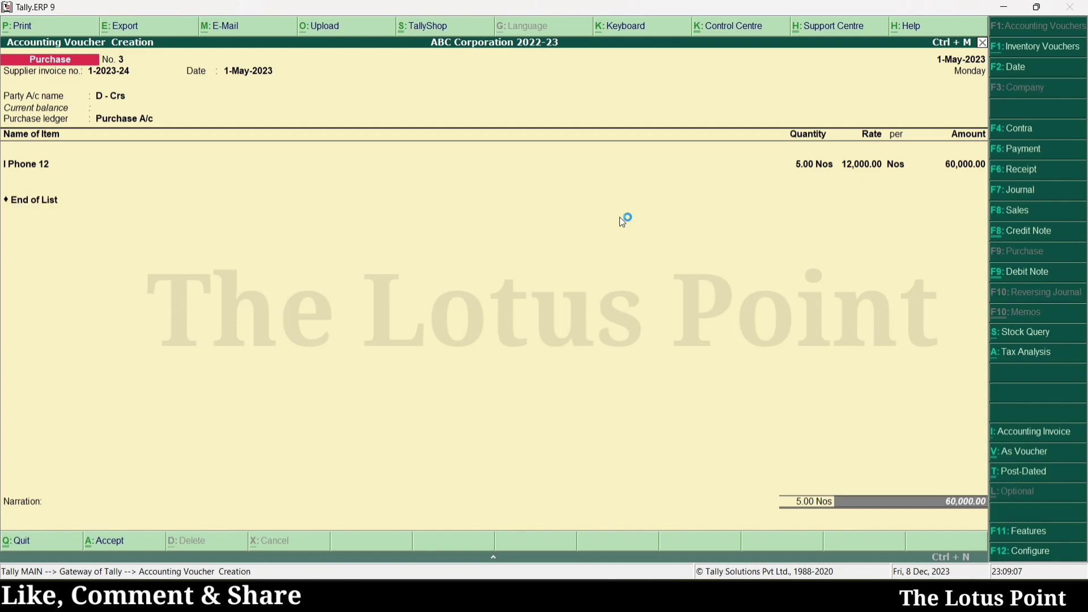
key(Return)
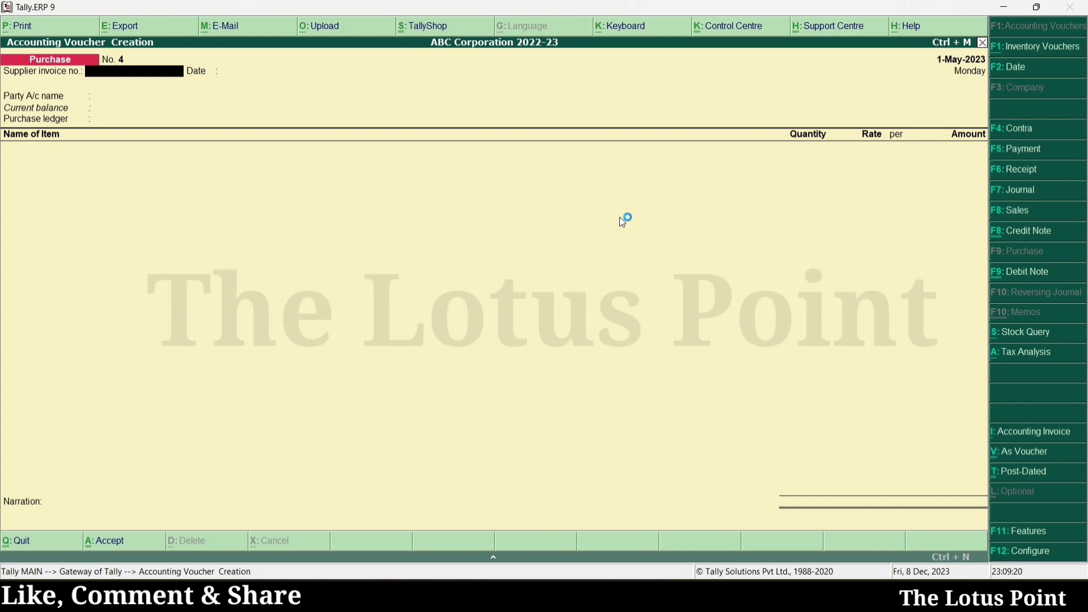
Step: Set Use common ledger account for item allocation to No in the purchase invoice configuration and save it
key(F12)
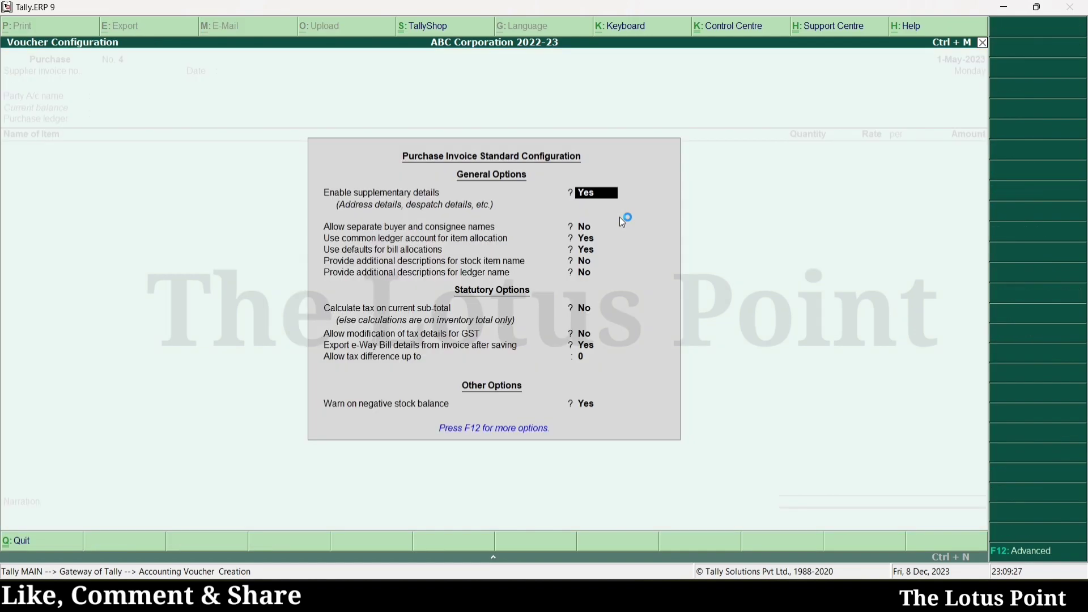
key(Return)
key(Return)
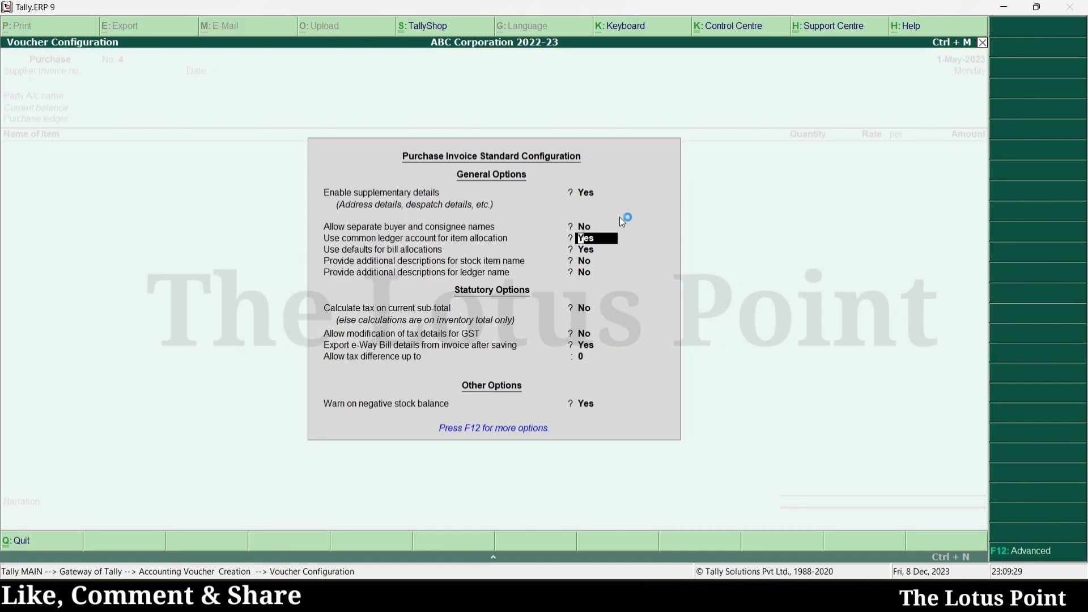
text(n)
key(ctrl+a)
Step: Enter supplier invoice number 2-23-24 dated 1-May-2023 and choose D - Crs as the party with its default supplier details
text(2-23-24)
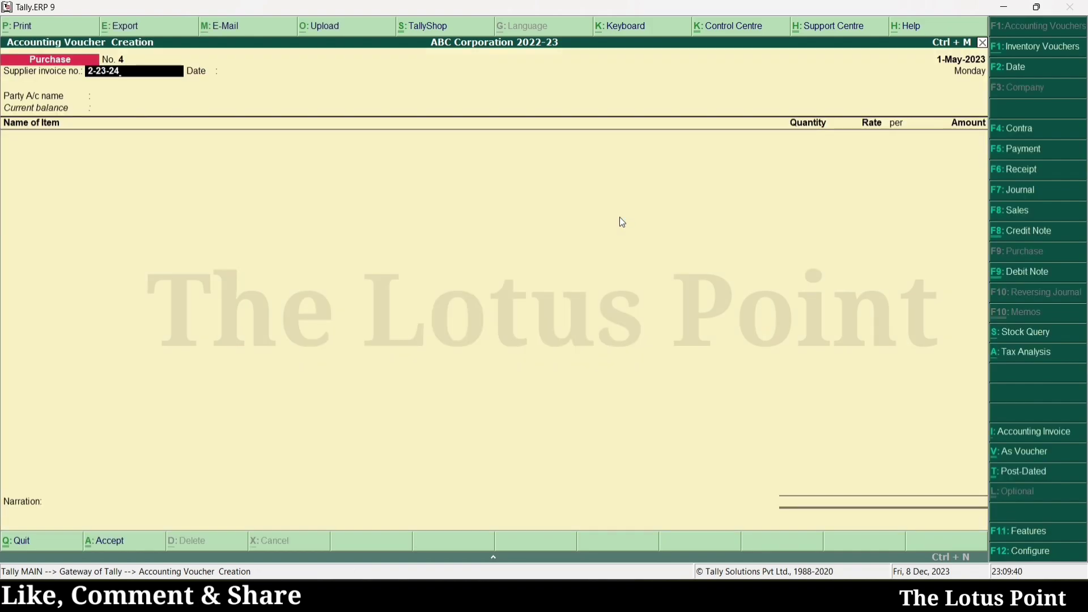
key(Return)
key(Return)
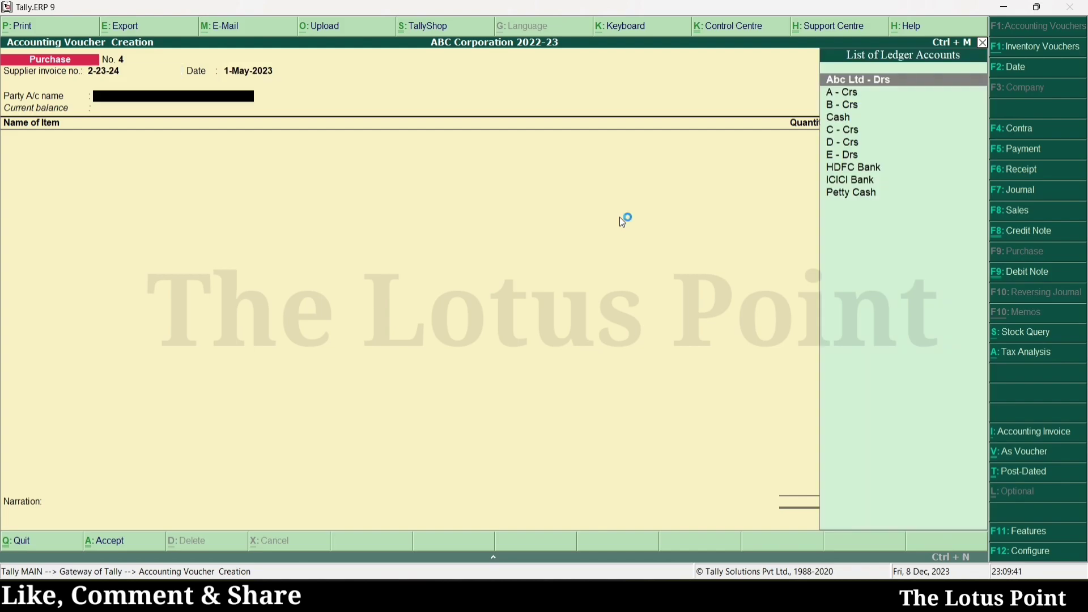
key(Down)
key(Down)
key(Down)
key(Down)
key(Down)
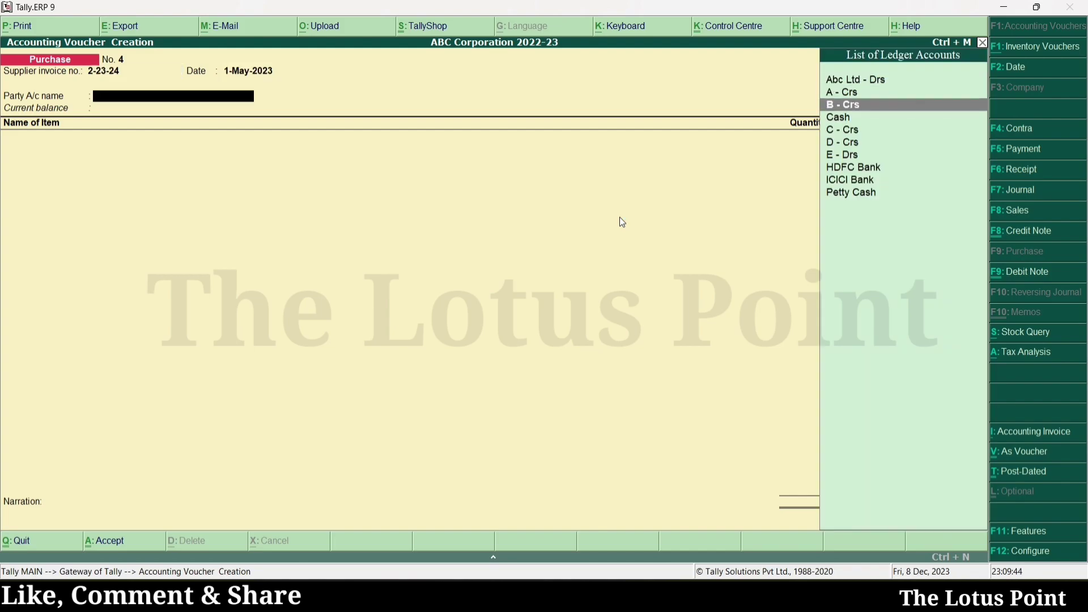
key(Return)
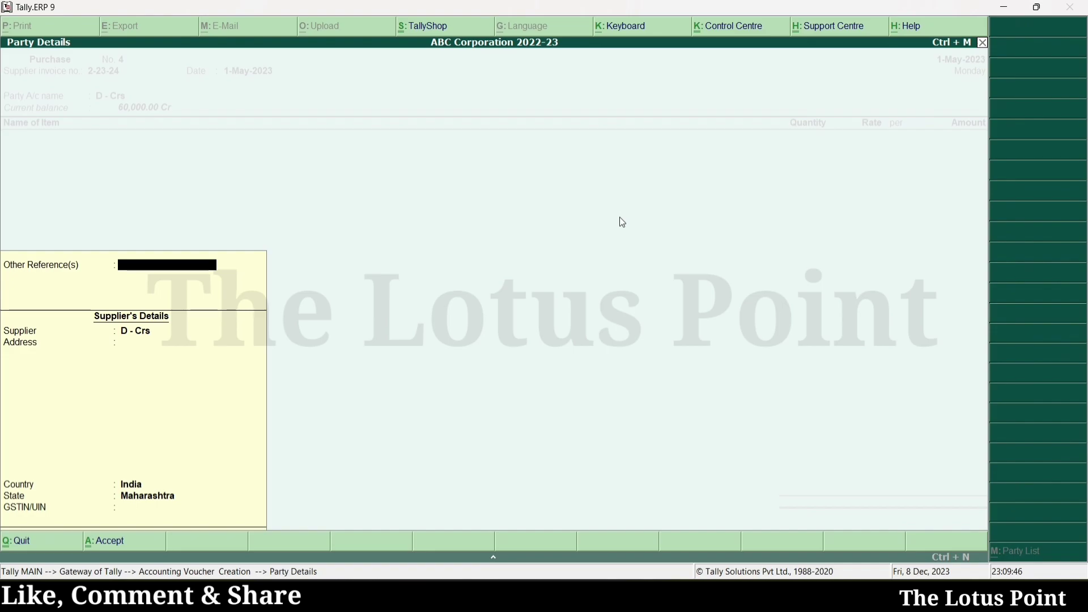
key(Return)
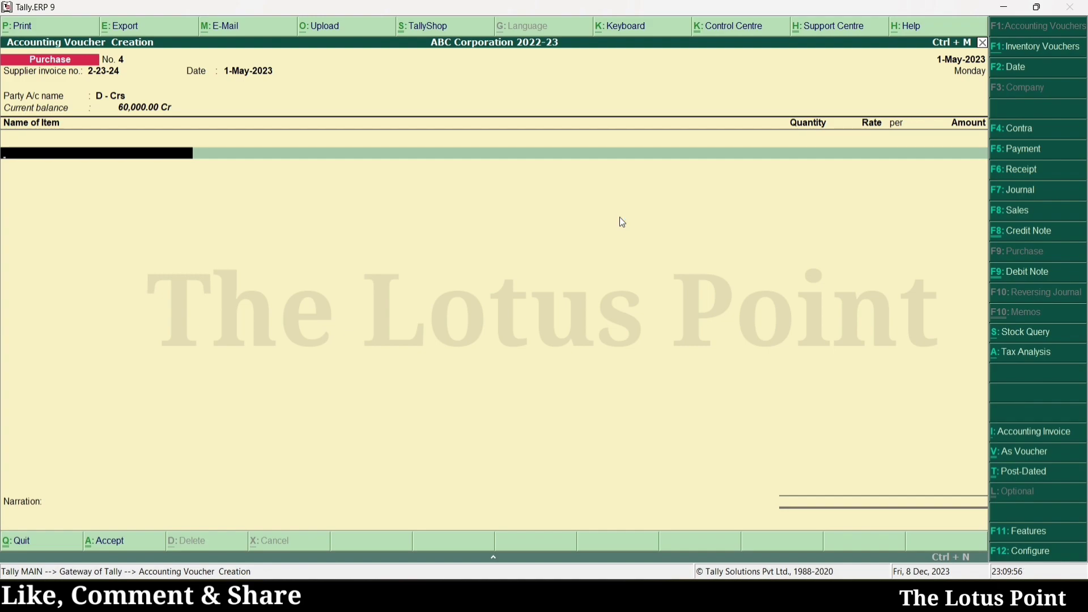
Step: Add I Phone 12 to the purchase invoice with a quantity of 3 Nos and a rate of 15,000
text(Iph)
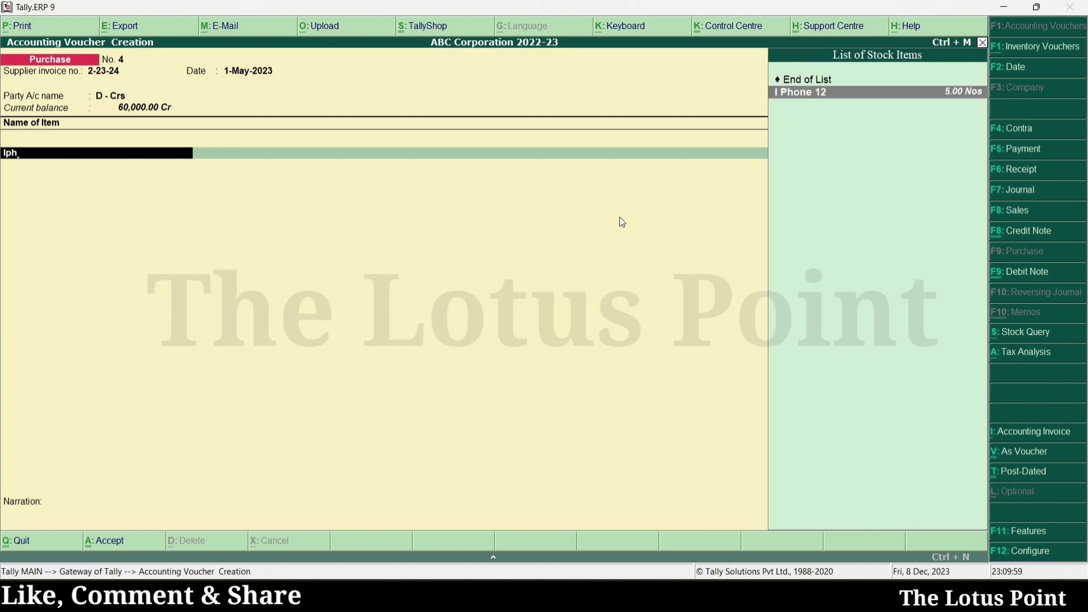
key(Return)
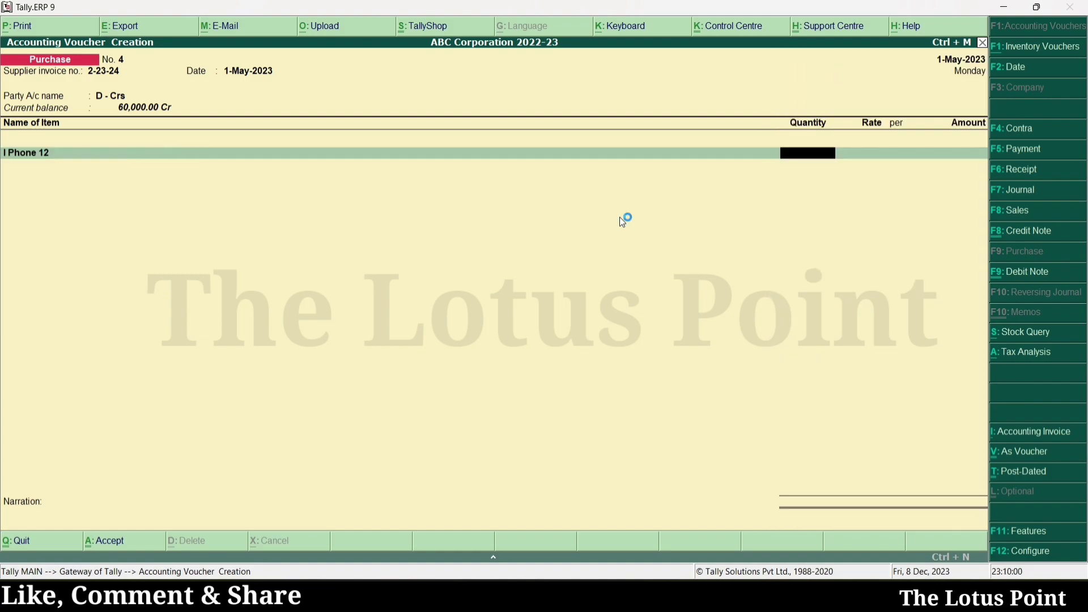
text(3)
key(Return)
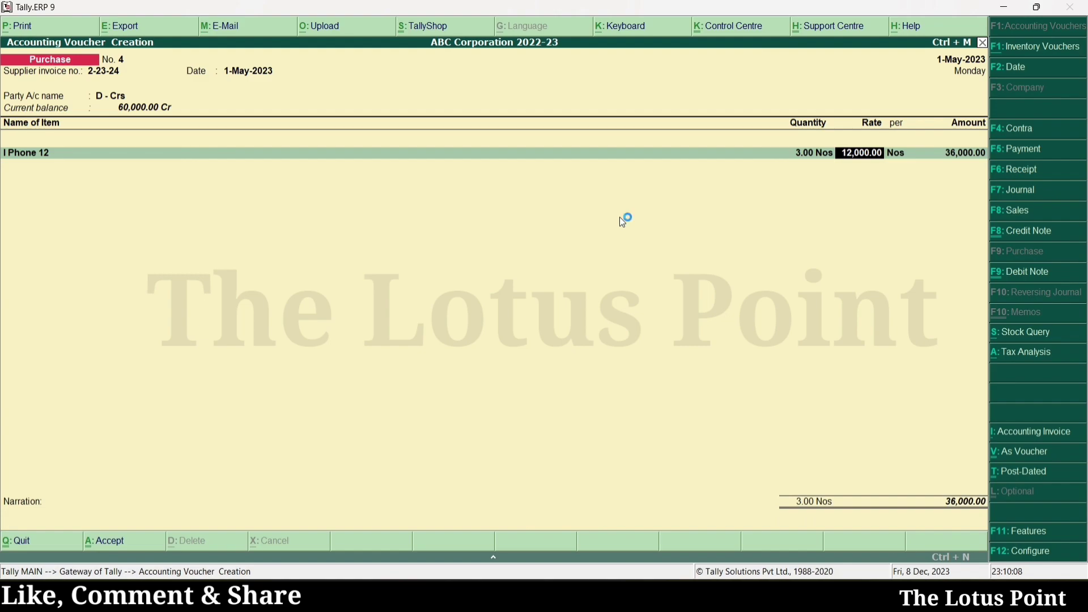
text(15000)
key(Return)
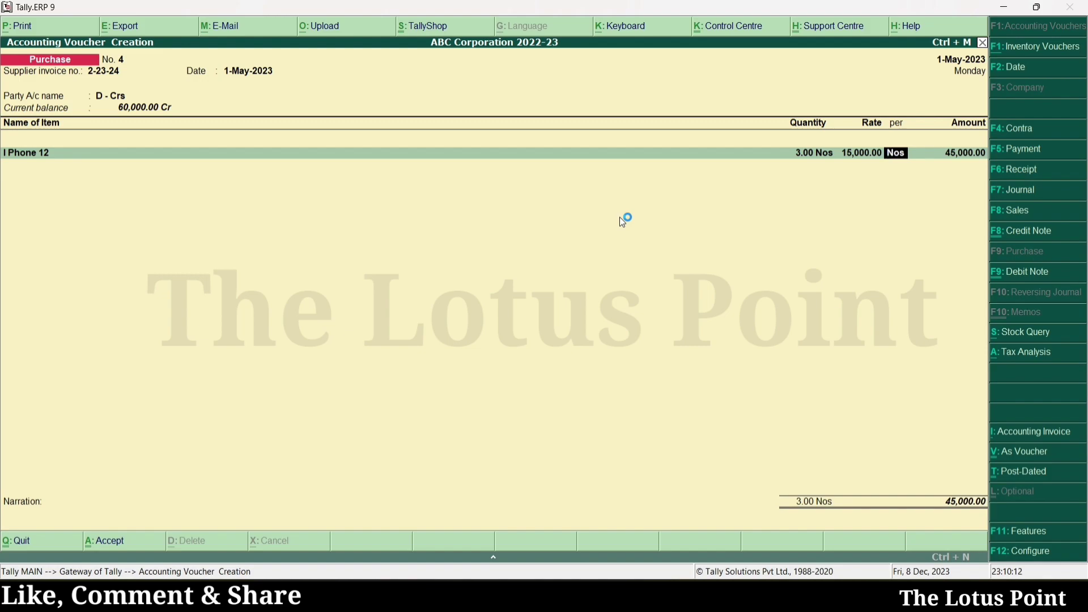
Step: Allocate the 45,000 I Phone 12 line to Purchase A/c in its accounting details
key(Return)
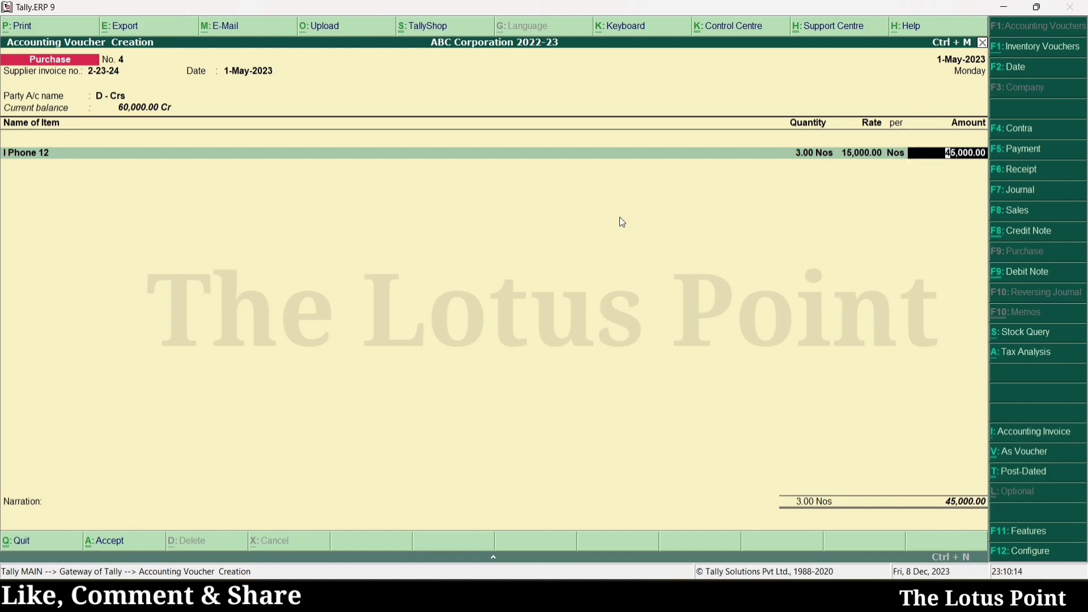
key(Return)
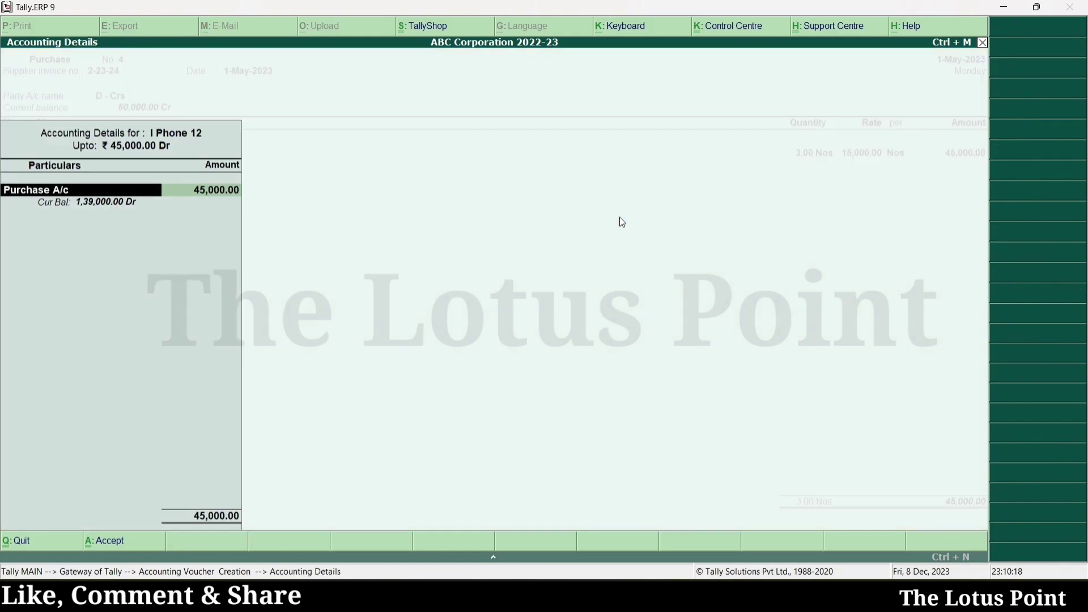
key(BackSpace)
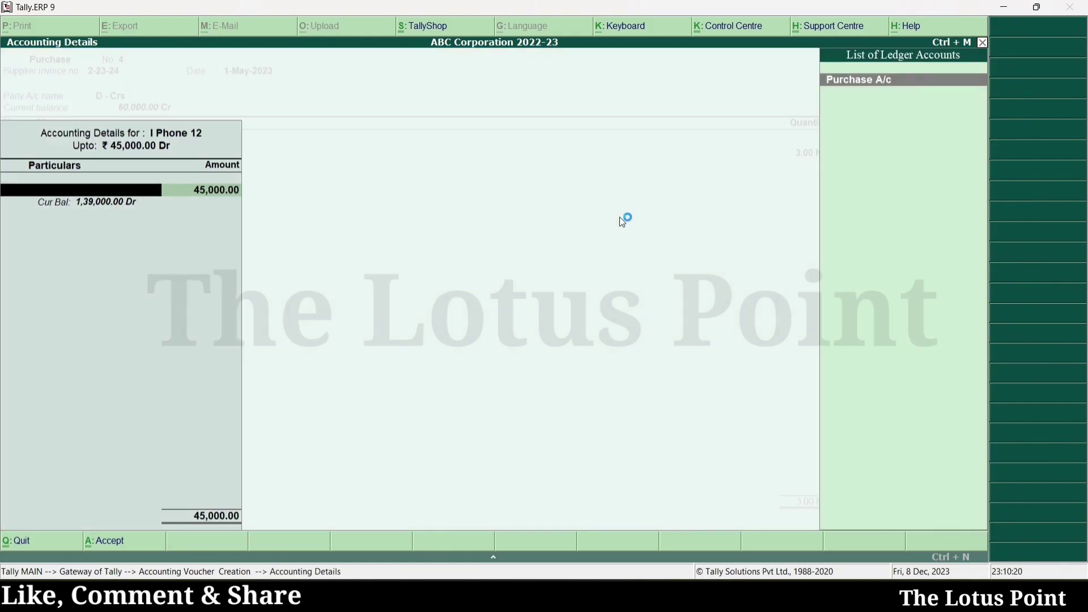
key(Return)
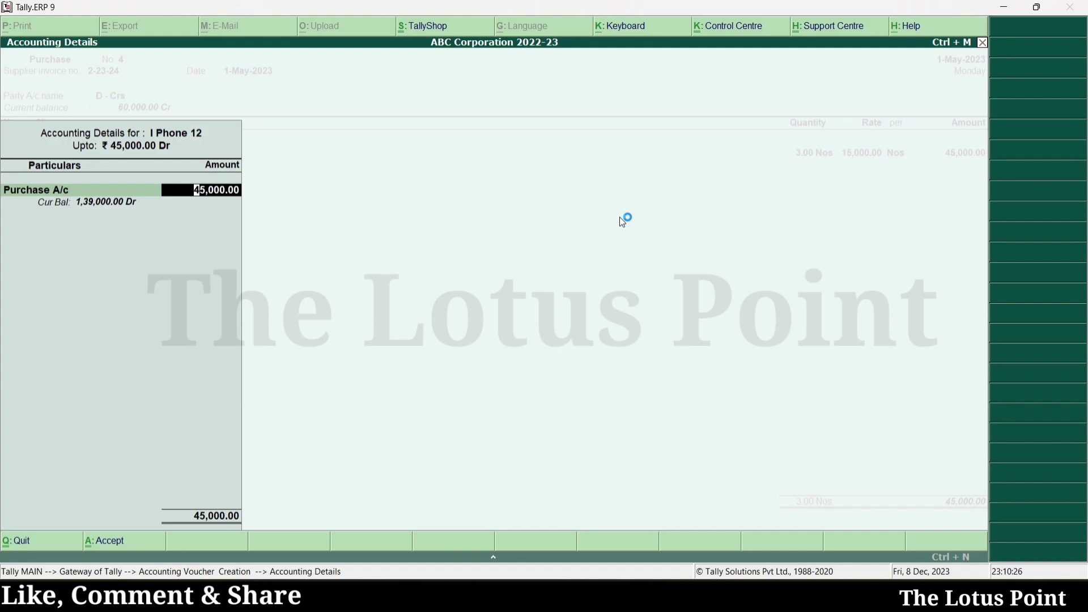
key(Return)
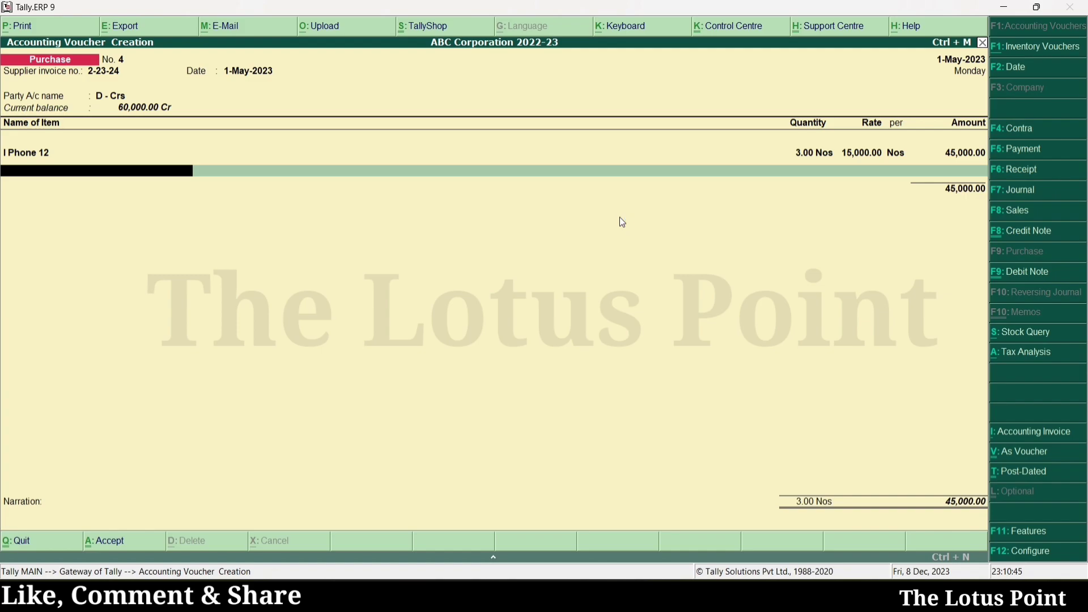
Step: Add a second I Phone 12 line of 2 Nos at a rate of 12,000 and allocate it to Purchase A/c
text(Iphone)
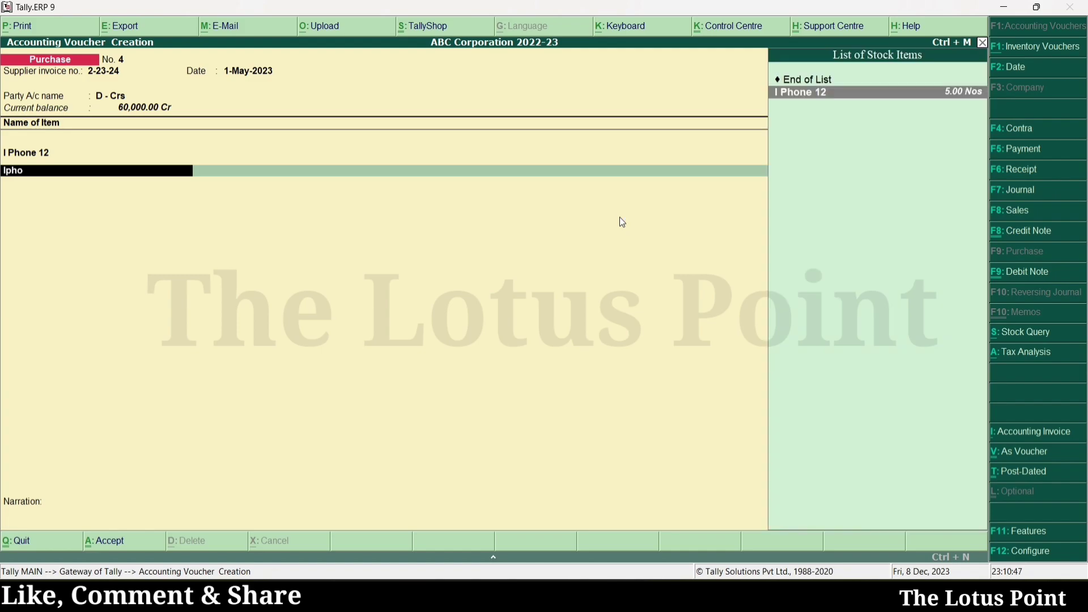
key(Return)
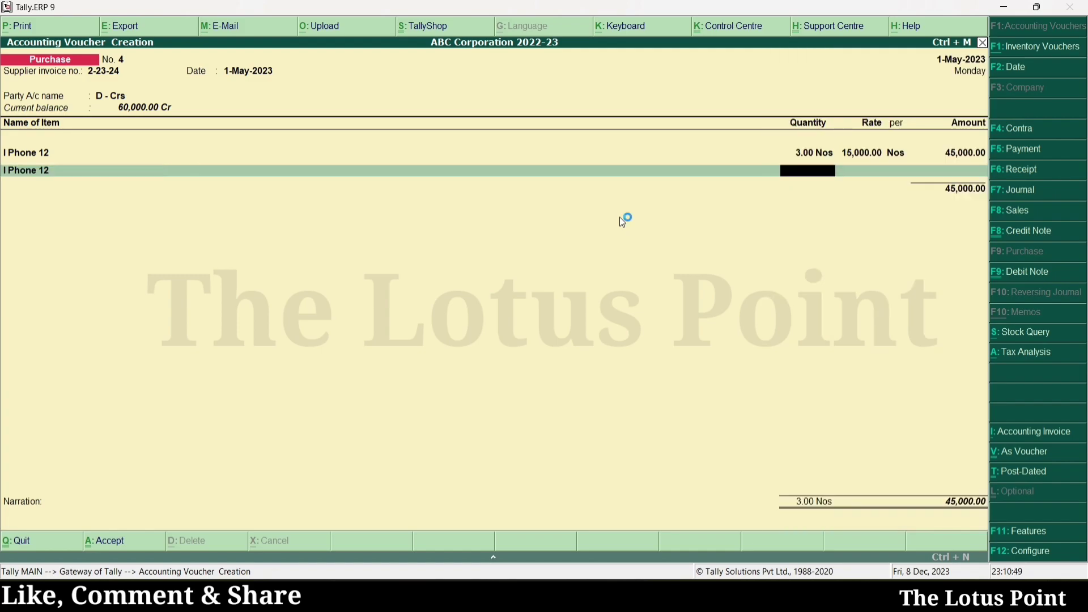
text(2)
key(Return)
text(12000)
key(Return)
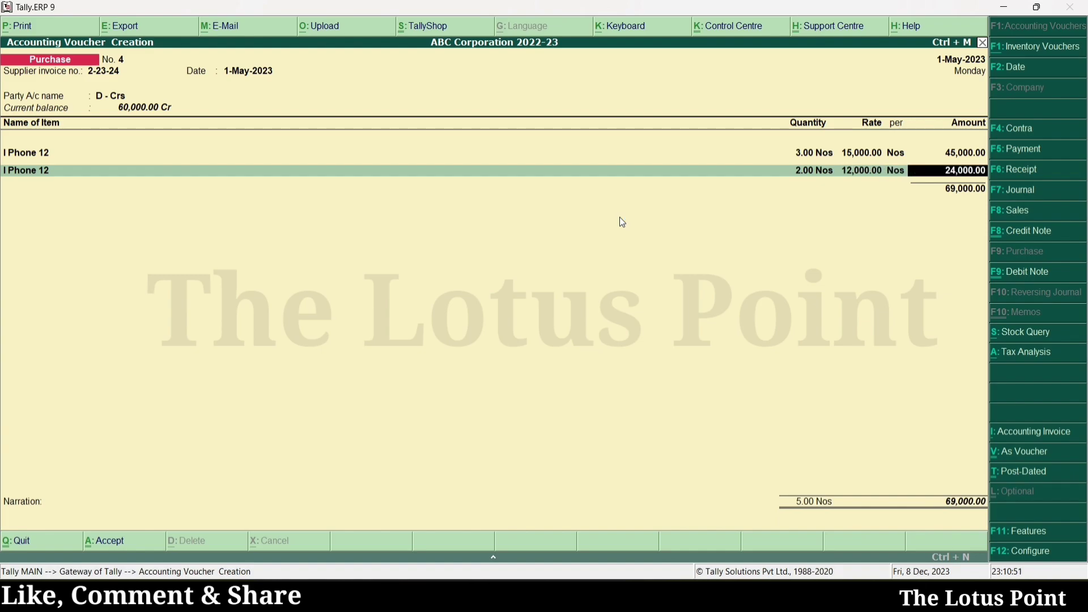
key(Return)
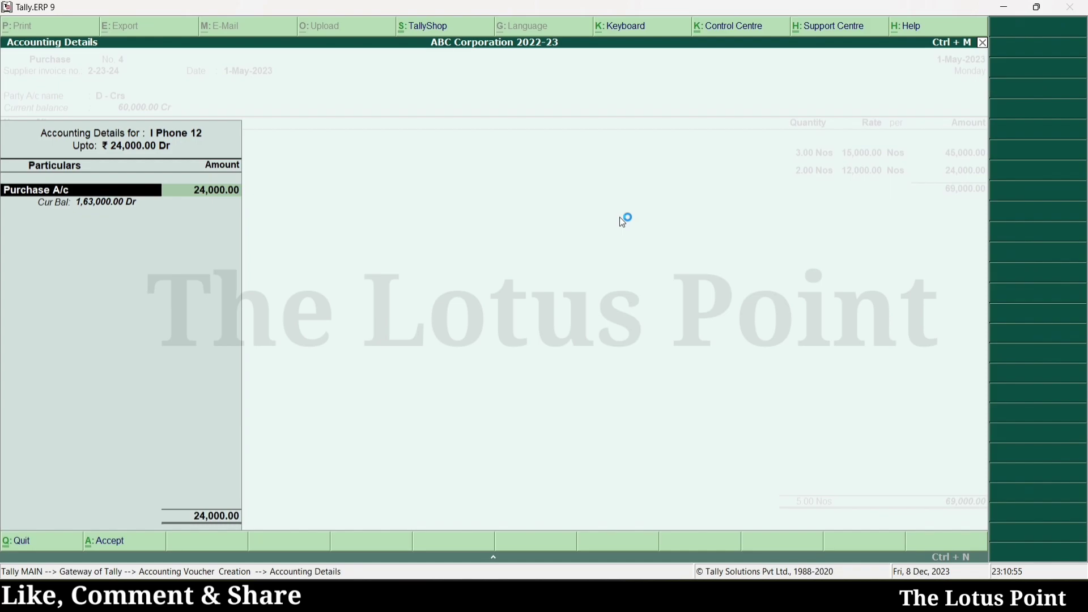
key(Return)
key(Return)
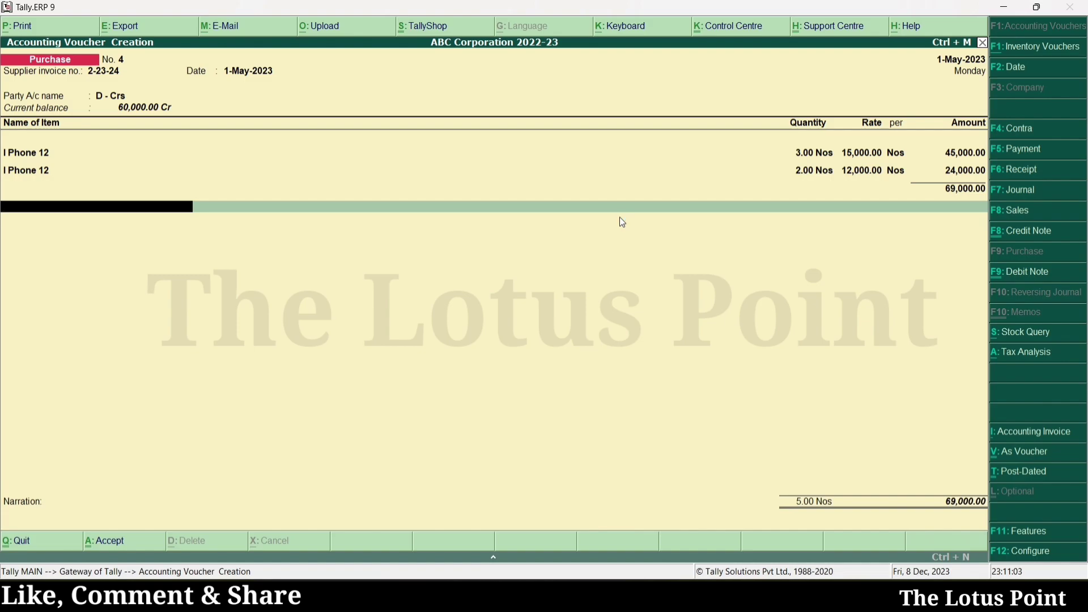
Step: End the item list without a narration and save the purchase voucher
key(Return)
key(Return)
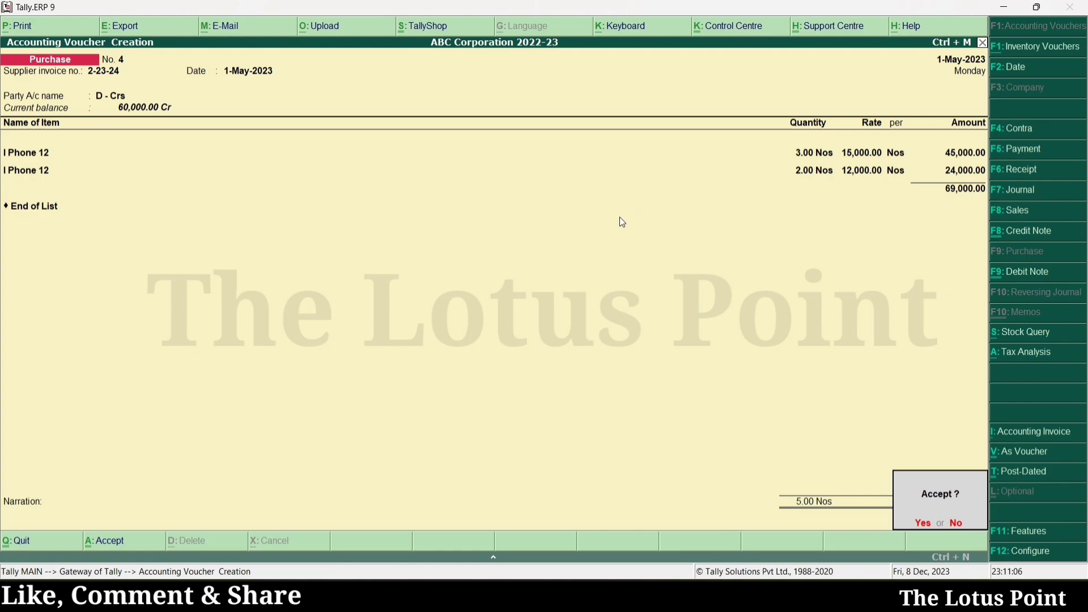
key(Return)
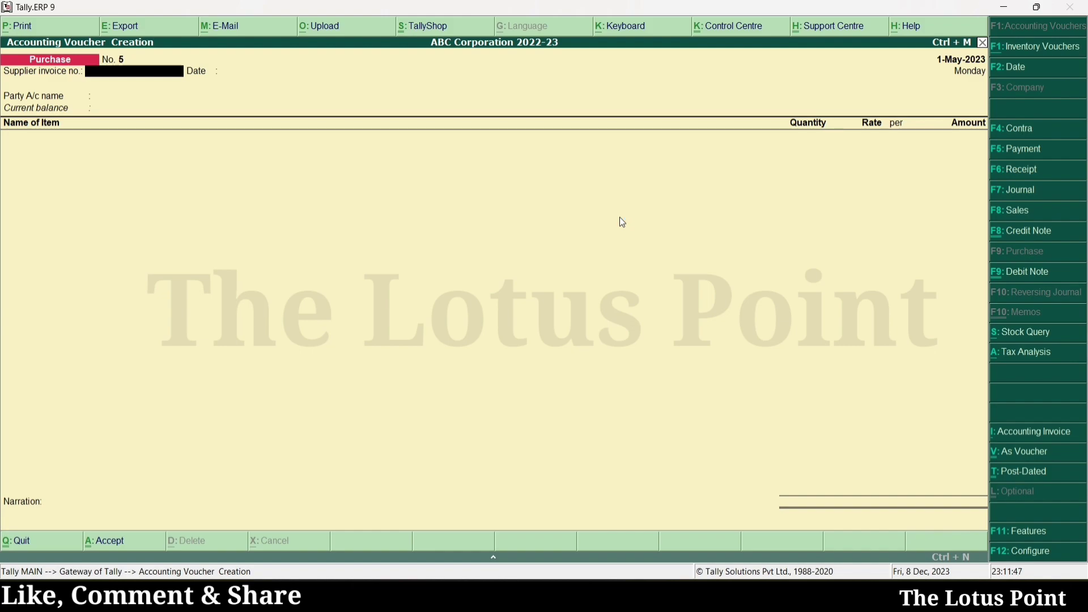
Step: Leave voucher entry and open the Purchase voucher type for alteration at its method of voucher numbering
key(Escape)
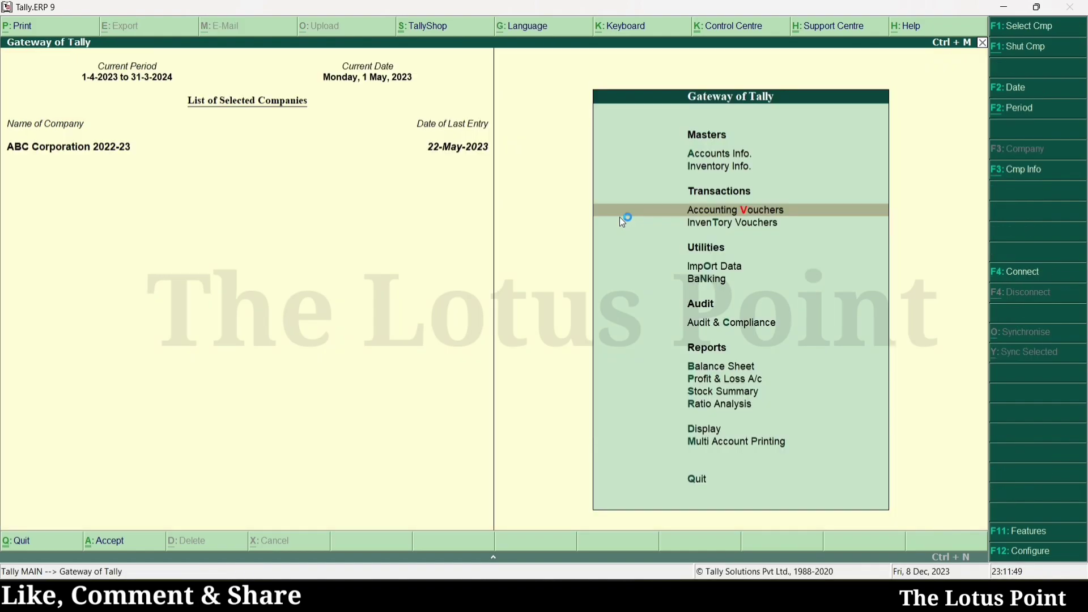
key(Up)
key(Up)
key(Return)
key(Down)
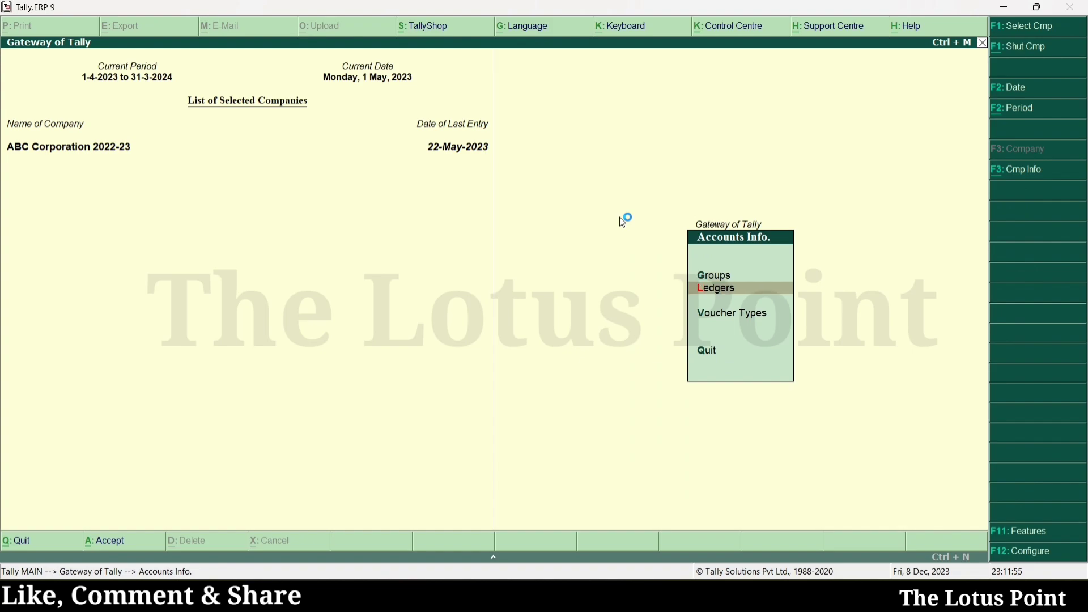
key(Down)
key(Down)
key(Up)
key(Return)
key(Down)
key(Down)
key(Return)
text(Purch)
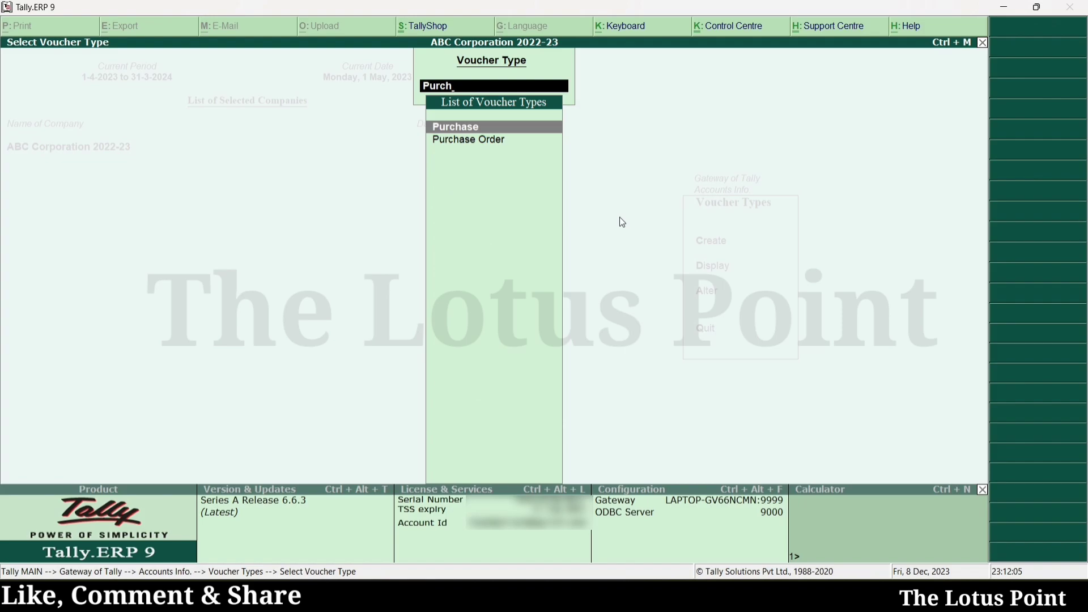
key(Return)
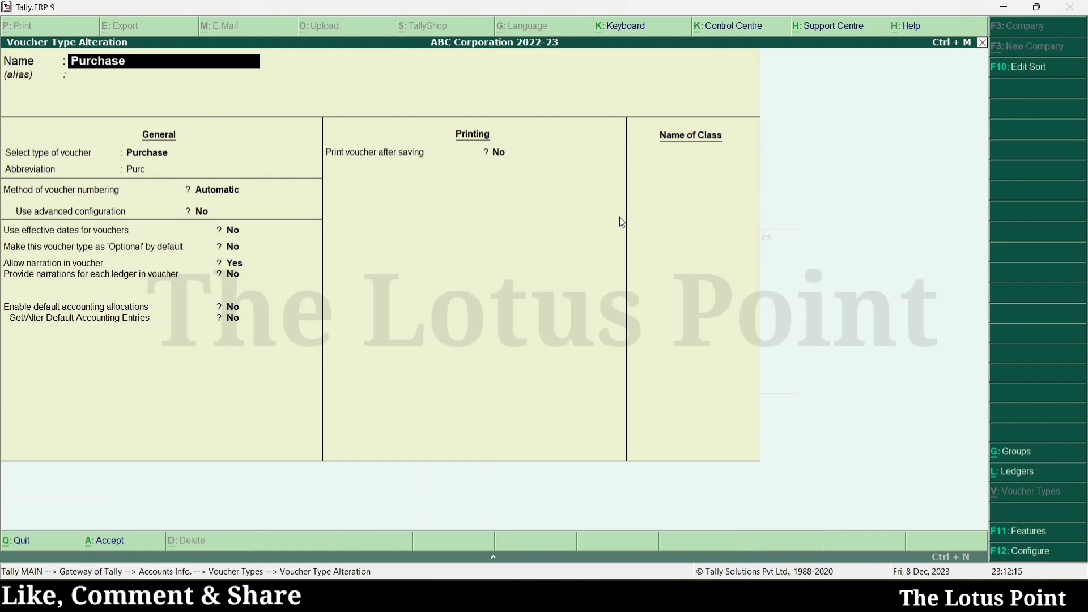
key(Return)
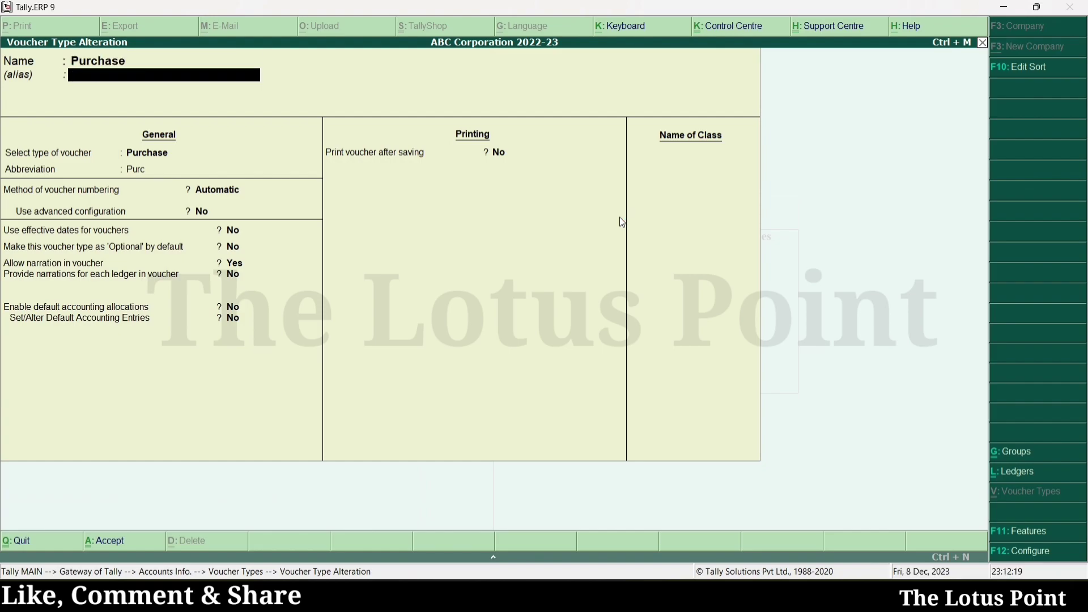
key(Return)
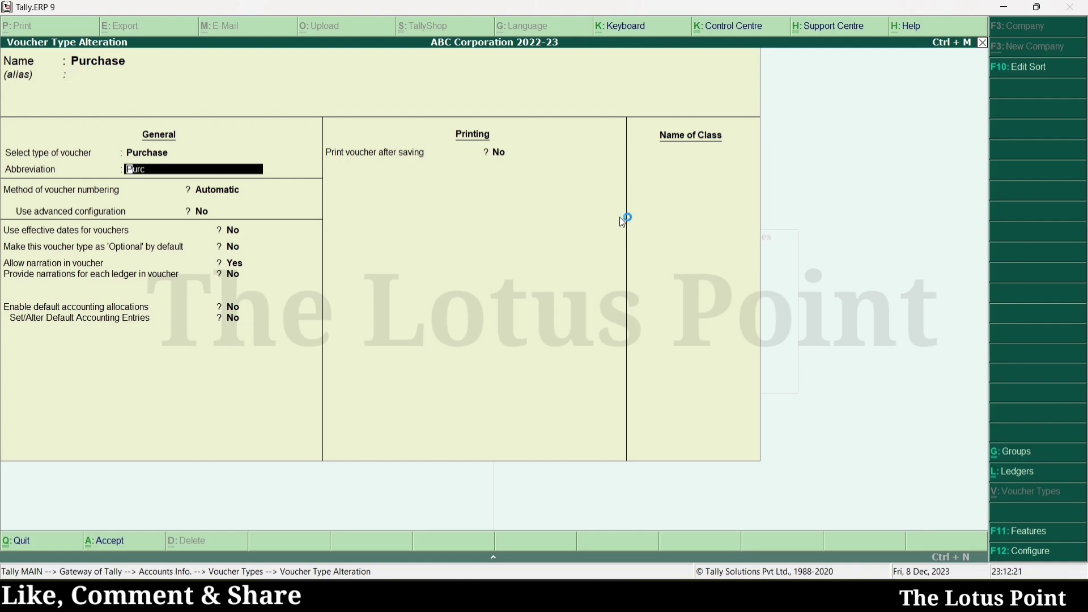
key(Return)
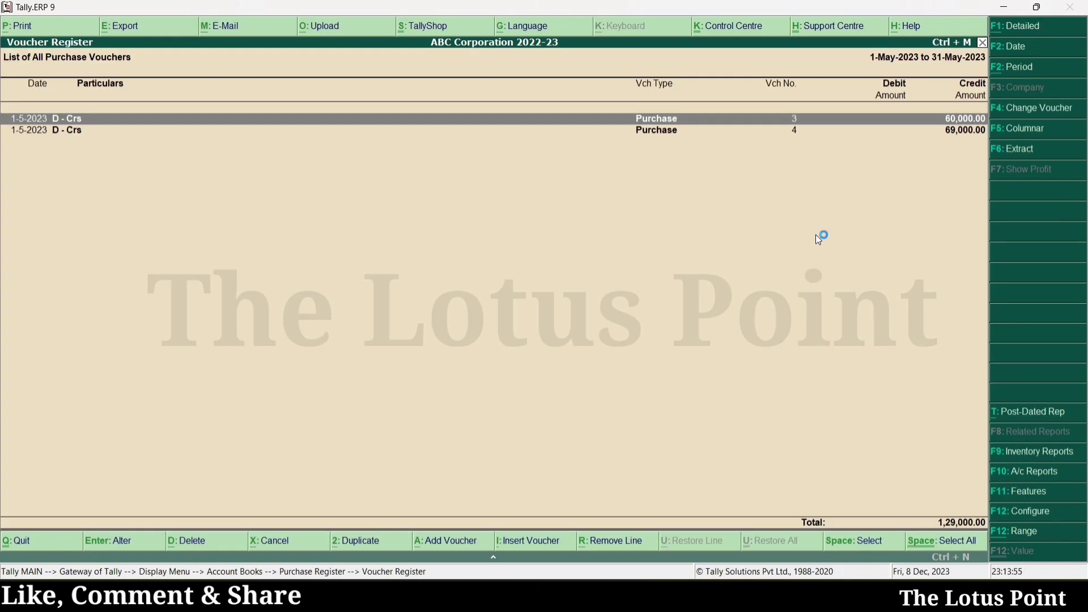
Step: Review purchase voucher 3 from the May voucher register, close it and select voucher 4
key(Return)
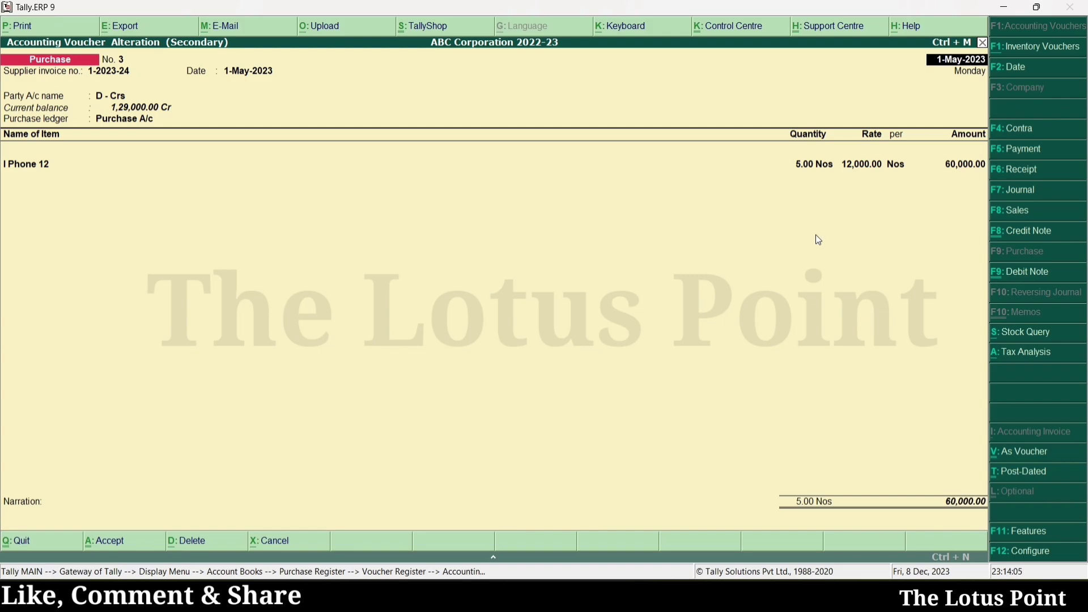
key(Escape)
key(Return)
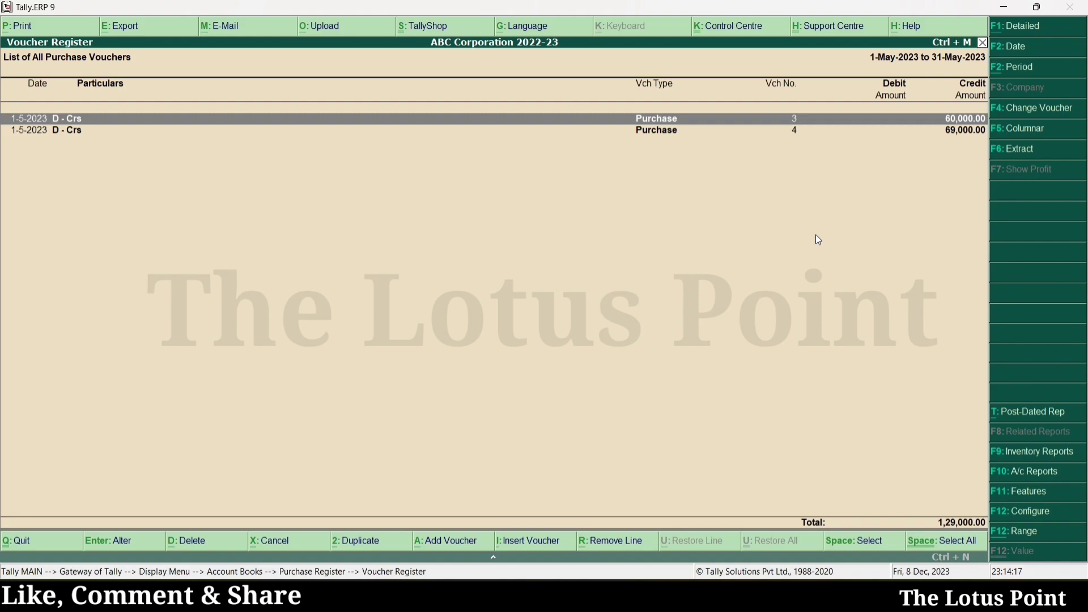
key(Down)
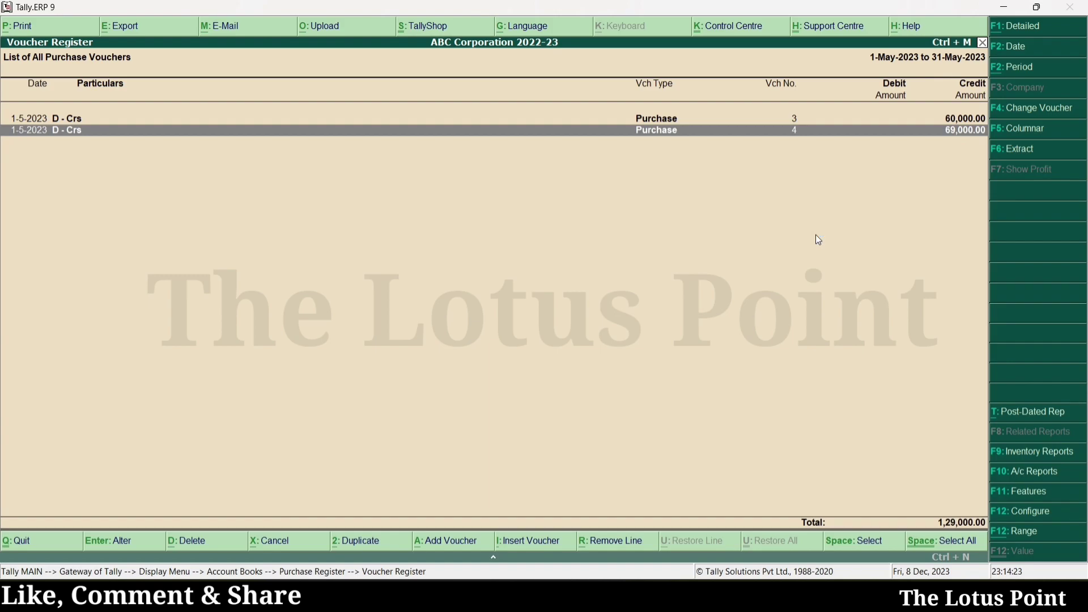
Step: Set the Purchase voucher type's method of voucher numbering to Manual and save the voucher type
key(alt+Tab)
key(Down)
key(Down)
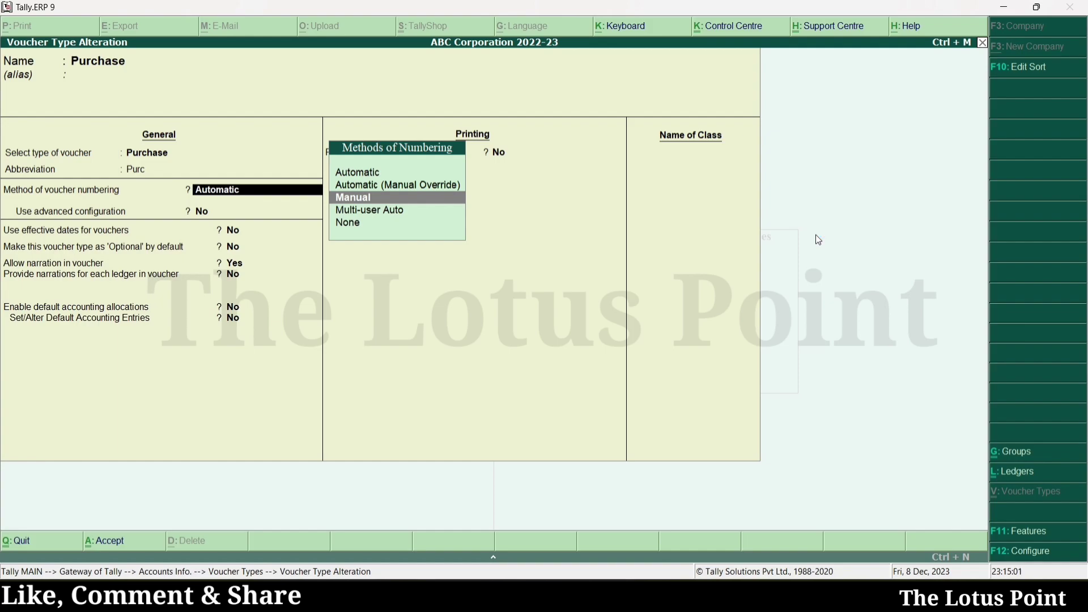
key(Up)
key(Up)
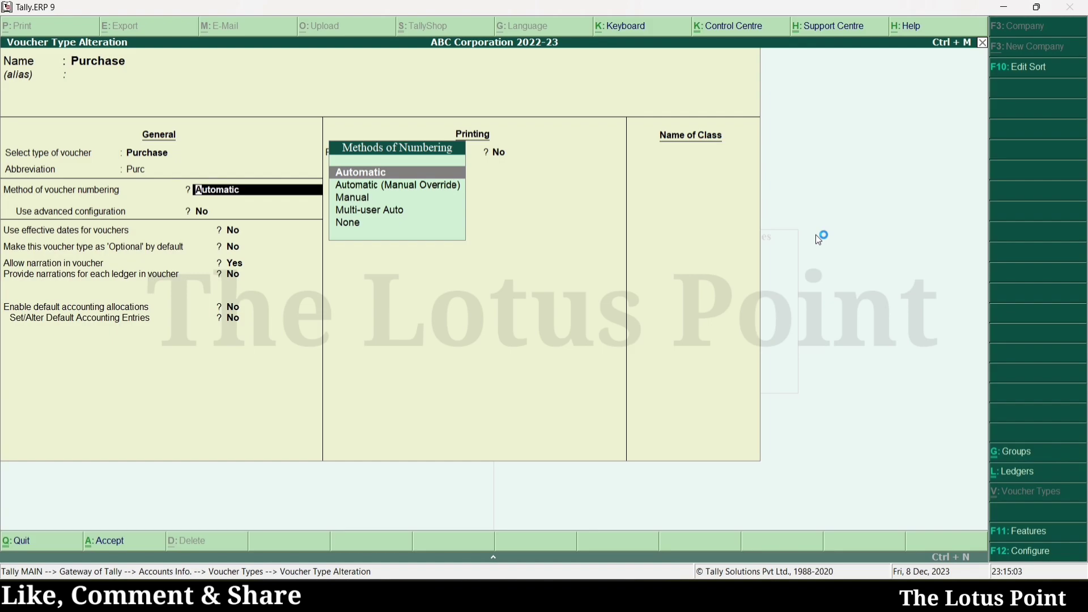
key(Down)
key(Down)
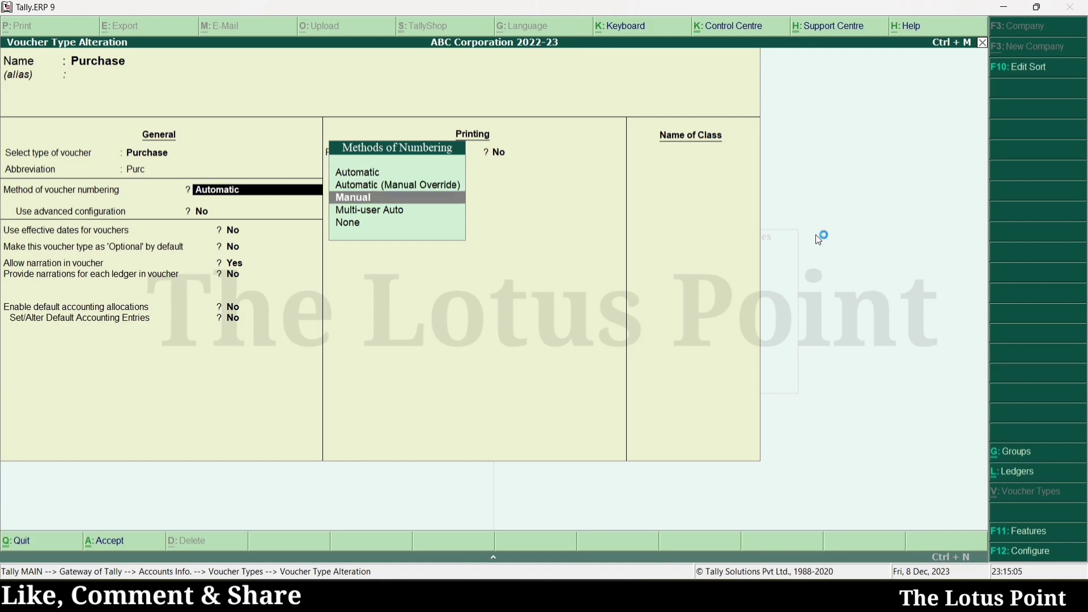
key(Return)
key(y)
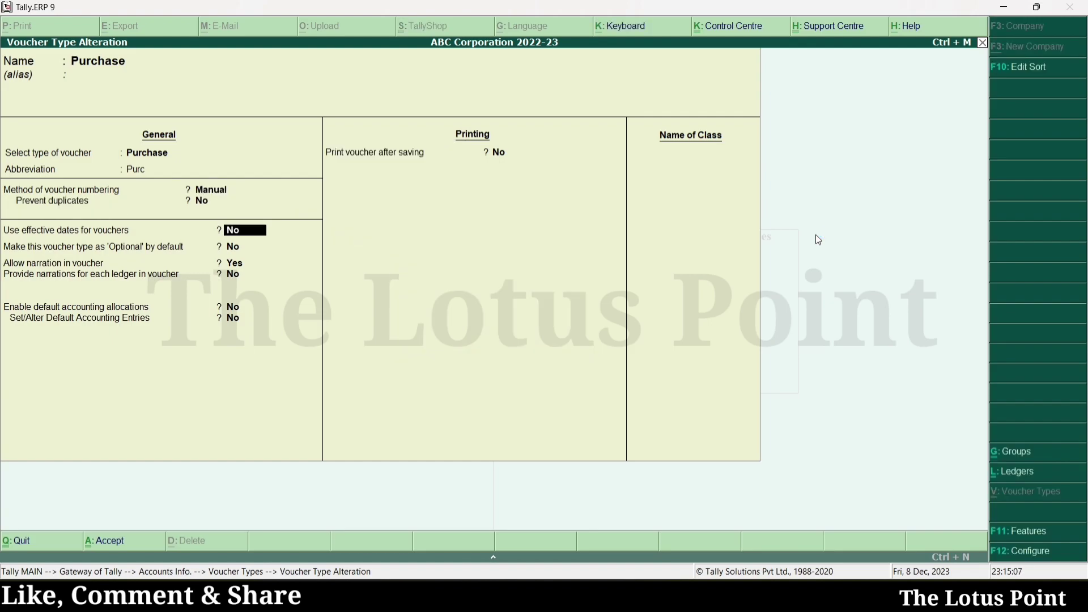
key(ctrl+a)
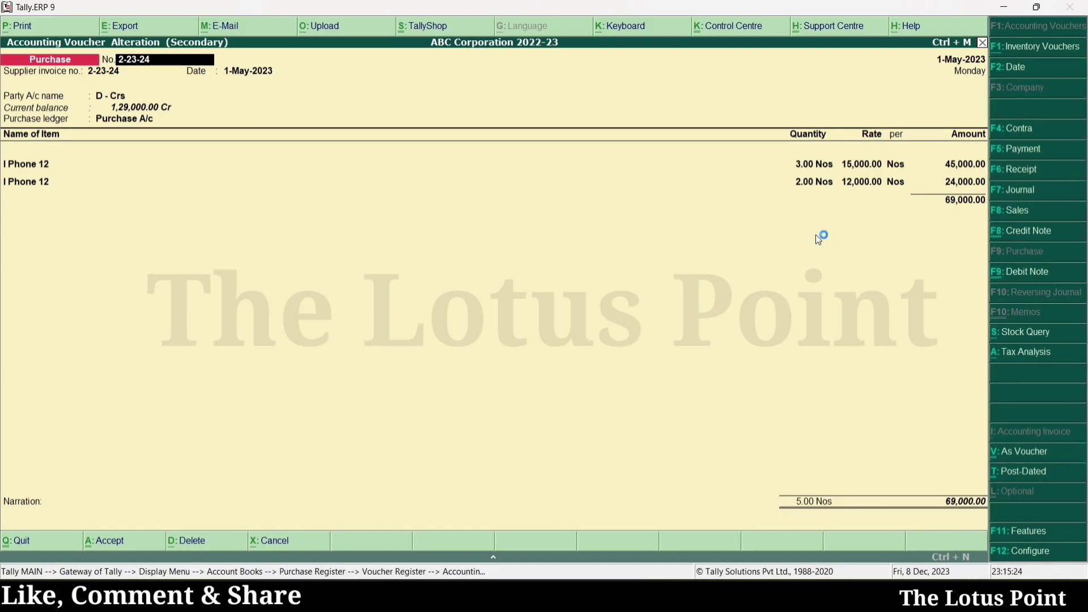
Step: Save the 69,000 D - Crs purchase voucher with voucher number 2-23-24 and select the 60,000 voucher in the register
key(ctrl+a)
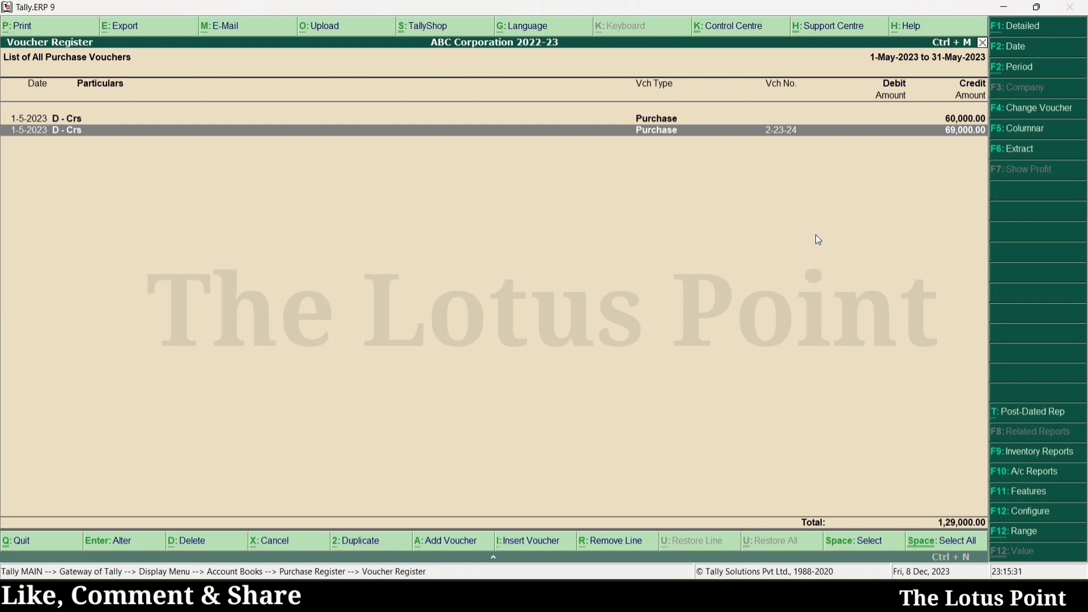
key(Up)
key(Down)
key(Up)
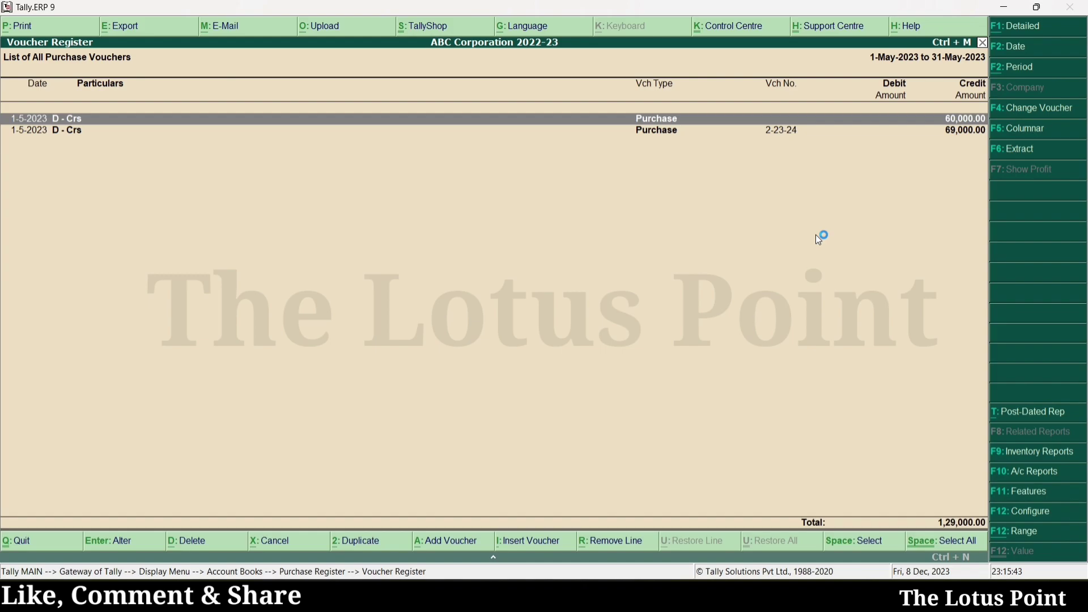
Step: Reopen the Purchase voucher type, set Use effective dates for vouchers to Yes and save it
key(ctrl+Return)
key(Return)
key(Return)
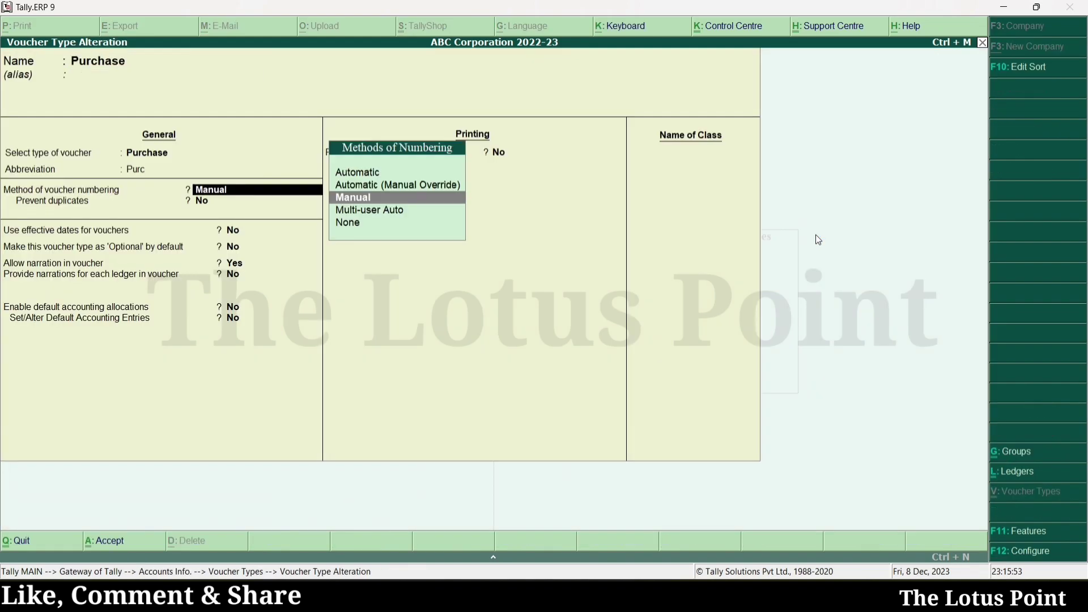
key(Return)
key(Return)
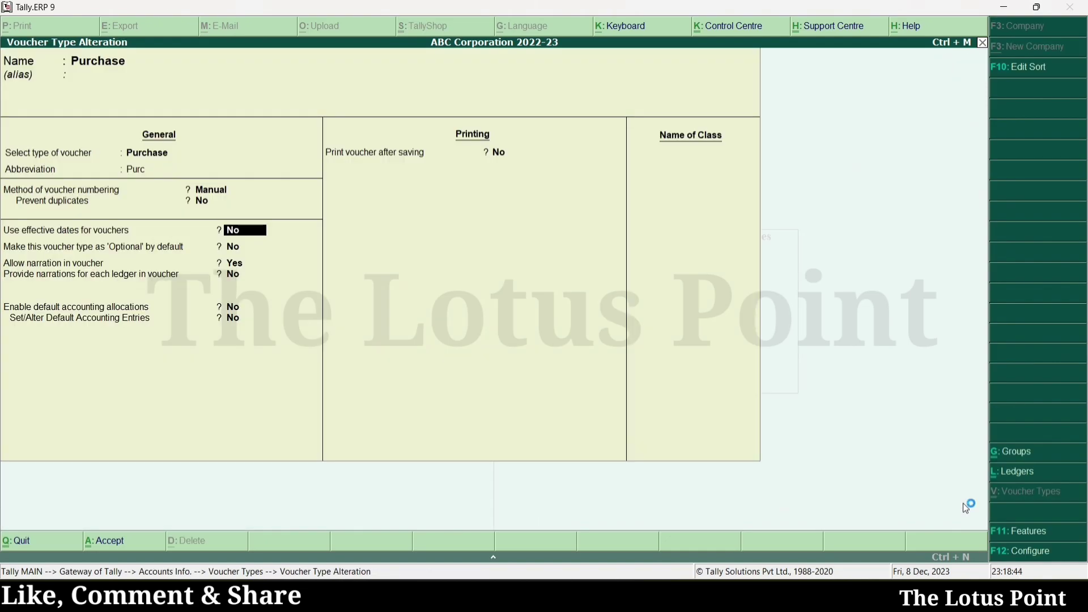
key(y)
key(Return)
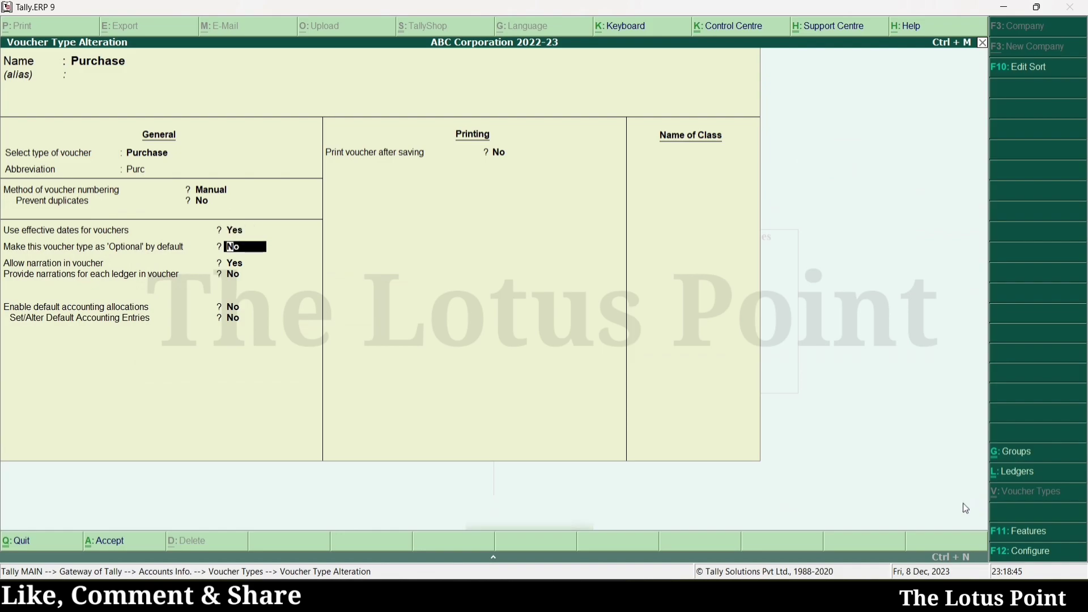
key(ctrl+a)
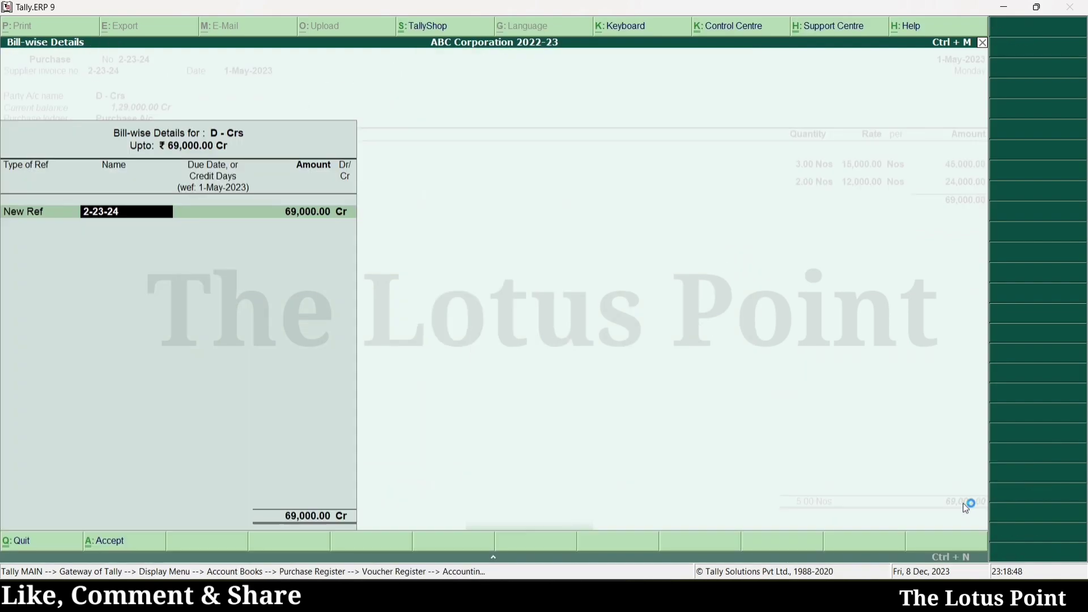
Step: Accept the D - Crs bill-wise details and open the 60,000 purchase voucher from May's register
key(Return)
key(Return)
key(Escape)
key(Escape)
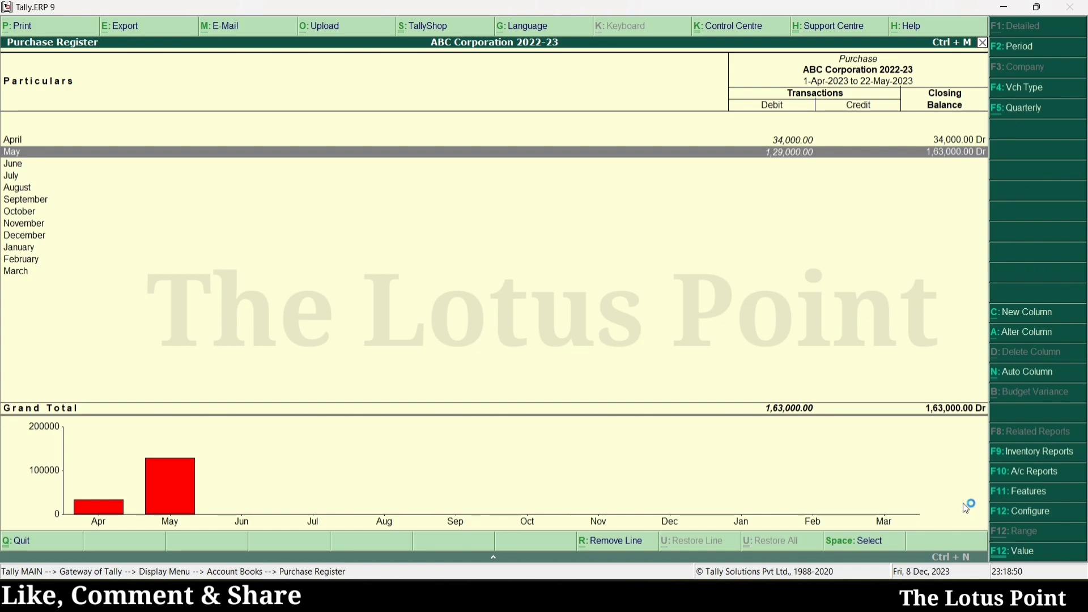
key(Return)
key(Return)
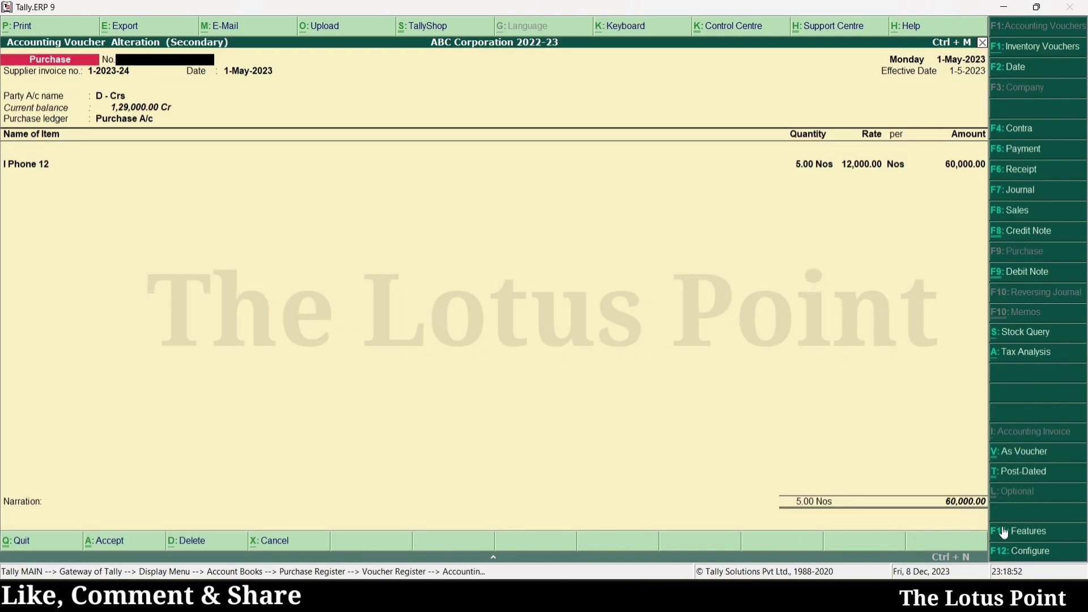
click(972, 505)
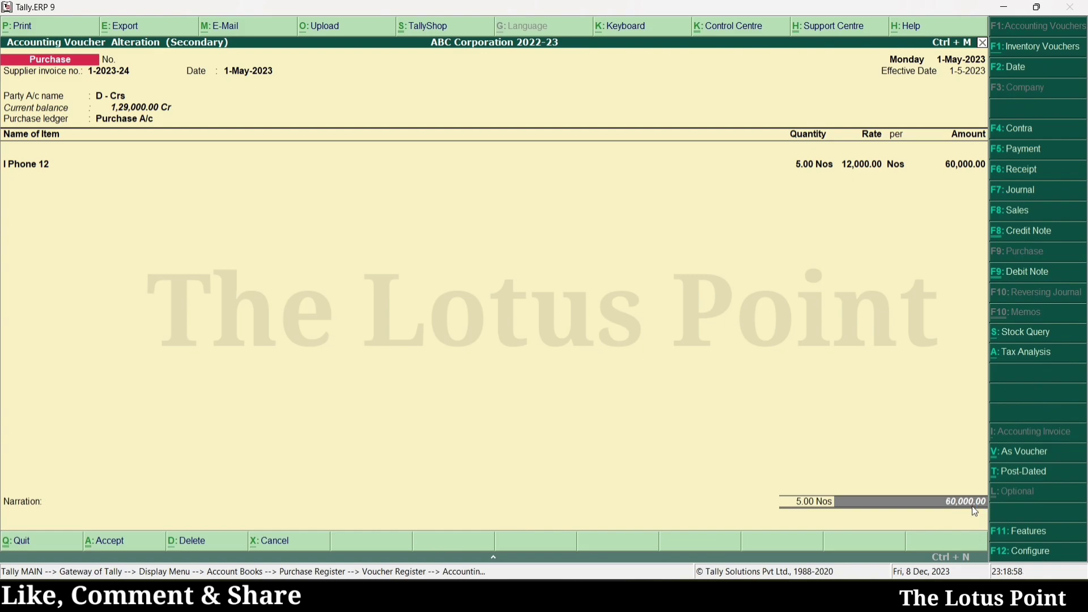
key(alt+F2)
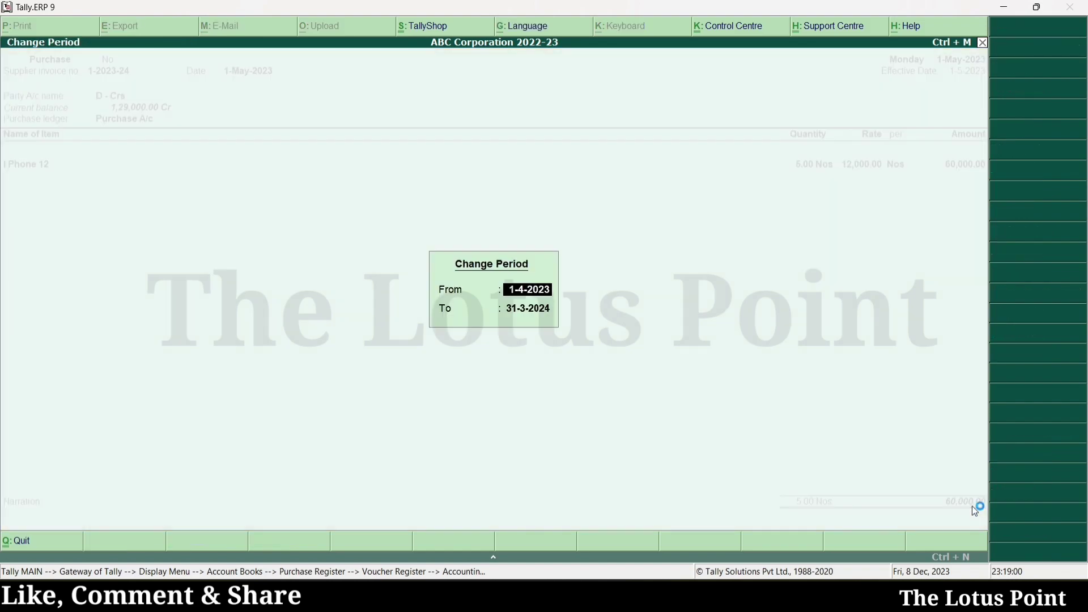
key(Return)
key(Return)
Step: Set the 60,000 purchase voucher's date to 1-5-2023 and its effective date to 5-5-2023
key(F2)
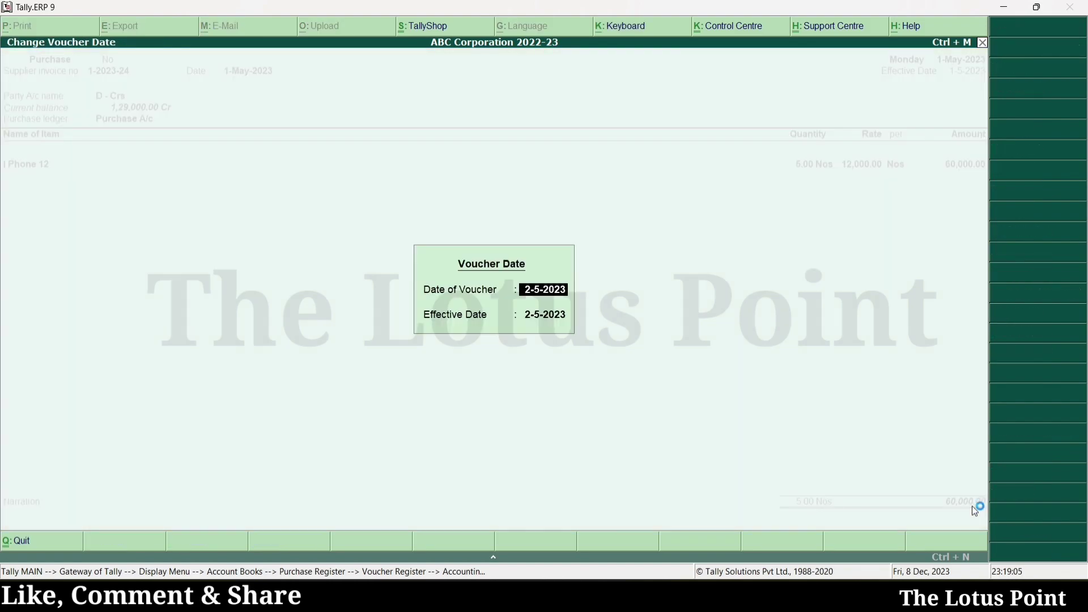
text(1-5)
key(Return)
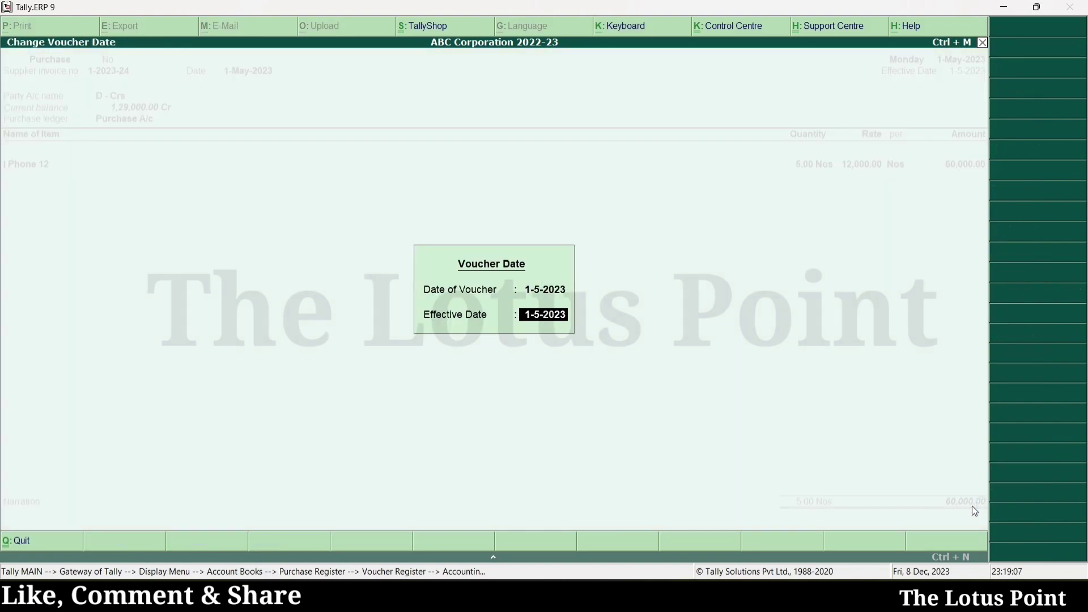
text(5.)
text(5)
key(Return)
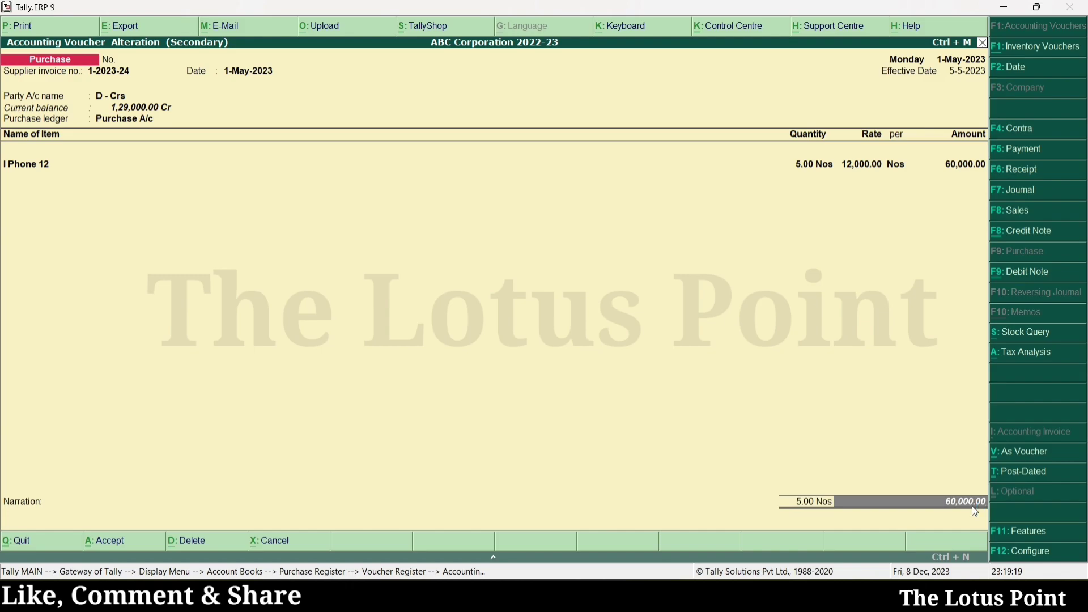
Step: Give D - Crs bill reference 1-2023-24 a credit period of 15 days and save the 60,000 purchase voucher
key(Return)
key(Return)
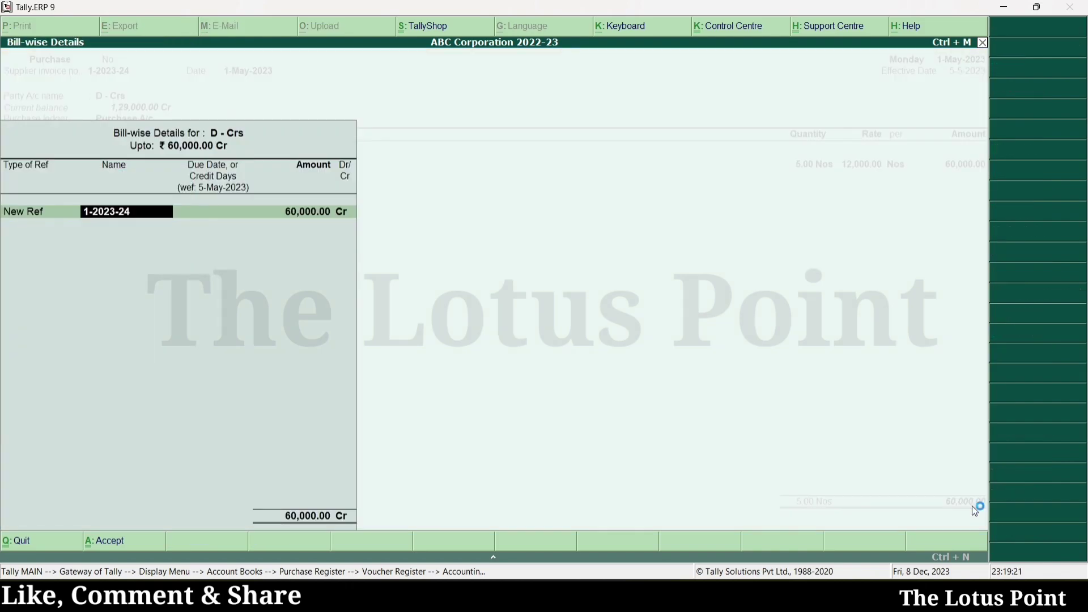
key(Return)
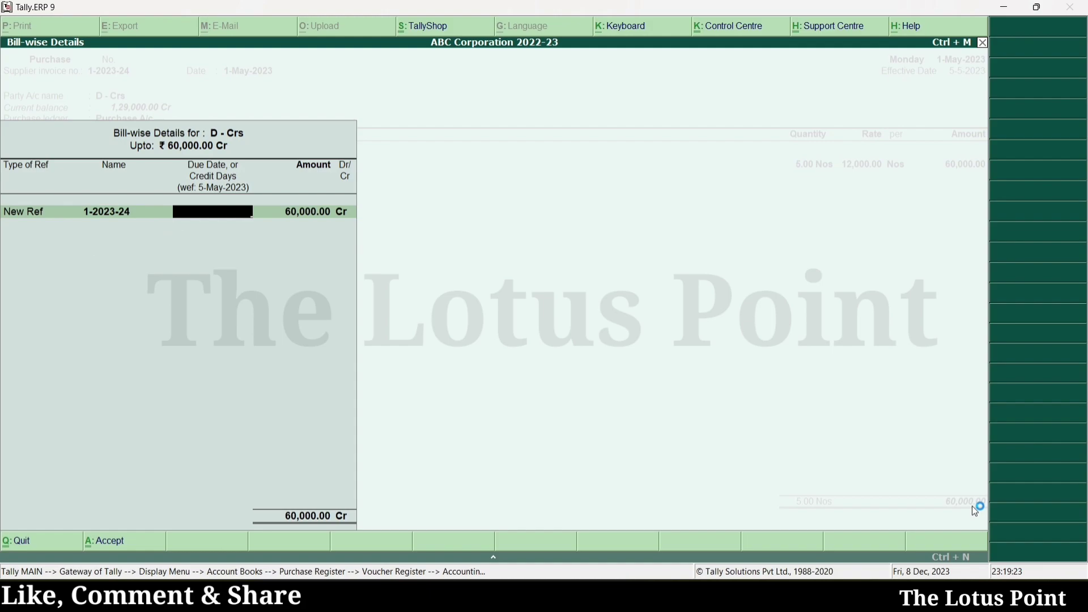
text(15)
key(Return)
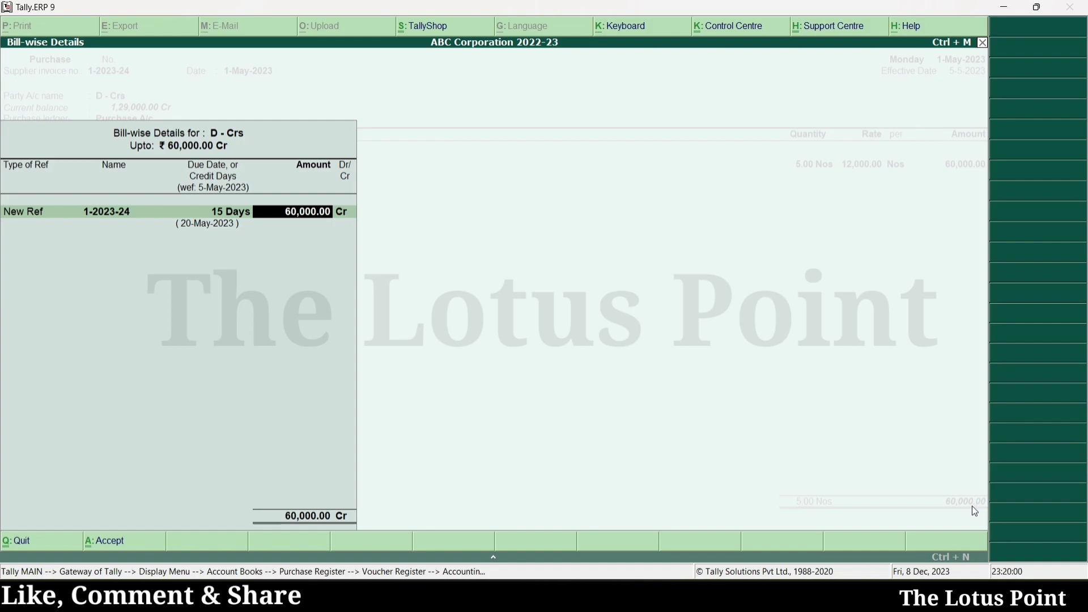
key(Return)
key(Return)
key(Return)
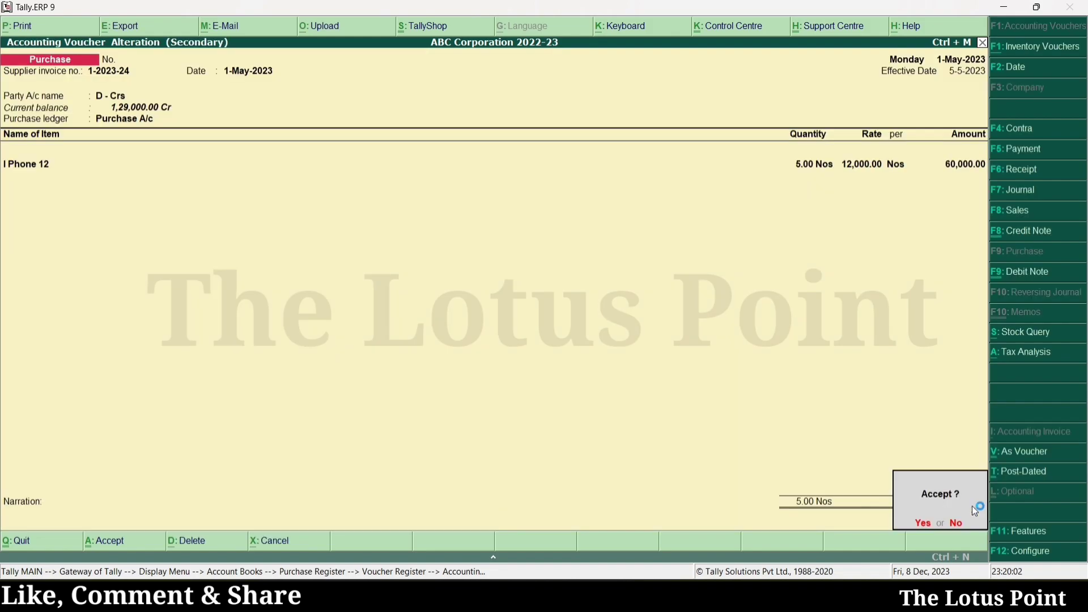
key(Return)
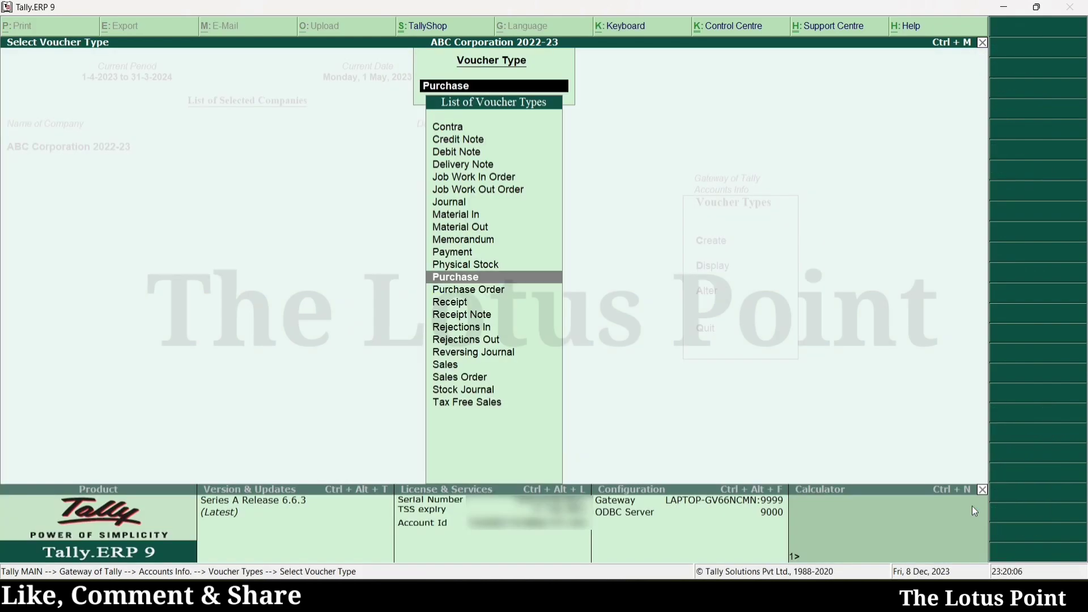
Step: Reopen the Purchase voucher type and set both Enable default accounting allocations and Set/Alter Default Accounting Entries to Yes
key(Return)
key(Return)
key(Return)
key(Return)
key(Return)
key(Return)
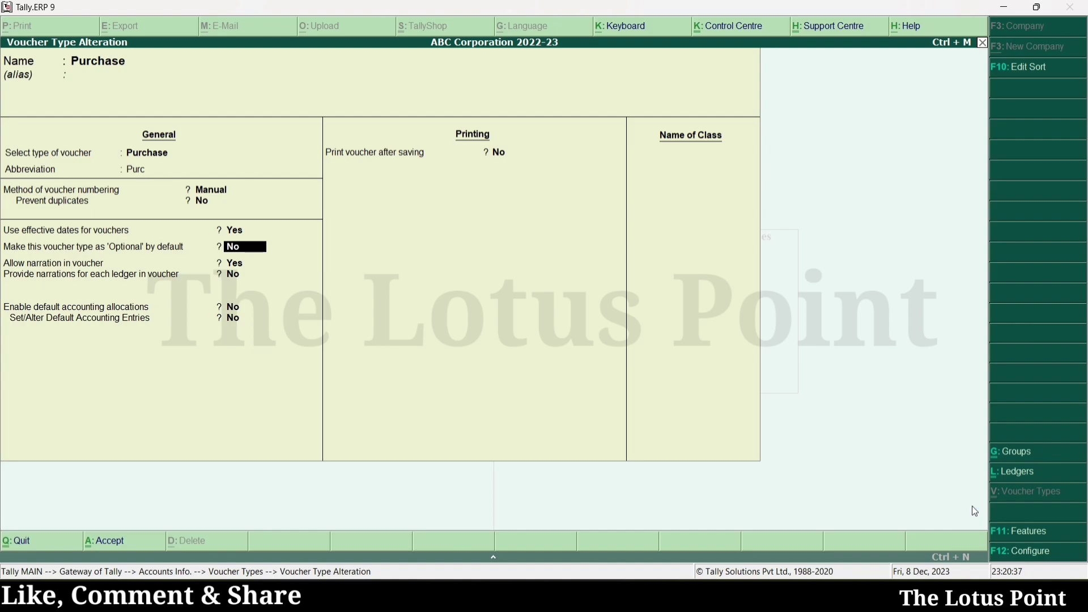
key(Return)
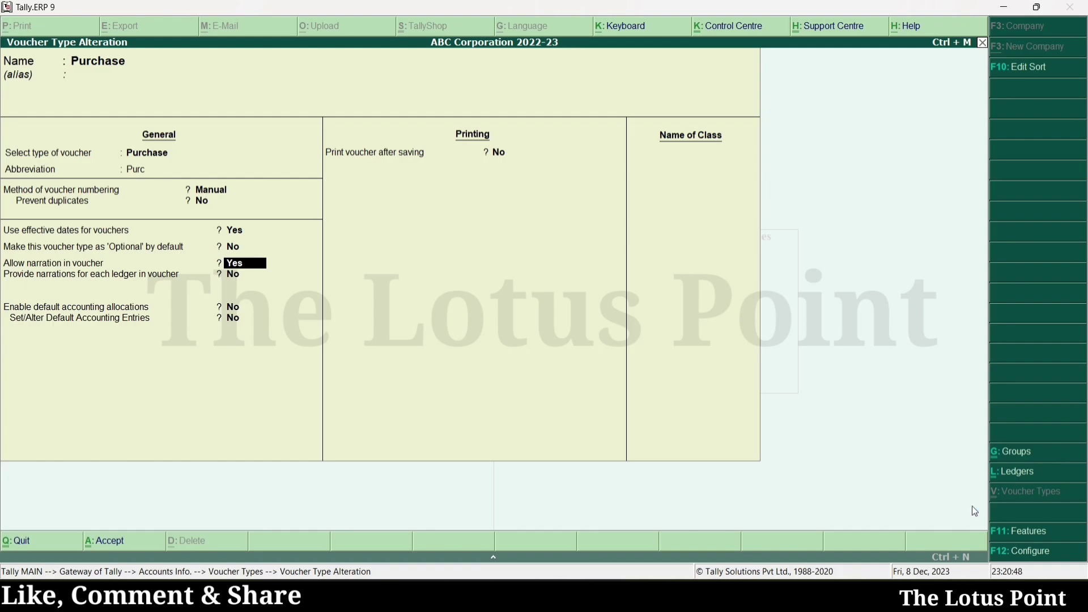
key(Return)
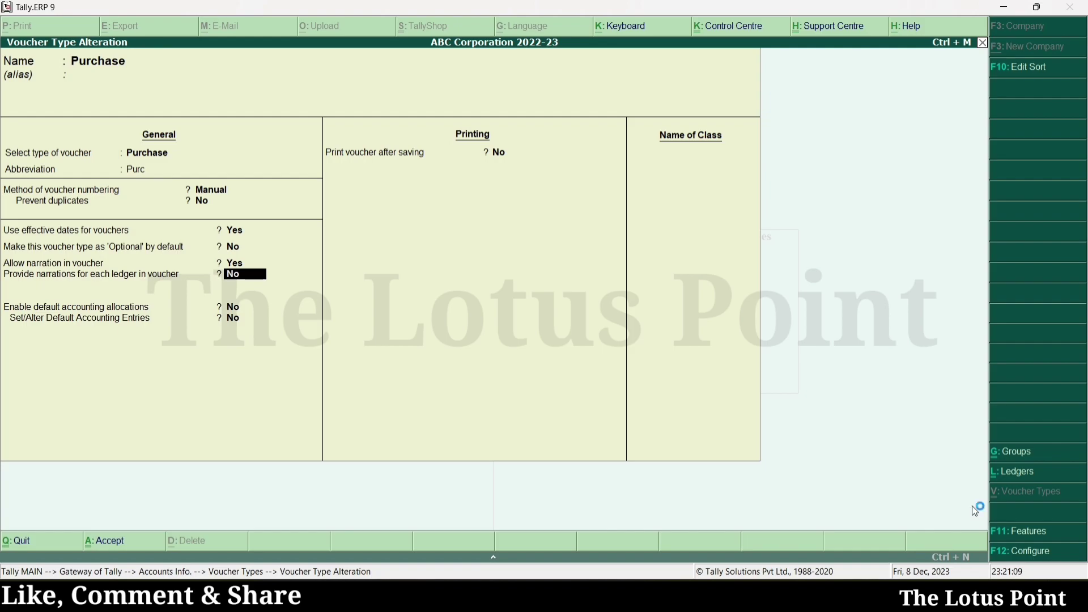
key(Return)
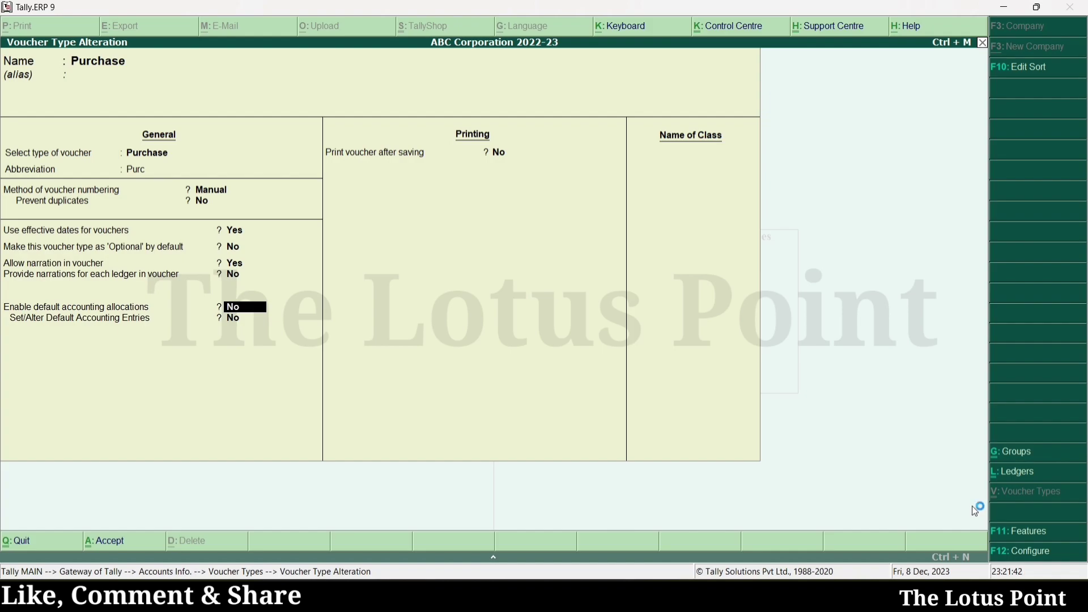
key(y)
key(y)
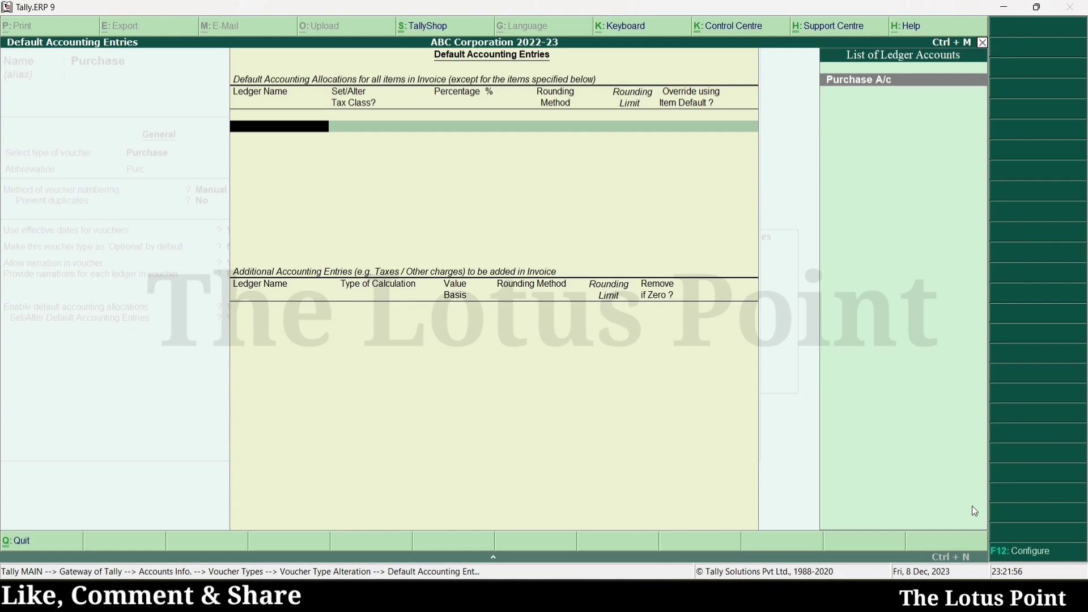
Step: Allocate all invoice items by default to Purchase A/c at 100%, with tax class and item-default override set to No
key(Return)
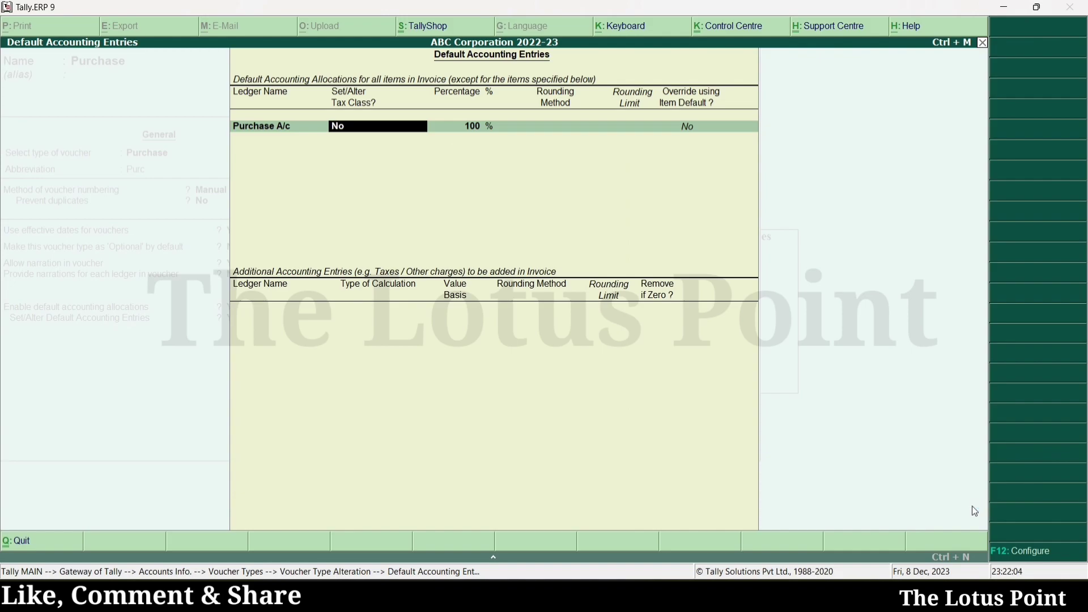
key(Return)
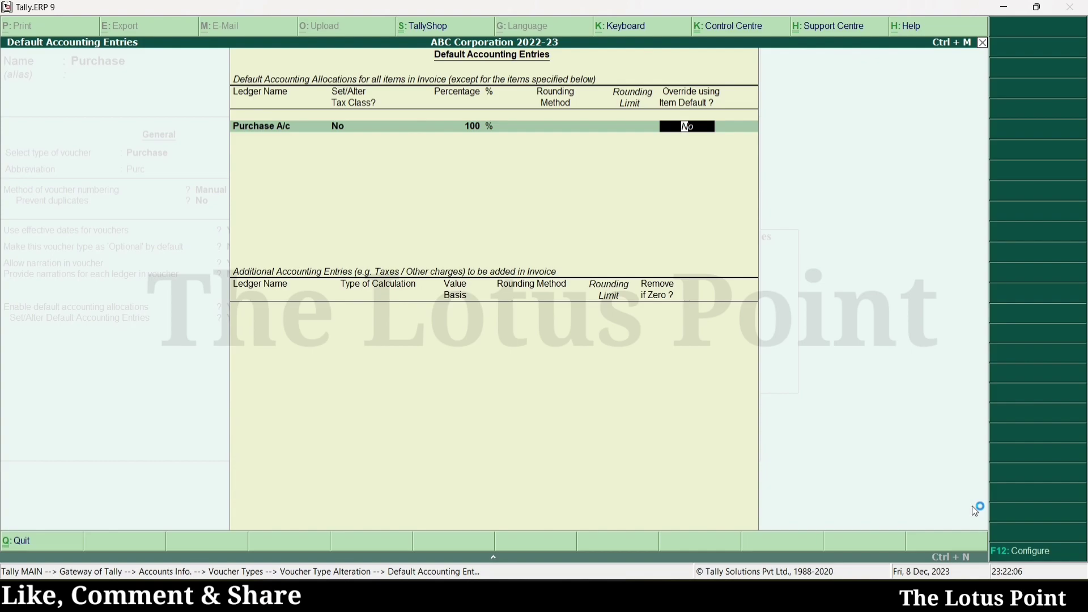
key(Return)
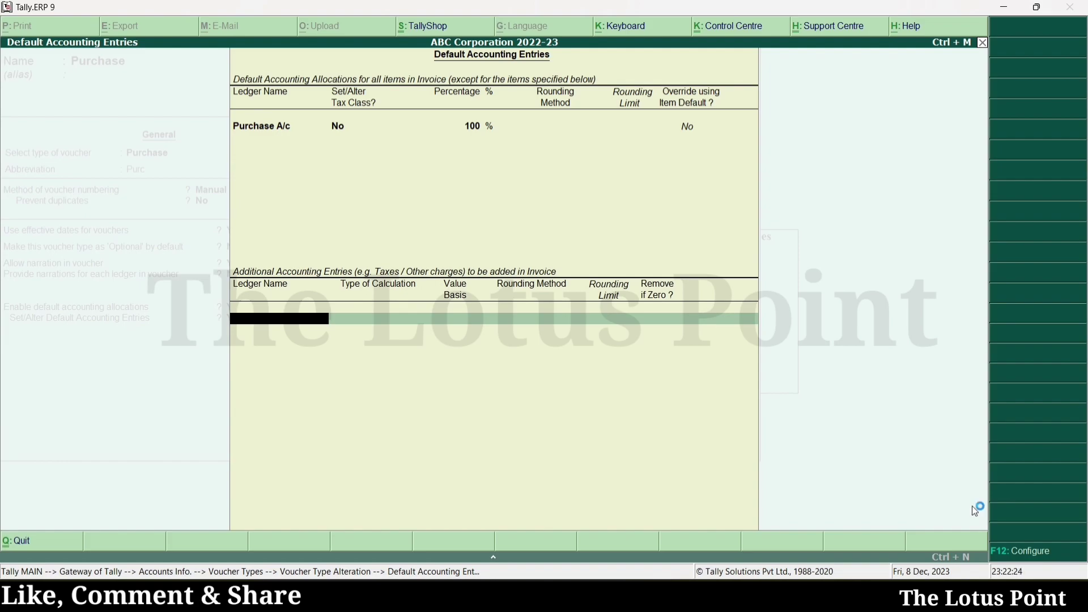
Step: Add Purchase A/c as an additional accounting entry calculated As User Defined Value, with Remove if Zero set to Yes
key(Down)
key(Down)
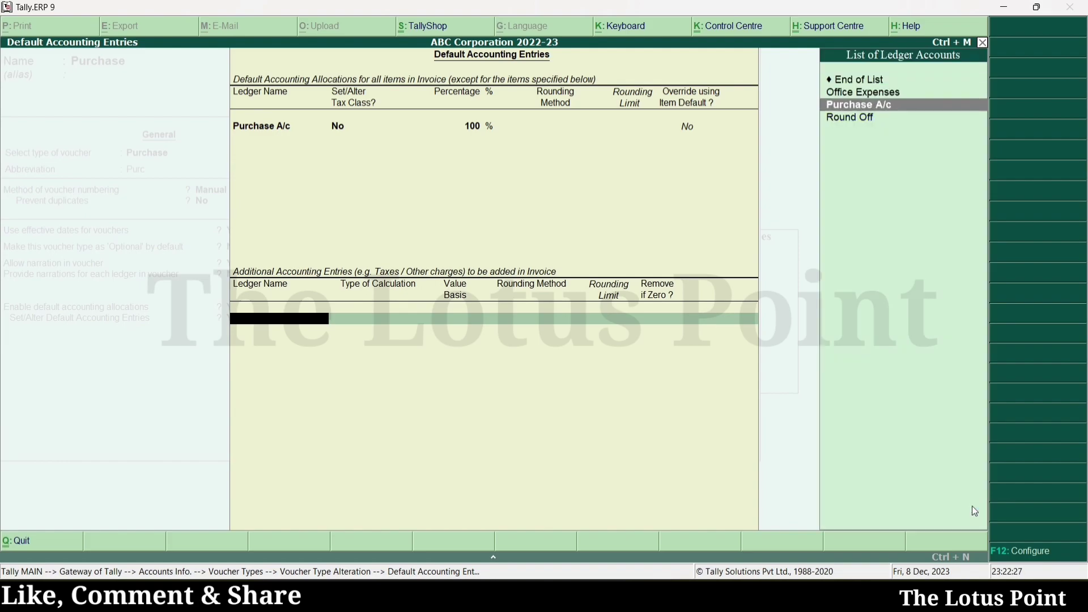
key(Return)
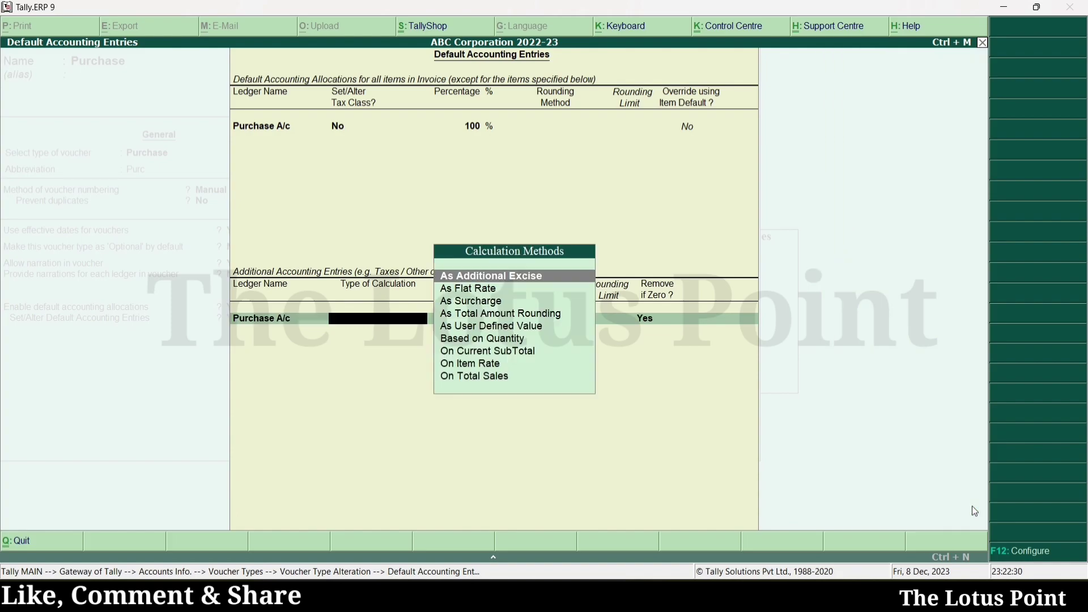
key(Down)
key(Down)
key(Down)
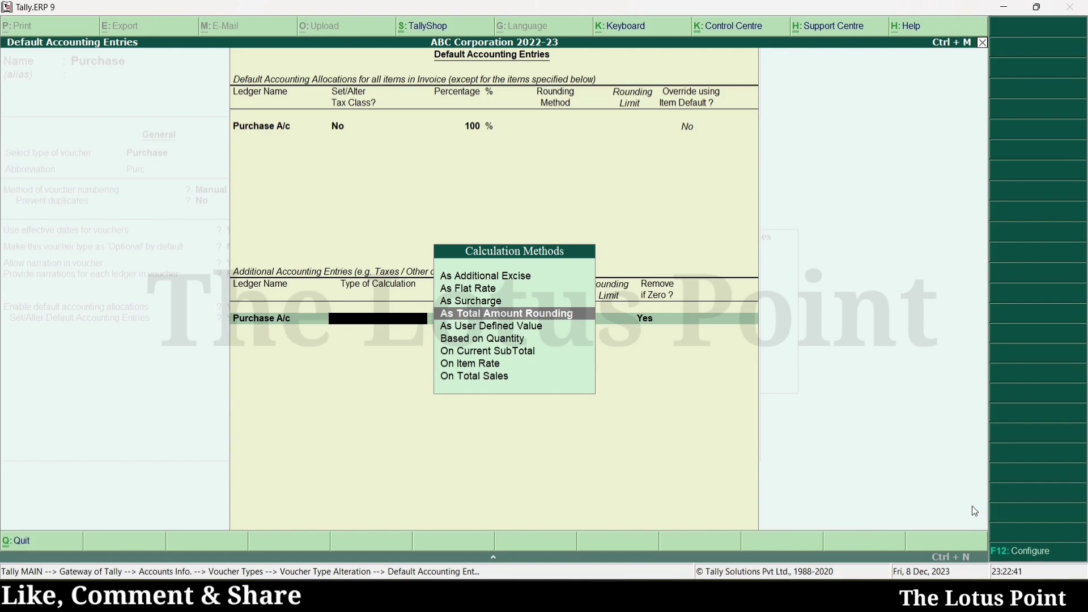
key(Down)
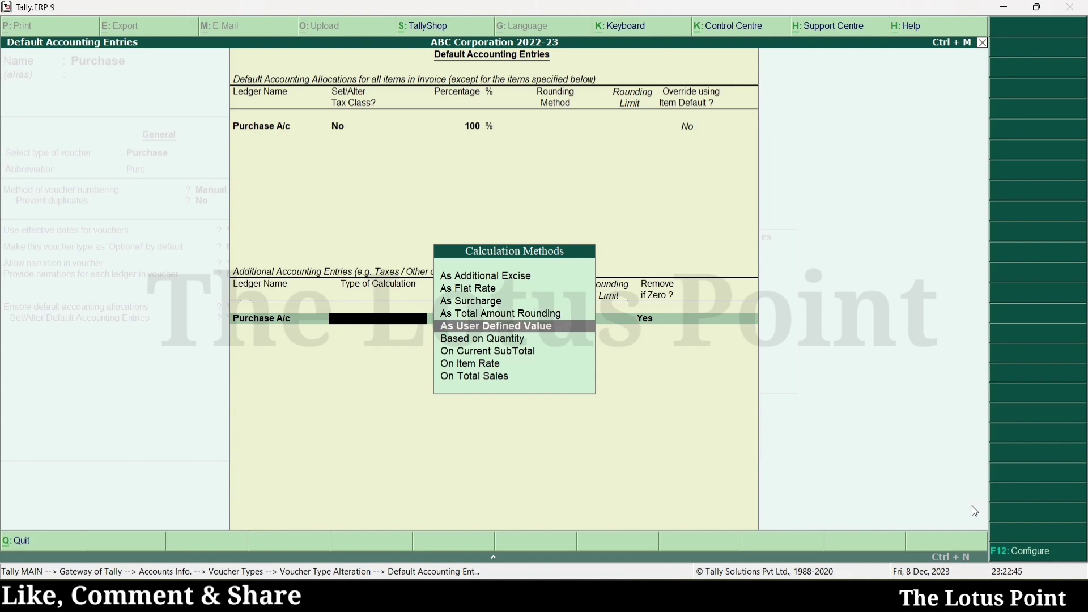
key(Return)
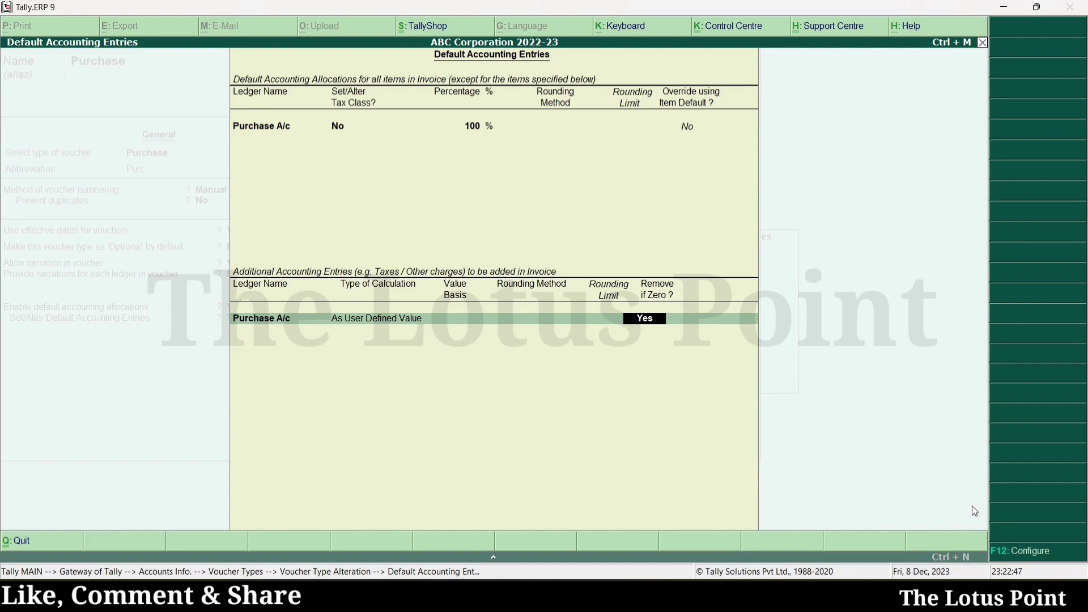
key(Return)
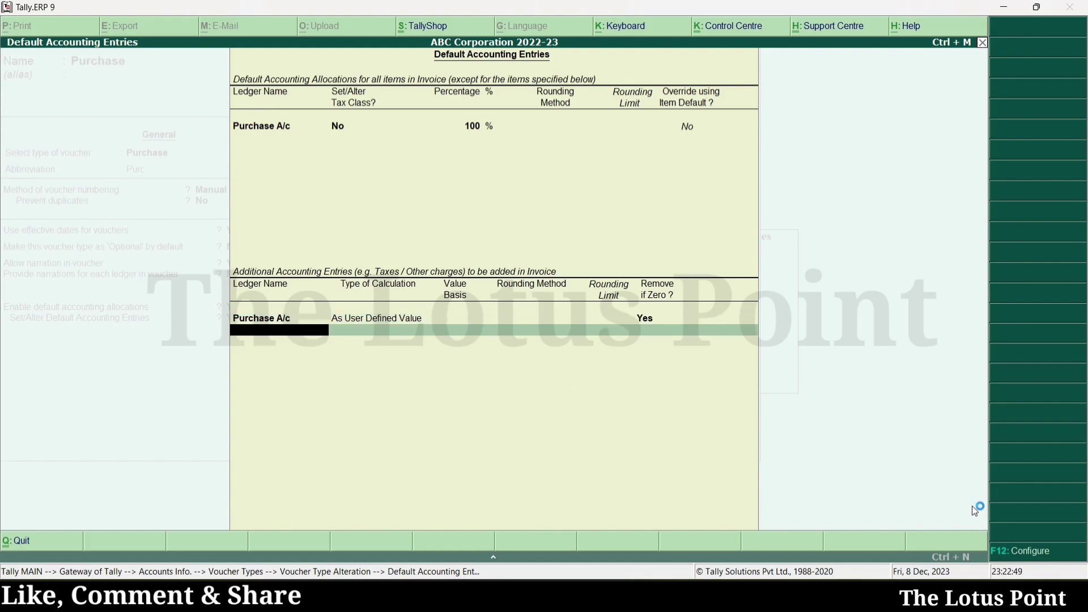
Step: Add the Round Off ledger as a second additional accounting entry, calculated As Total Amount Rounding
text(Rou)
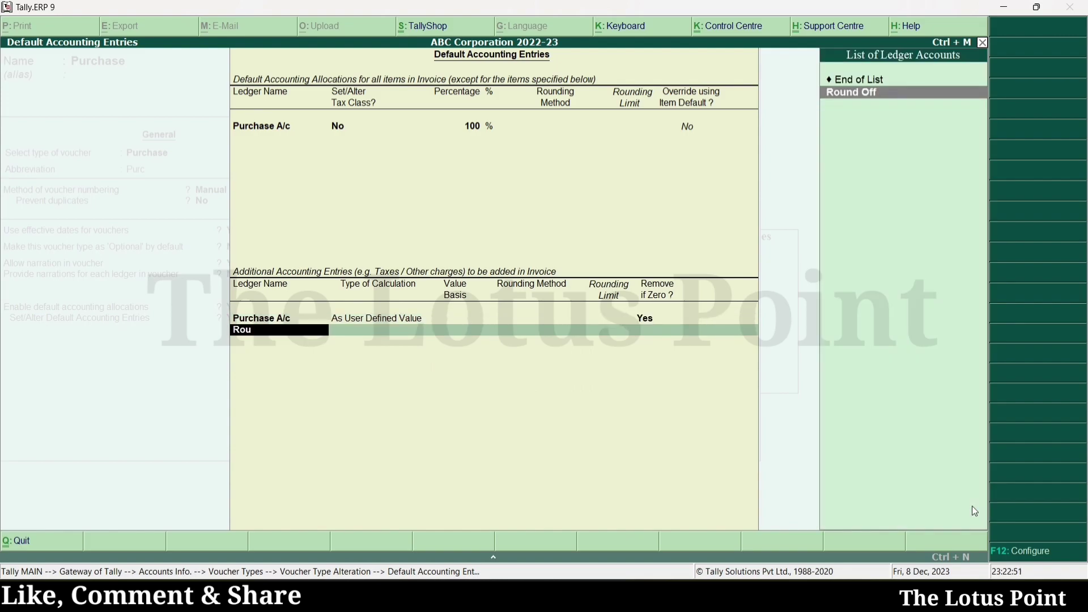
key(Return)
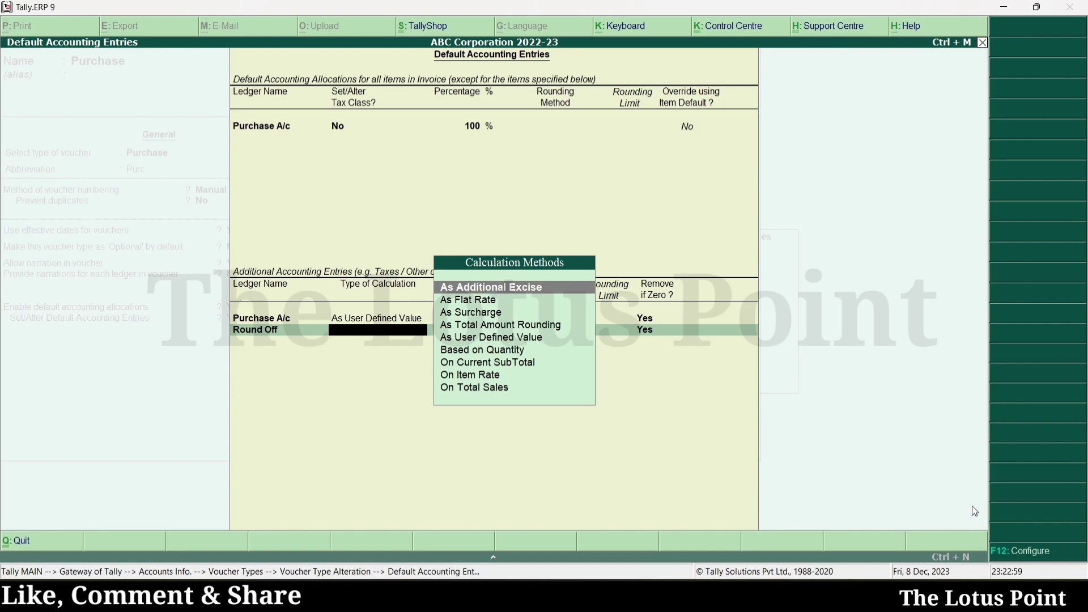
key(Down)
key(Down)
key(Down)
key(Return)
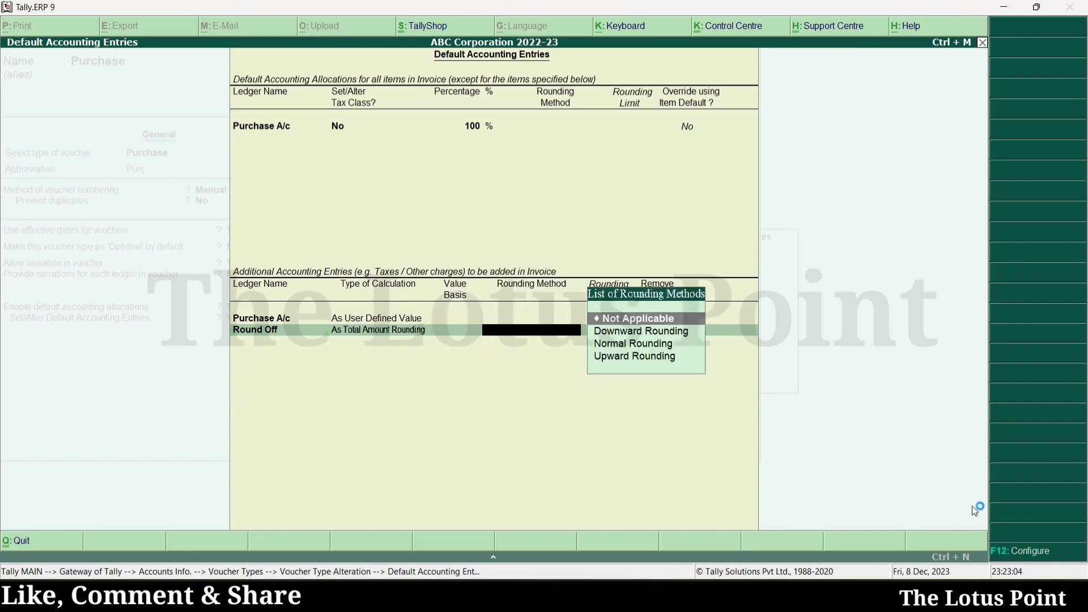
Step: Set the Round Off entry to Normal Rounding with Remove if Zero at Yes, and save the Purchase voucher type
key(Down)
key(Down)
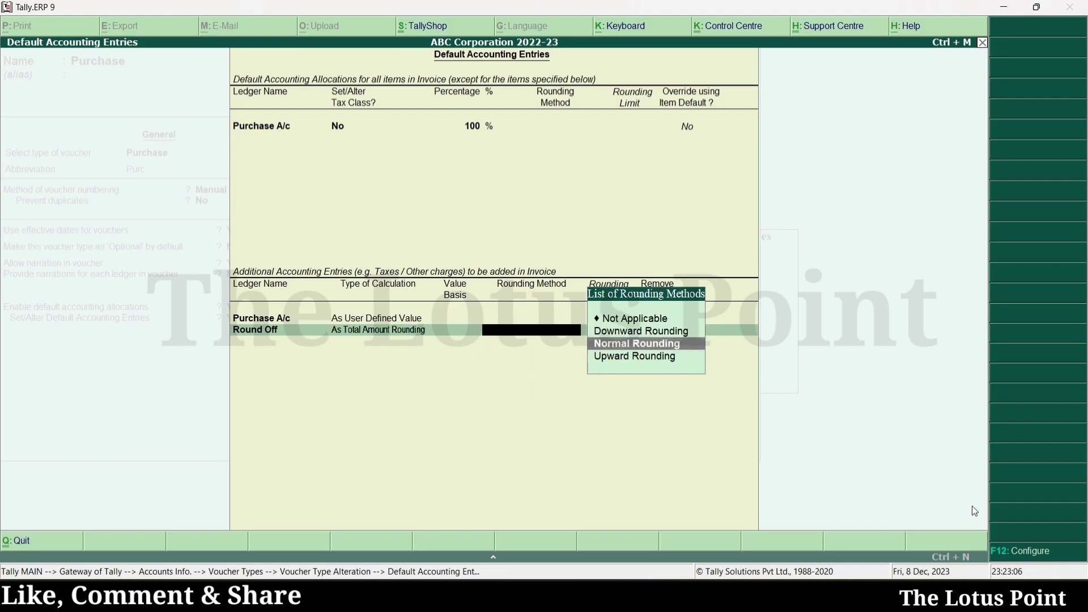
key(Return)
key(Return)
key(Return)
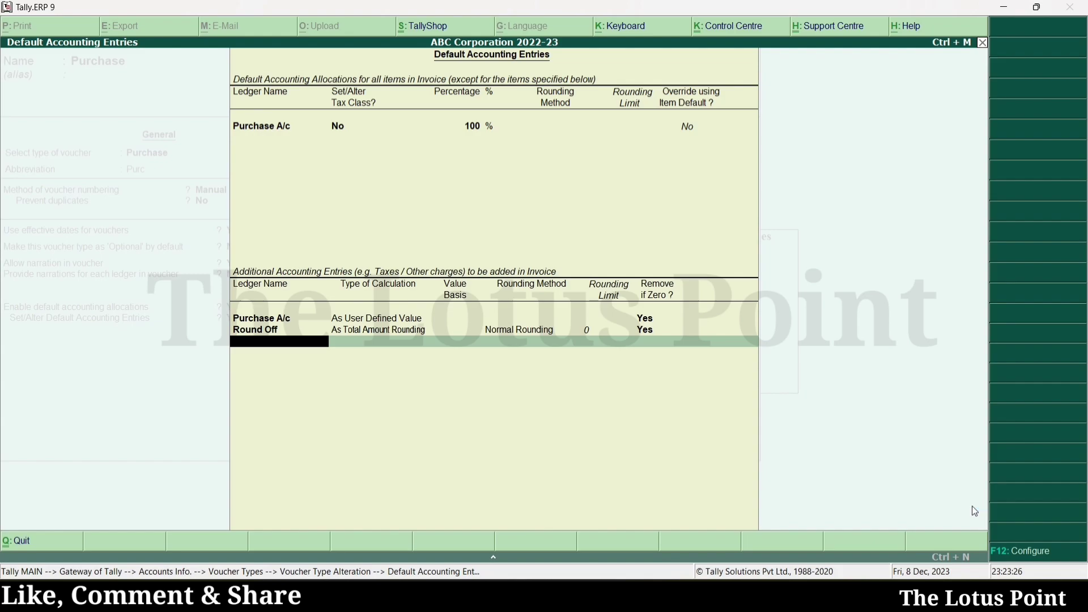
key(Return)
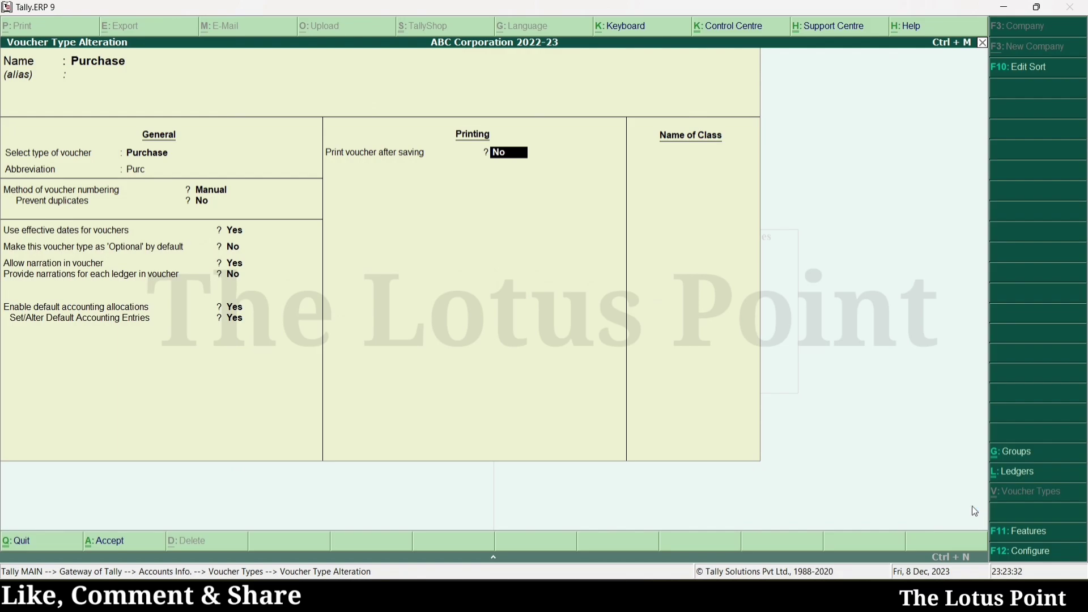
key(ctrl+a)
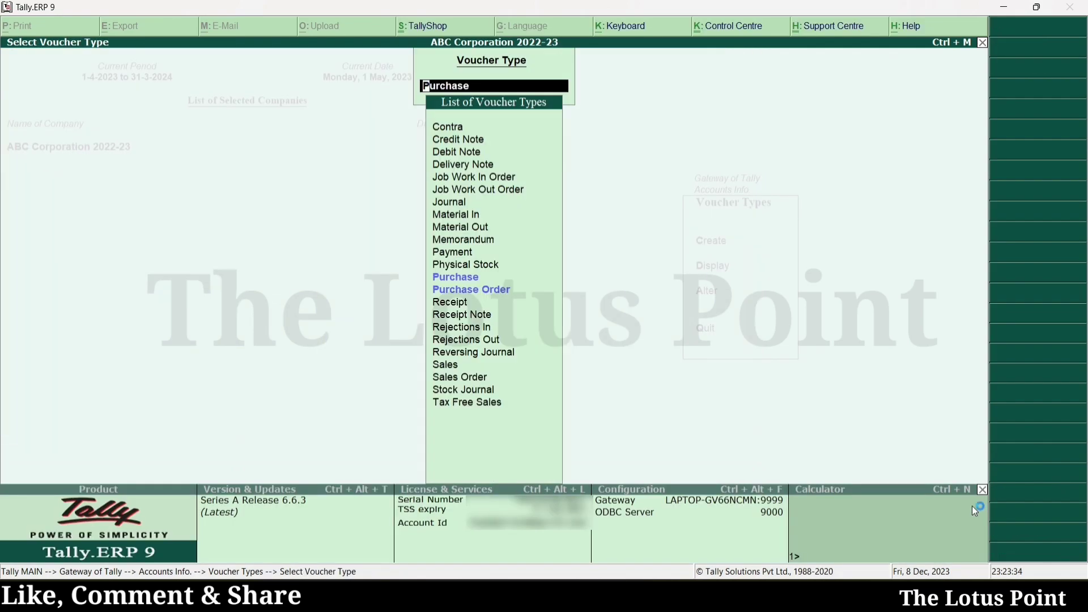
Step: Start a purchase voucher with supplier invoice number 121 dated 1-May-2023 and party account A - Crs
key(Return)
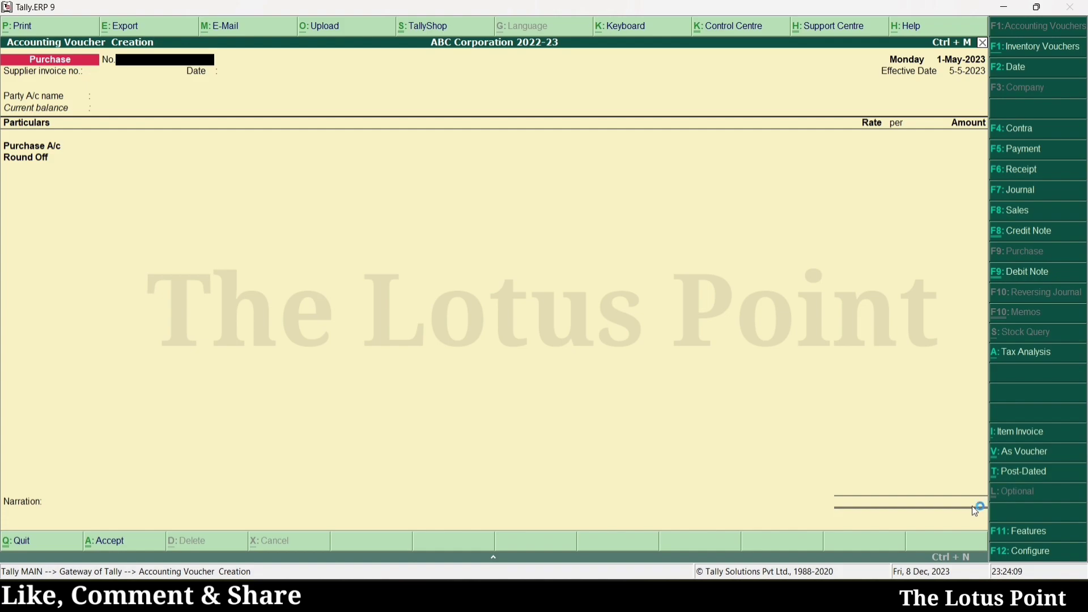
key(Return)
key(Return)
key(BackSpace)
text(121)
key(Return)
key(Return)
text(A)
key(Down)
key(Return)
Step: Enter 2000 as the Purchase A/c amount in the A - Crs voucher
key(Return)
key(Return)
key(Return)
text(2000)
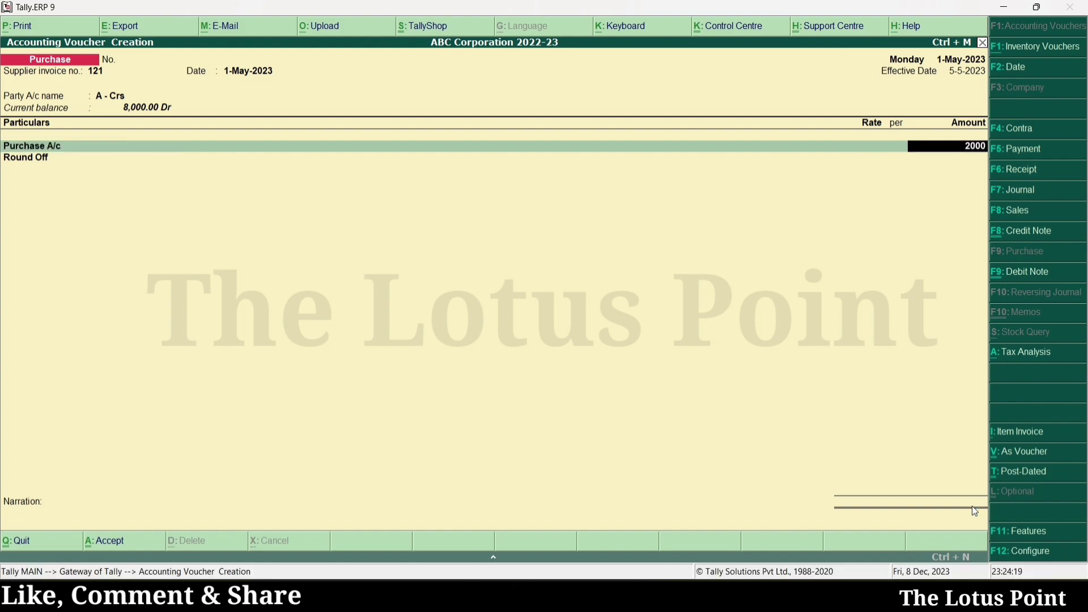
key(Return)
key(Return)
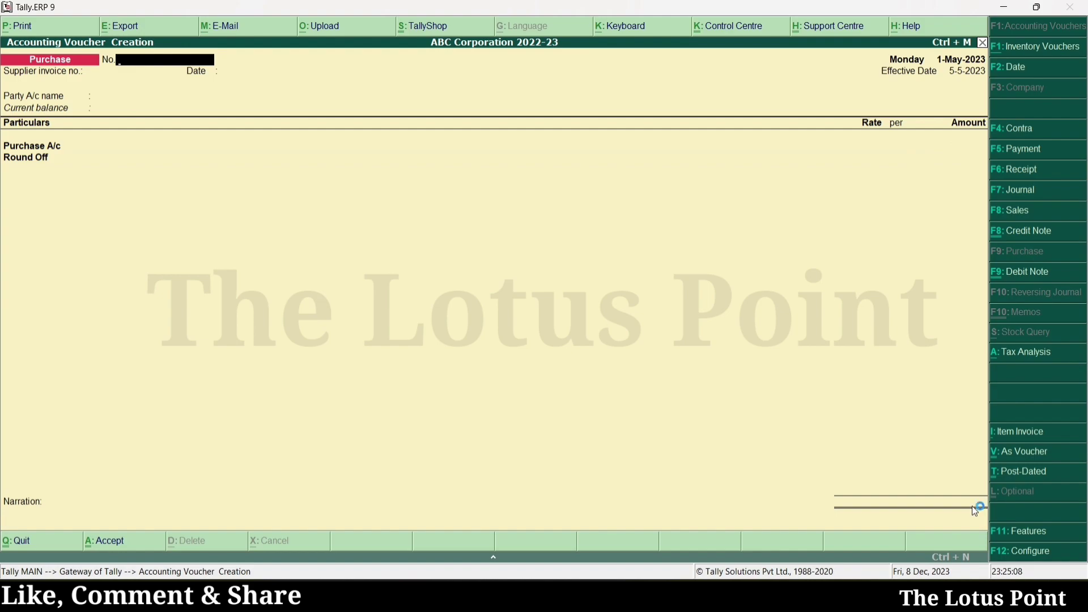
Step: Start a purchase voucher with supplier invoice number 1212 dated 1-May-2023 and party account C - Crs
key(Return)
text(1212)
key(Return)
key(Return)
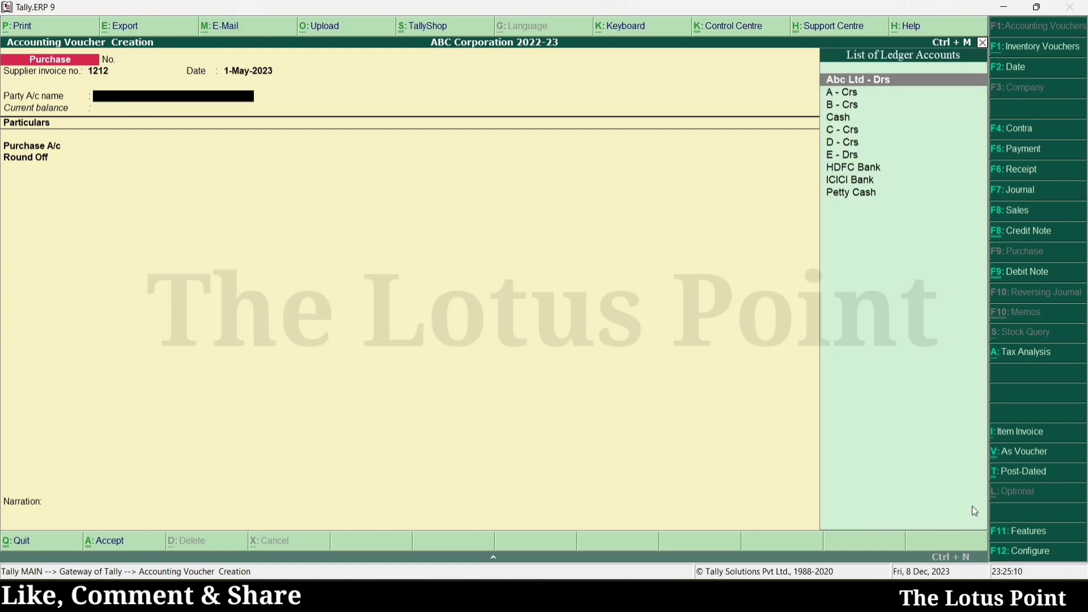
key(Down)
key(Down)
key(Down)
key(Down)
key(Return)
key(Return)
key(Return)
key(Return)
key(Return)
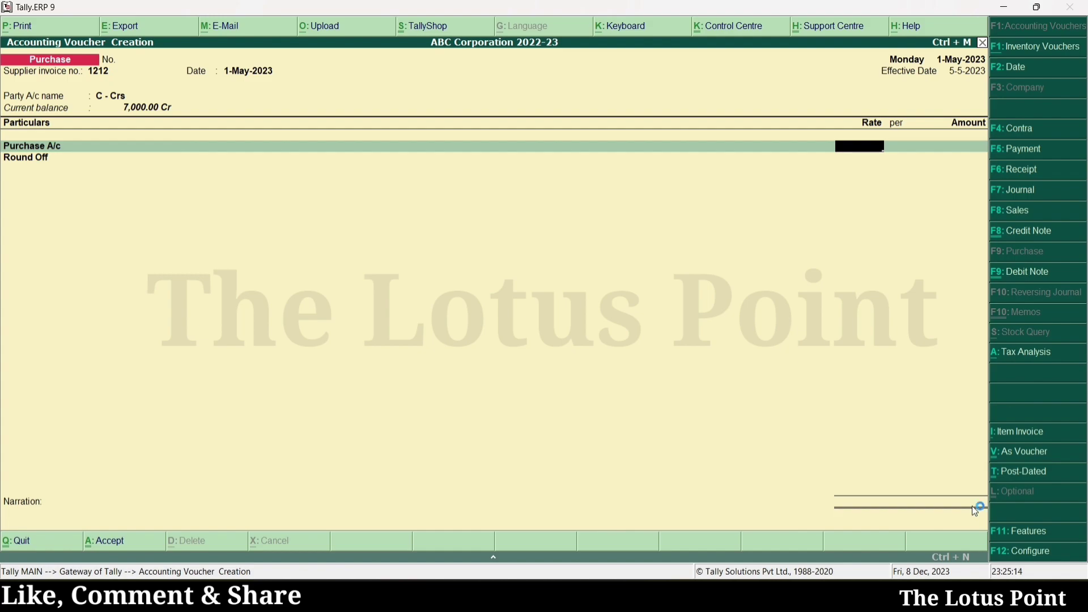
Step: Enter 15000.25 as the Purchase A/c amount in the C - Crs voucher, and save the voucher with its automatic round-off
key(Return)
text(15000)
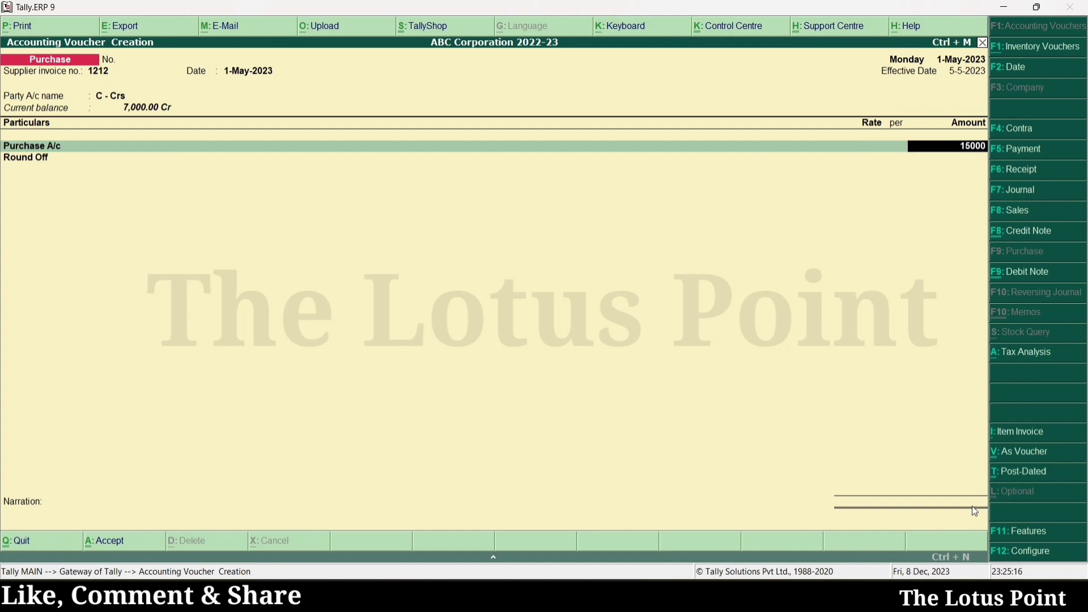
text(.25)
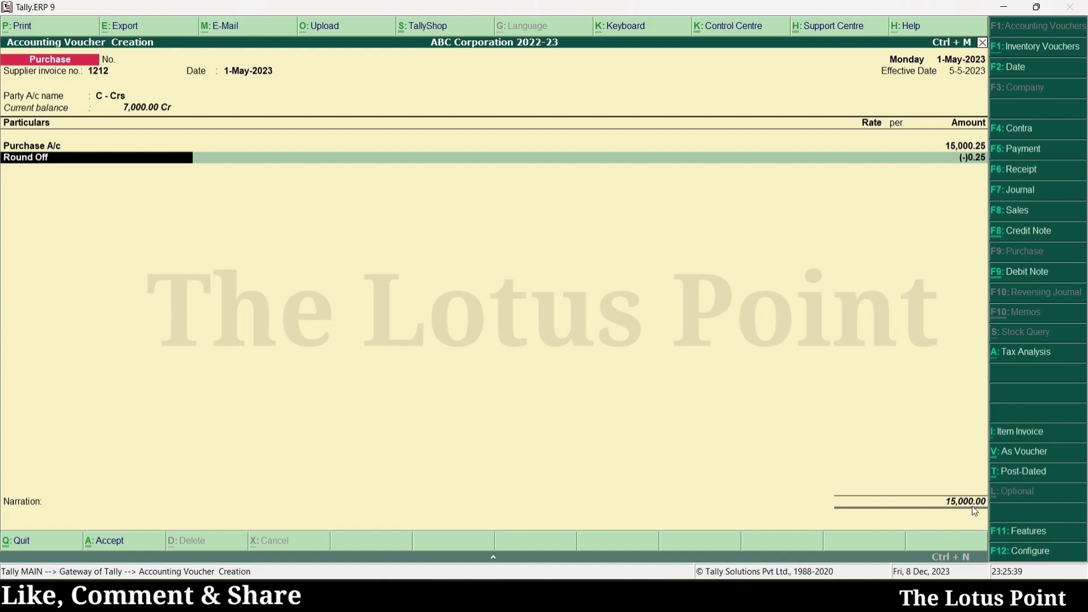
key(ctrl+a)
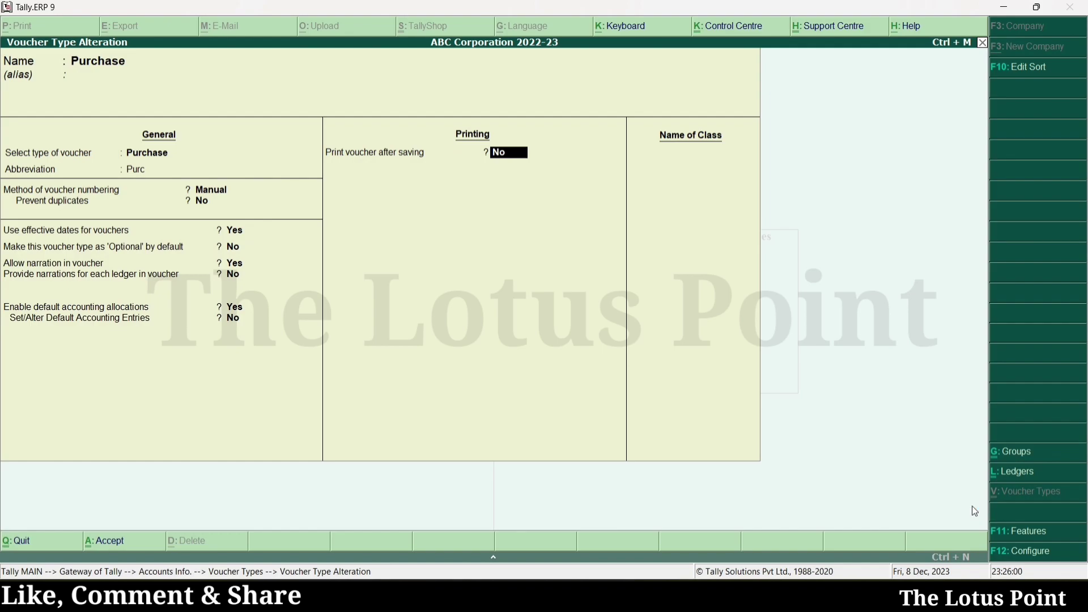
Step: Try Print voucher after saving at Yes in the Purchase voucher type, and return the option to No
key(y)
key(ctrl+a)
key(n)
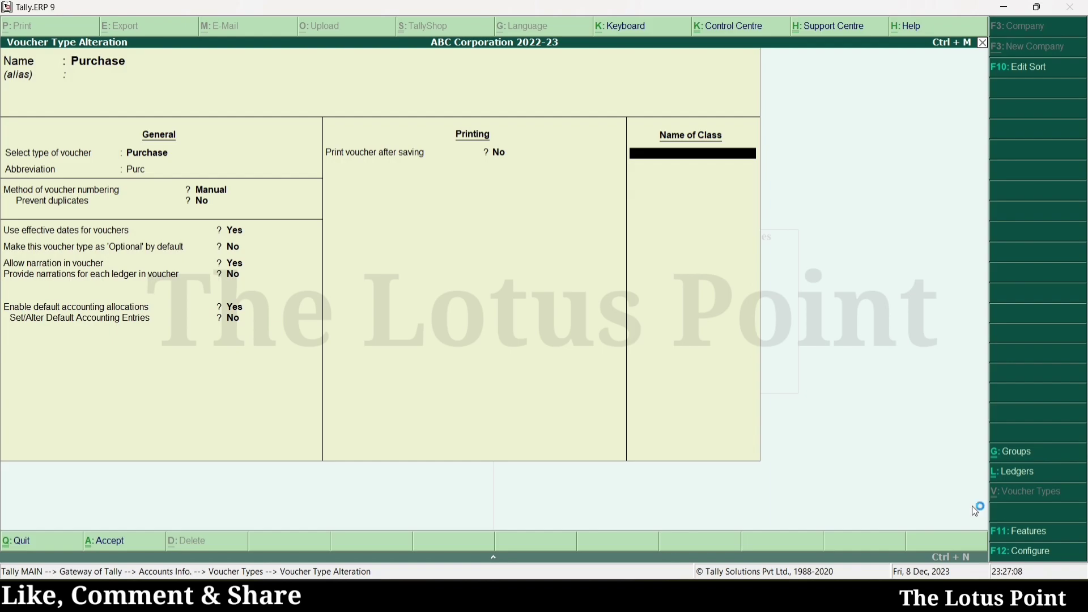
Step: Create an I Phone class for the Purchase voucher type without group restrictions, allocating all items 100% to Purchase A/c
text(I Phone)
key(Return)
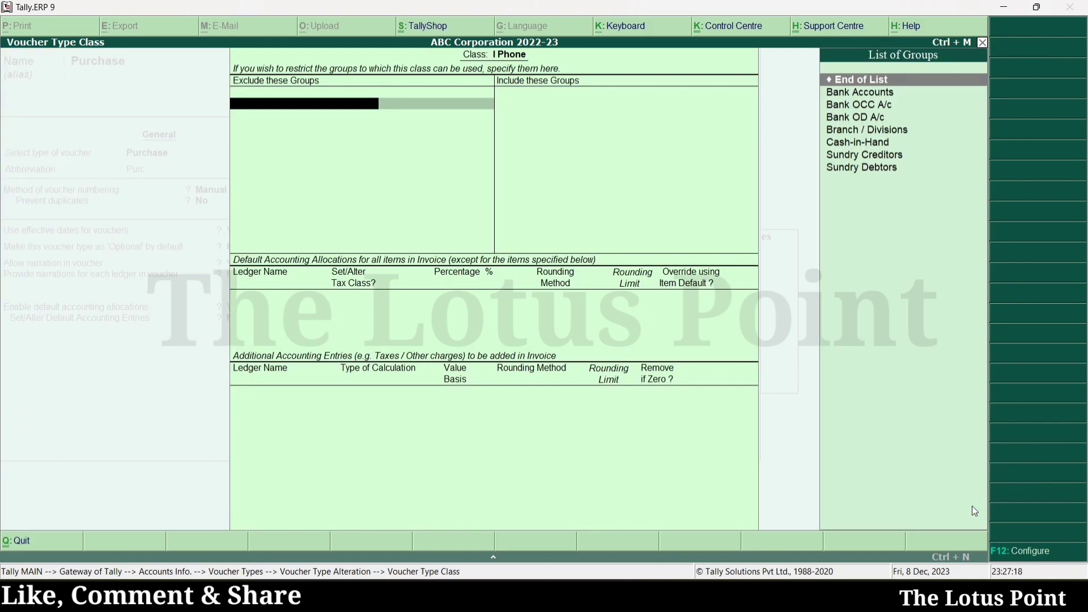
key(Return)
key(Return)
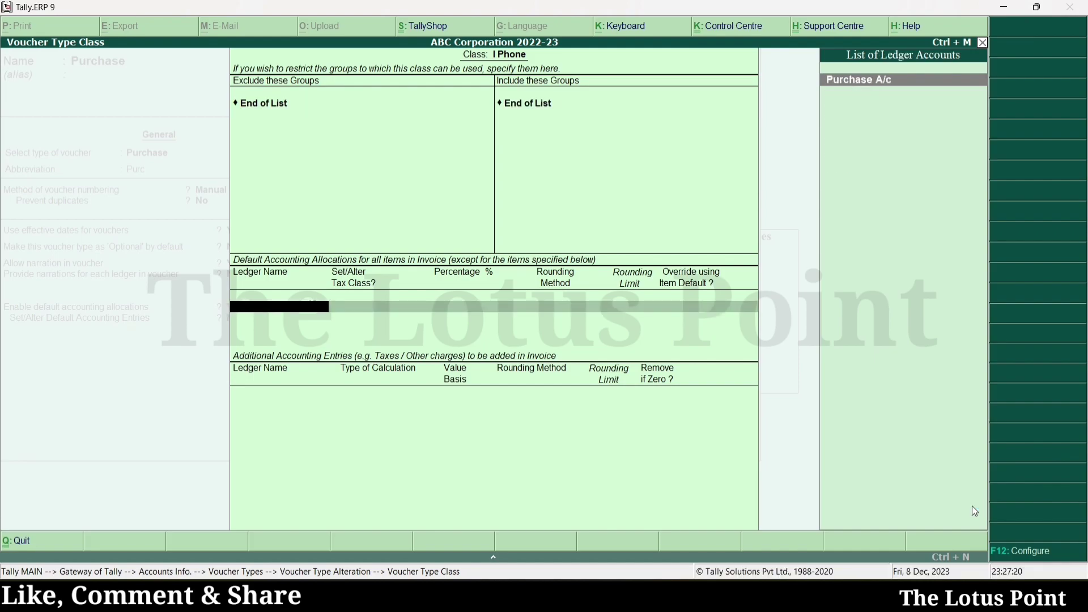
key(Return)
key(Return)
key(Return)
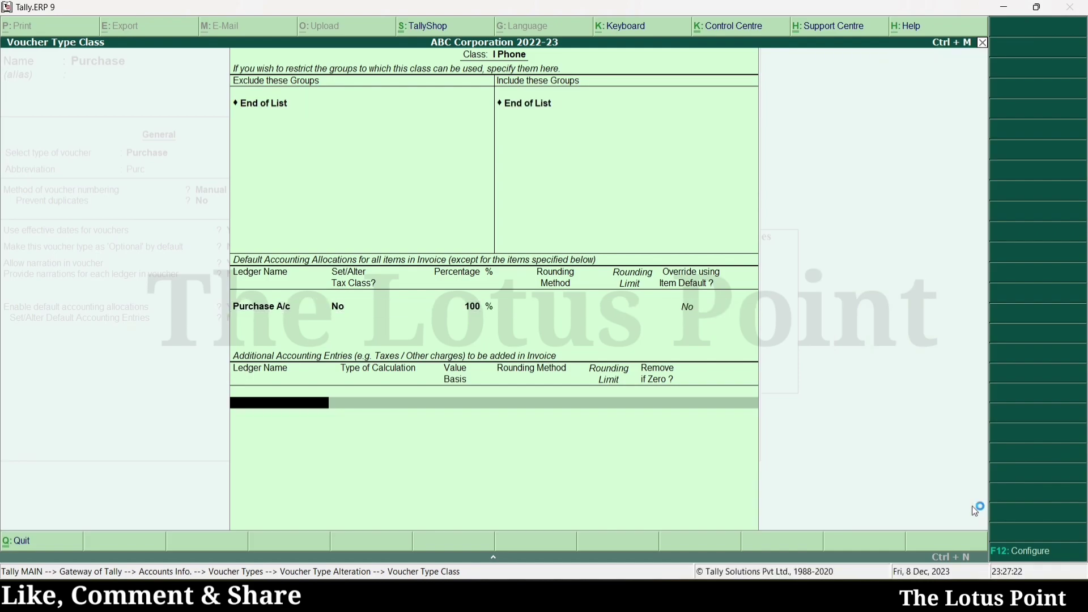
Step: Add Purchase A/c as an additional accounting entry of the I Phone class, calculated As Flat Rate with value basis 25500
text(pur)
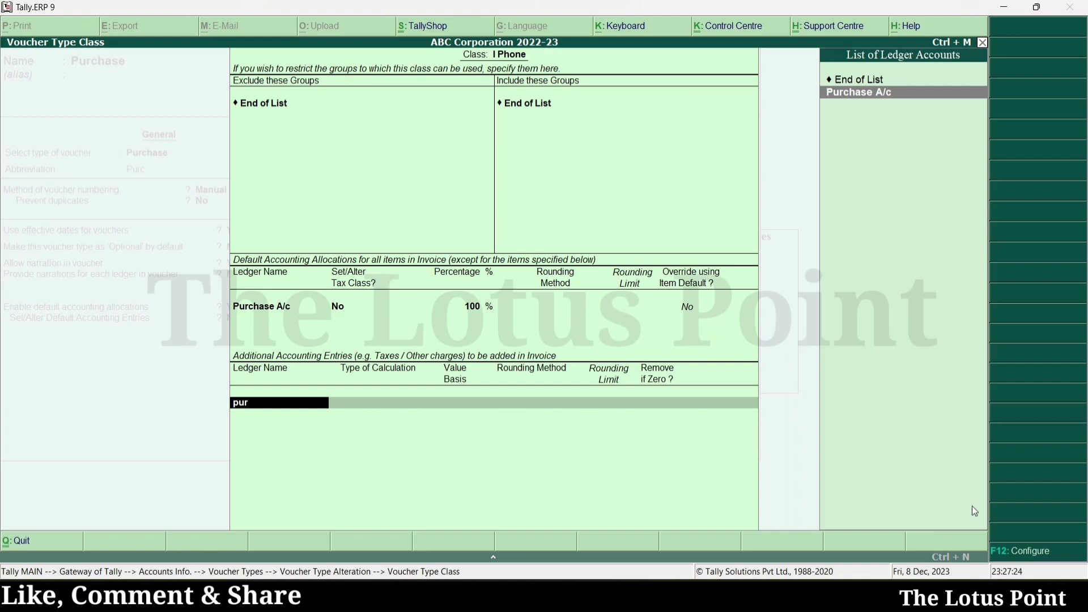
key(Return)
key(Down)
key(Down)
key(Up)
key(Return)
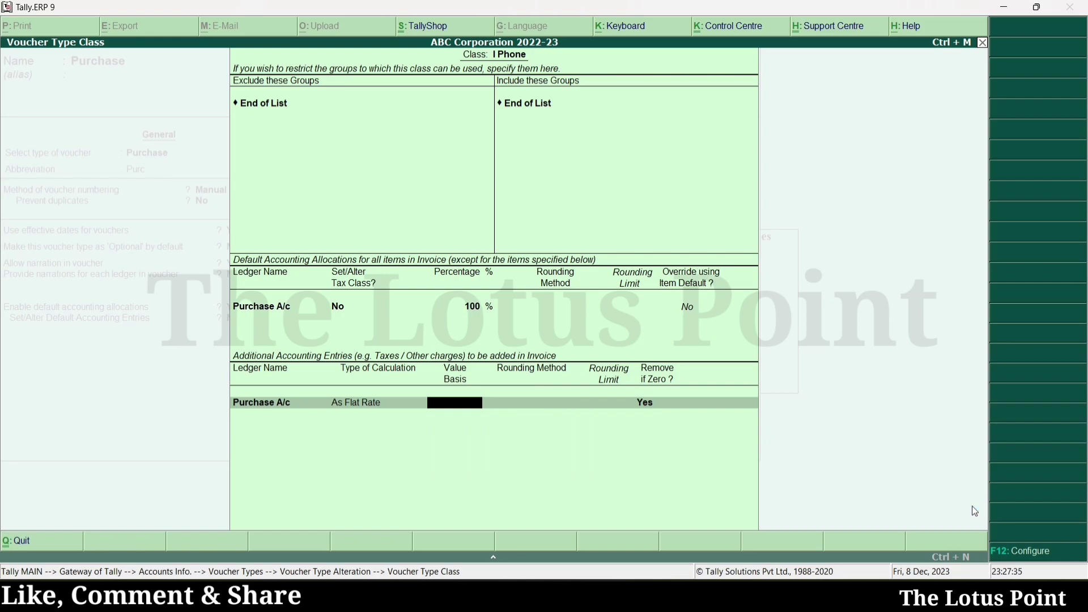
key(BackSpace)
key(Return)
text(25500)
key(Return)
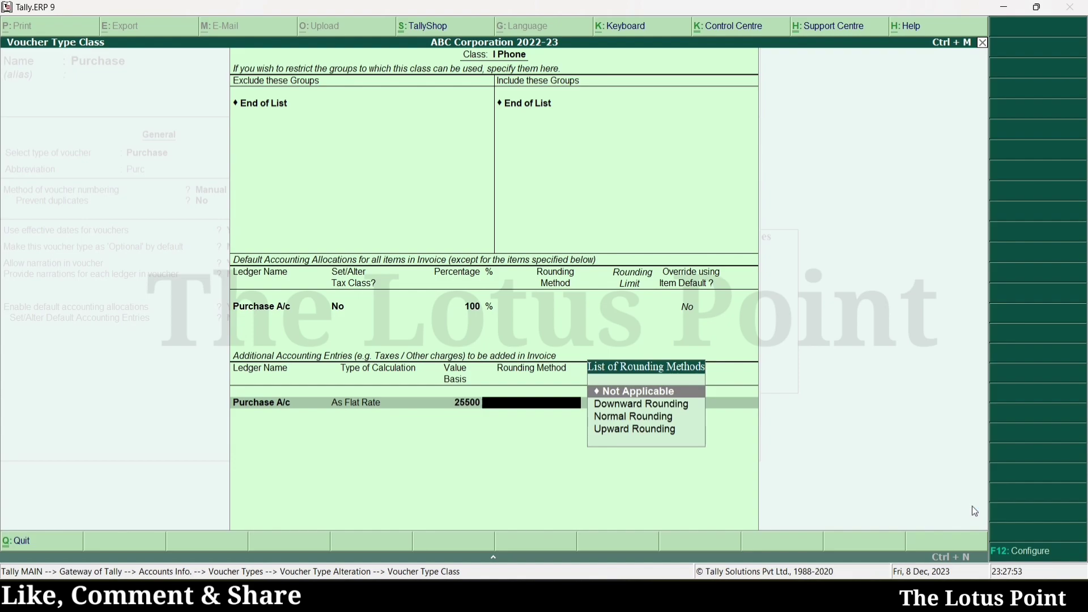
Step: Set the I Phone class's Purchase A/c entry to Normal Rounding with Remove if Zero at Yes, and finish the class
key(Down)
key(Down)
key(Return)
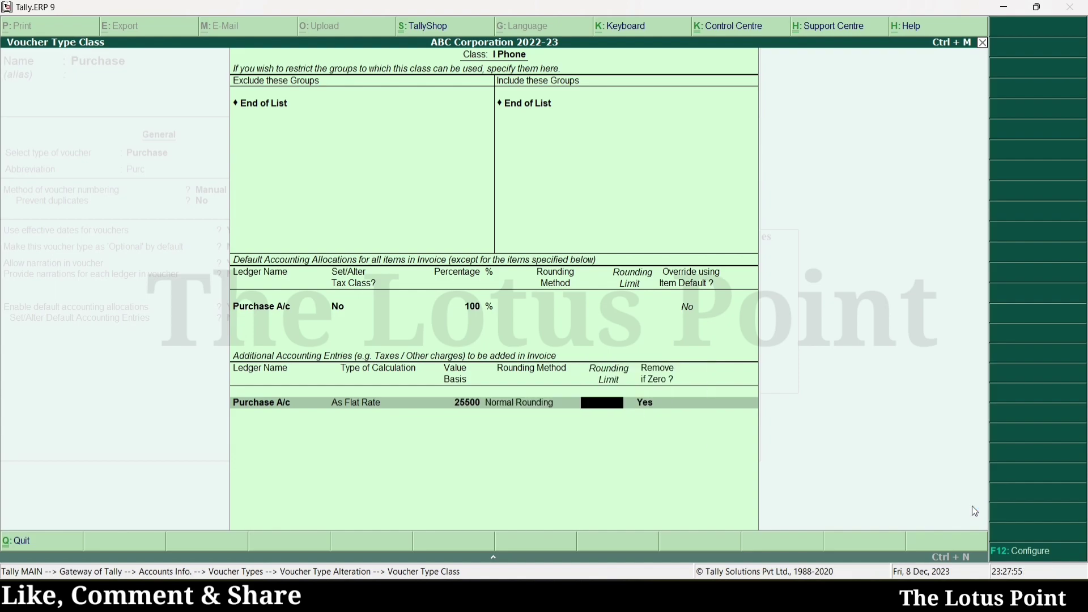
key(Return)
key(Return)
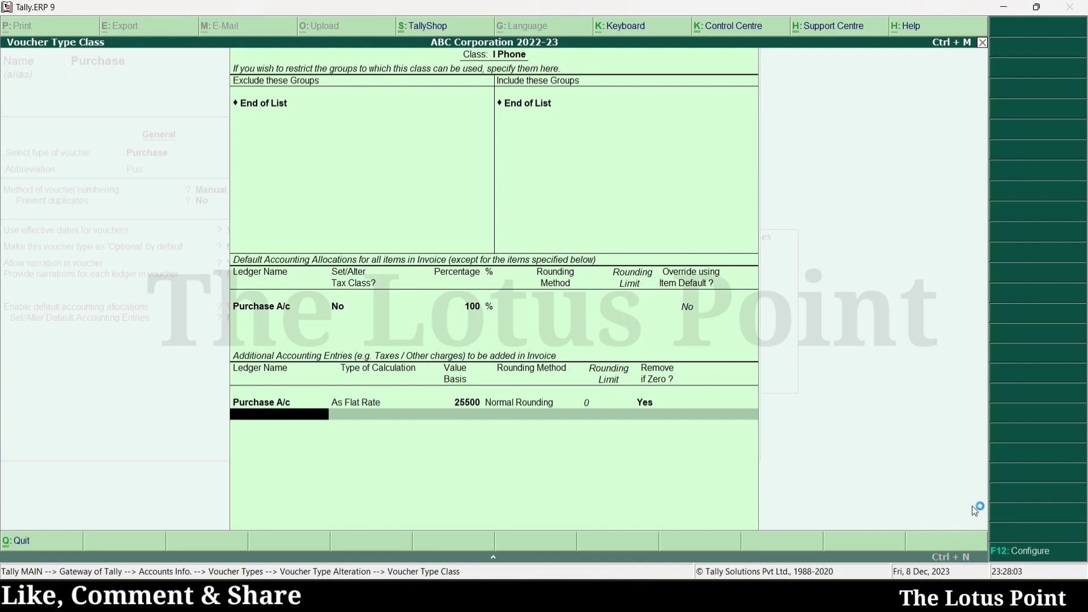
key(Return)
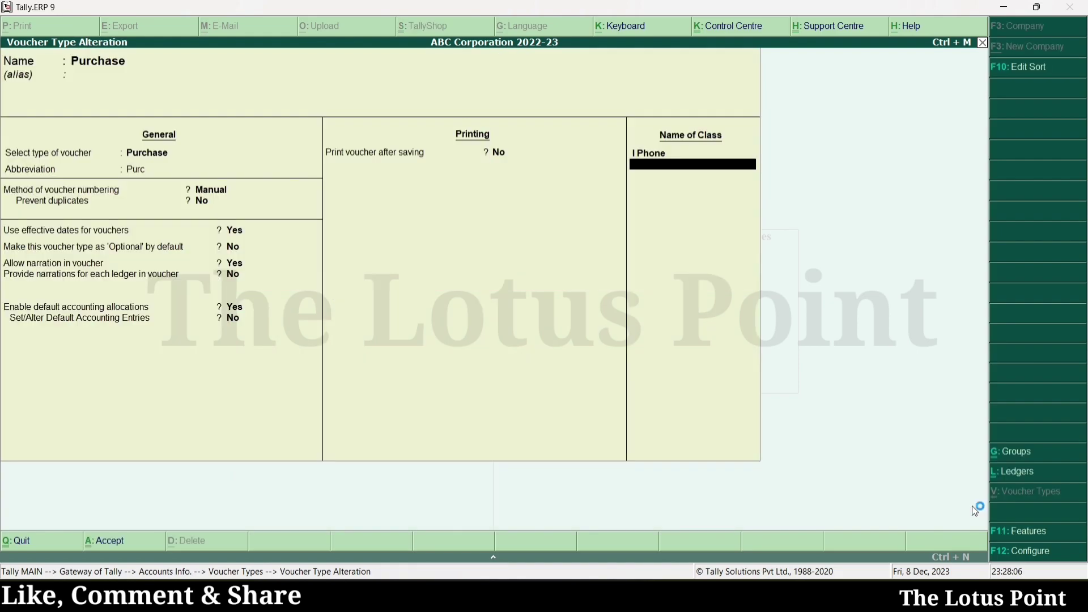
Step: Create a Samsung class for the Purchase voucher type without group restrictions, allocating all items 100% to Purchase A/c
text(Samsung)
key(Return)
key(Return)
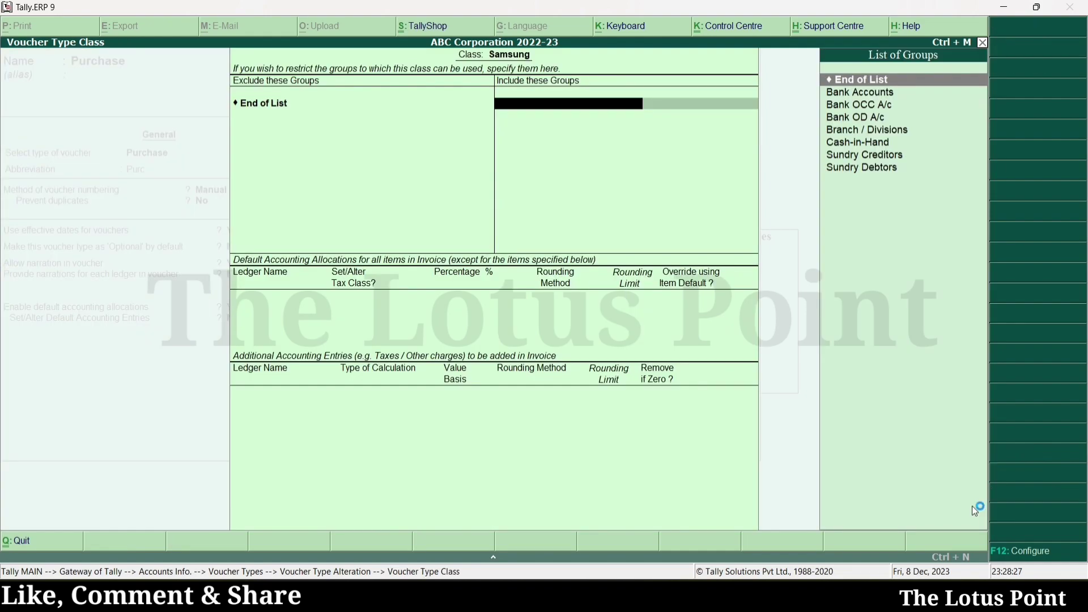
key(Return)
text(Pur)
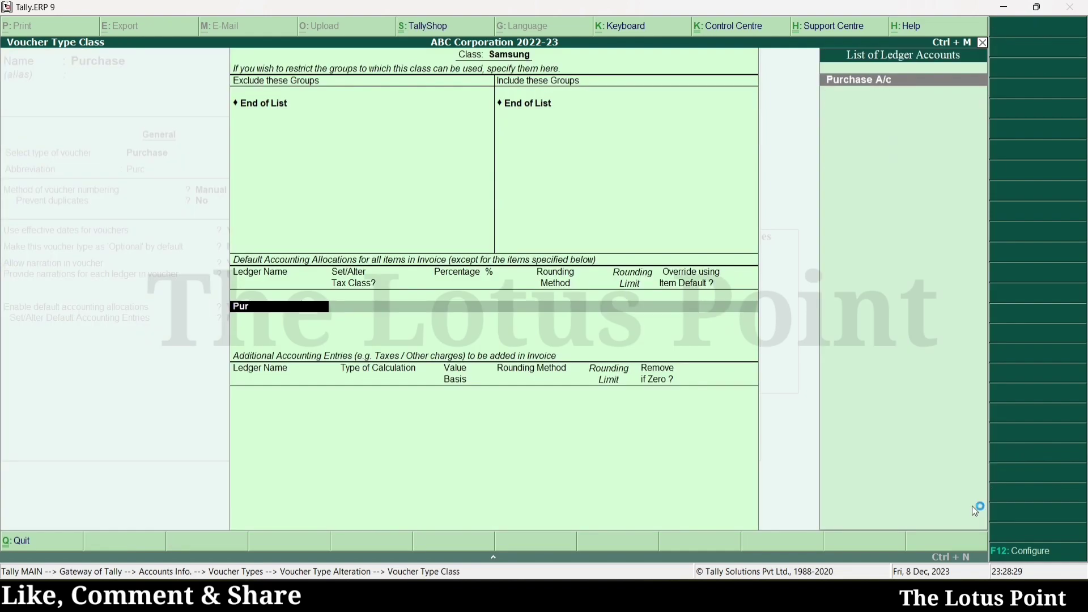
key(Return)
key(Return)
key(Return)
key(Return)
key(Return)
Step: Add Purchase A/c as an additional accounting entry of the Samsung class, calculated As User Defined Value
text(Pur)
key(Return)
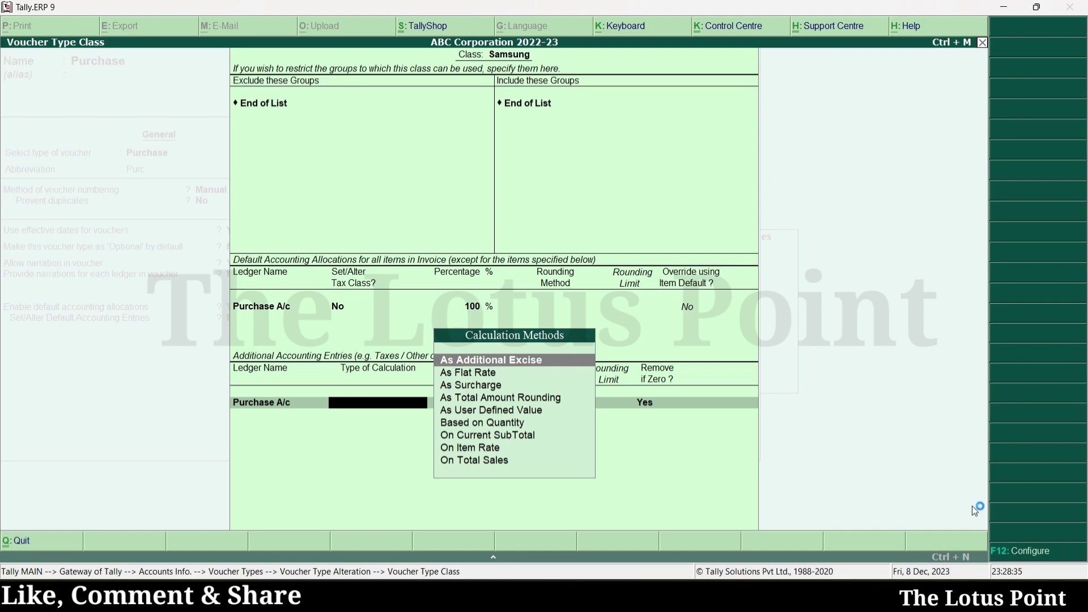
key(Down)
key(Down)
key(Down)
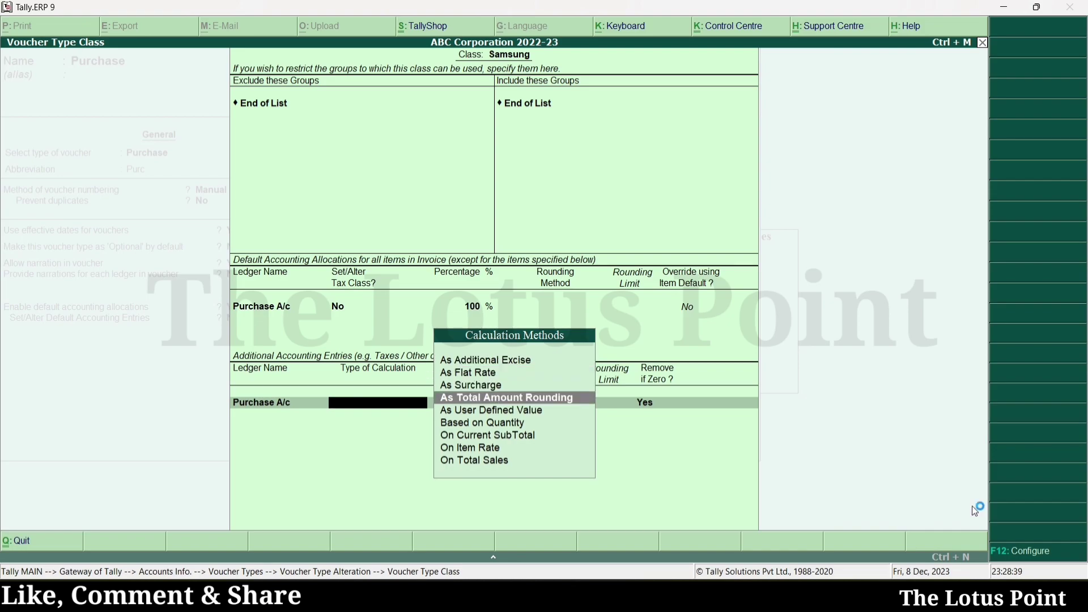
key(Down)
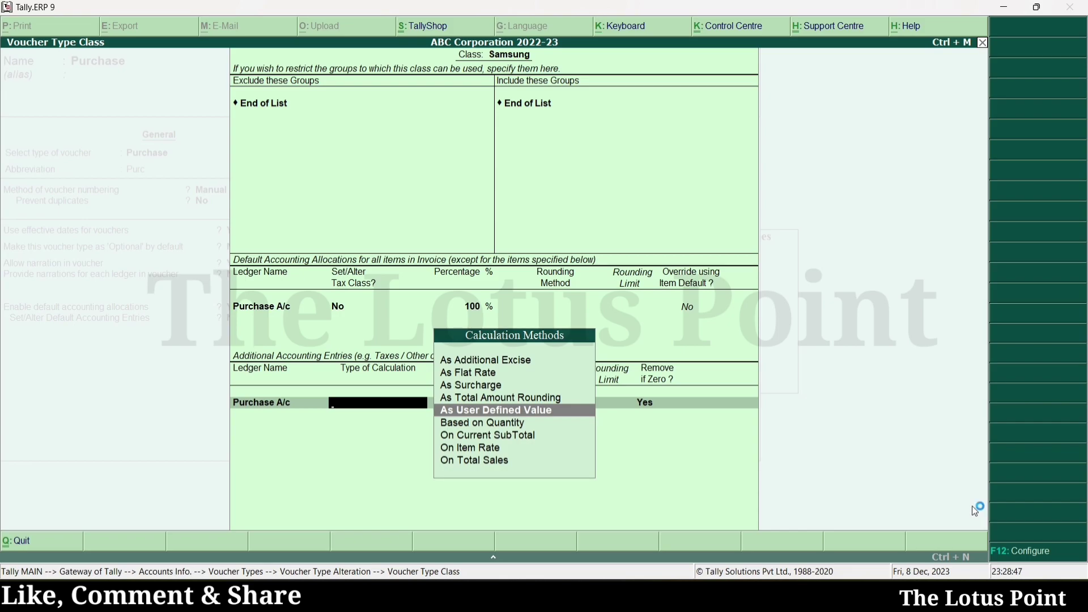
key(Return)
key(Return)
Step: Add Round Off to the Samsung class As Total Amount Rounding with rounding method Not Applicable, and save the class and voucher type
text(Roun)
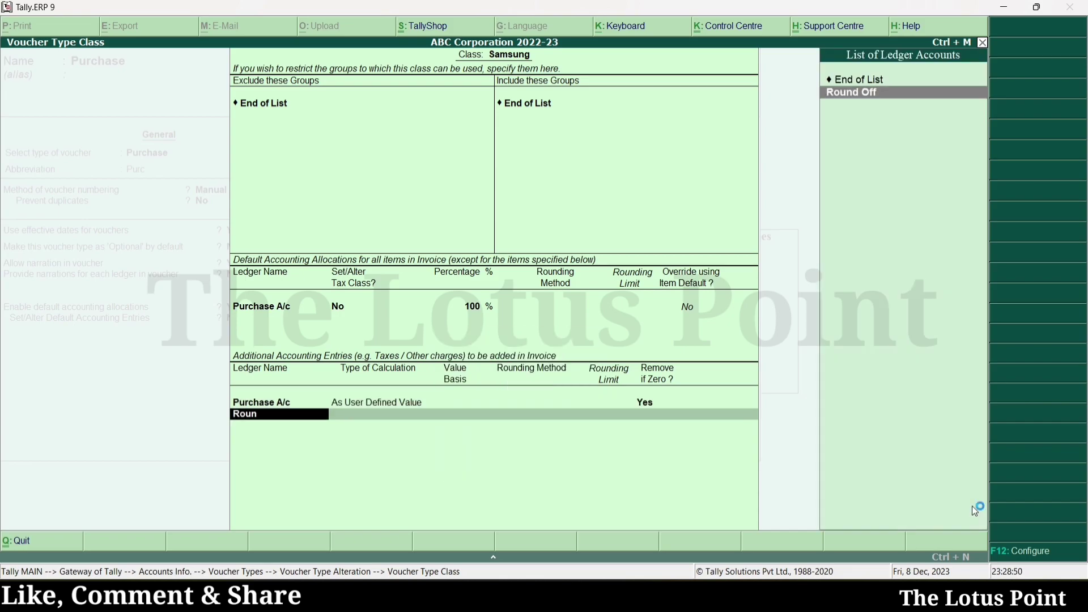
key(Return)
key(Down)
key(Down)
key(Down)
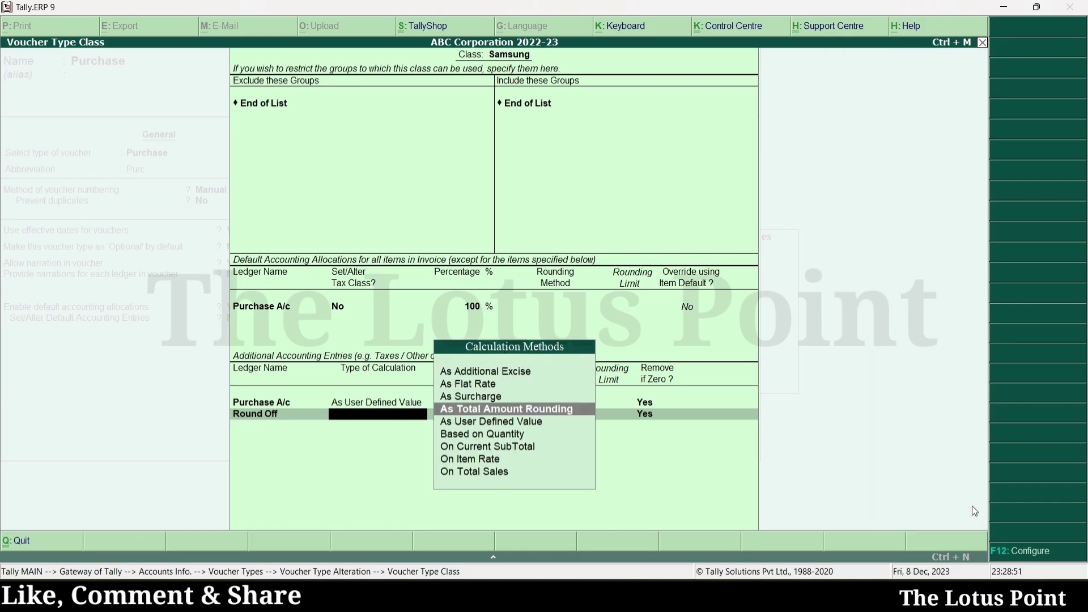
key(Return)
key(Return)
key(Return)
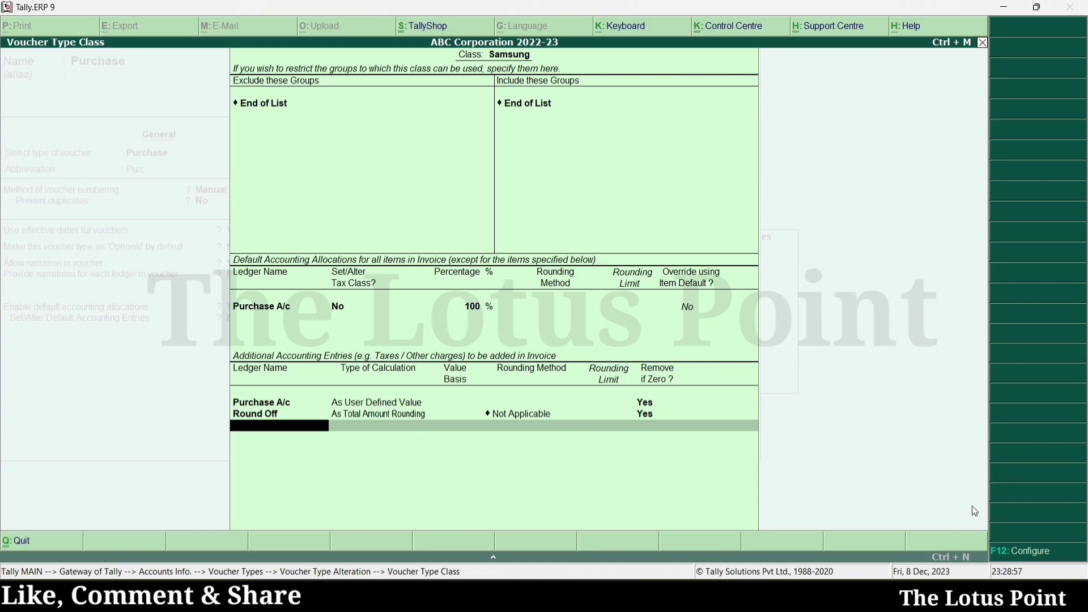
key(ctrl+a)
key(ctrl+a)
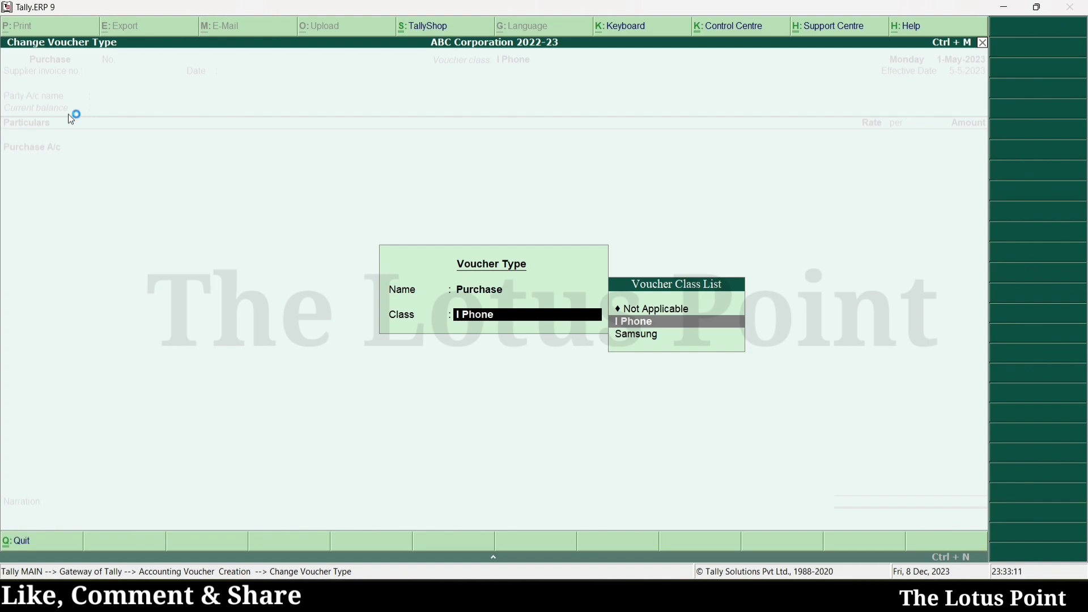
Step: Open a purchase voucher using the I Phone voucher class
key(Down)
key(Up)
key(Up)
key(Down)
key(Down)
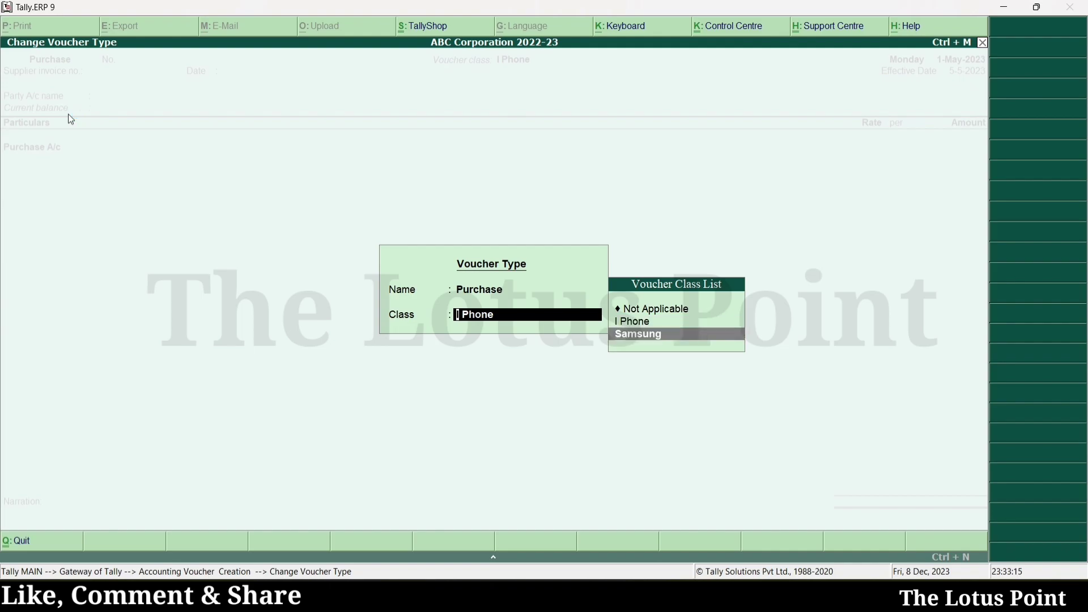
key(Up)
key(Return)
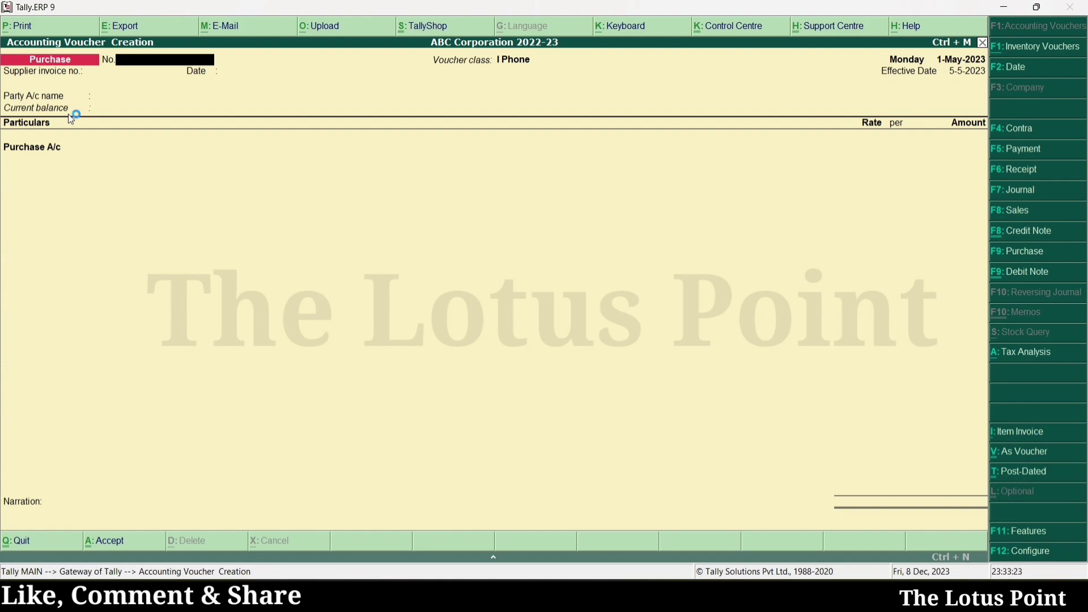
Step: Switch the purchase voucher to the Samsung voucher class
key(F9)
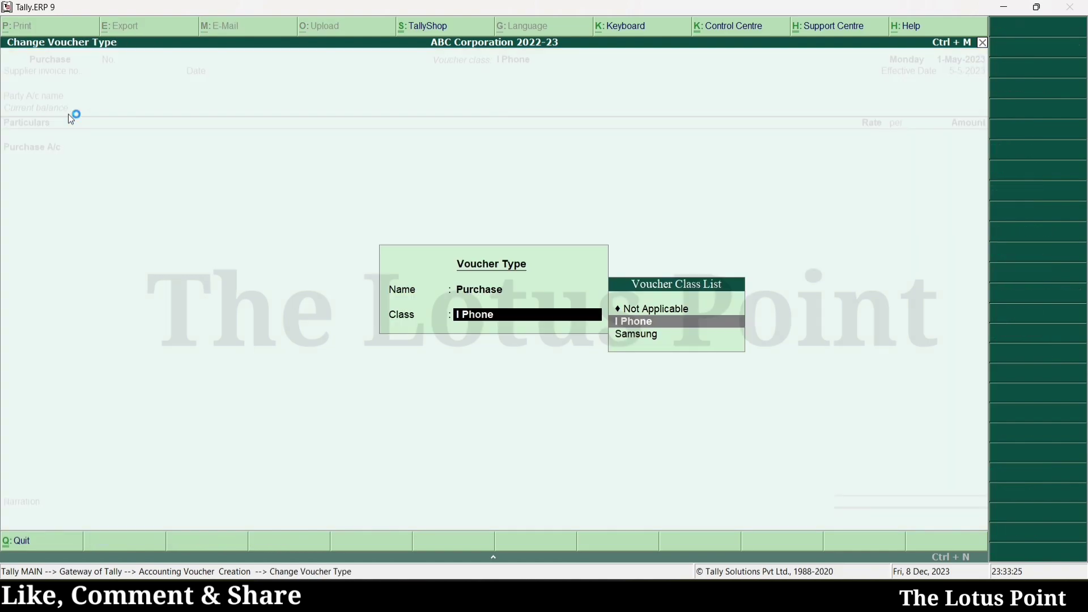
key(Down)
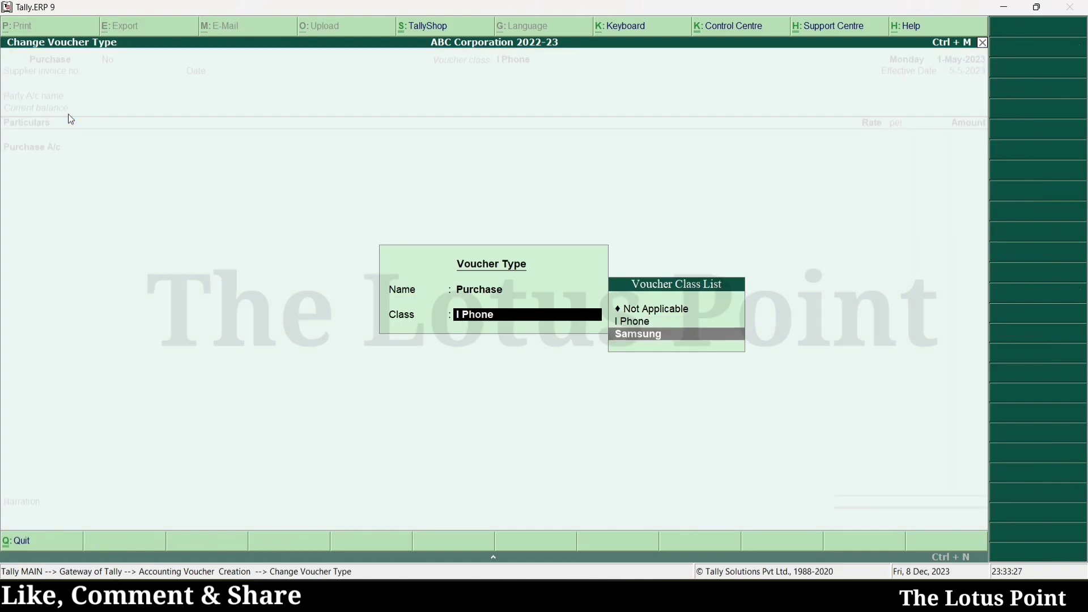
key(Return)
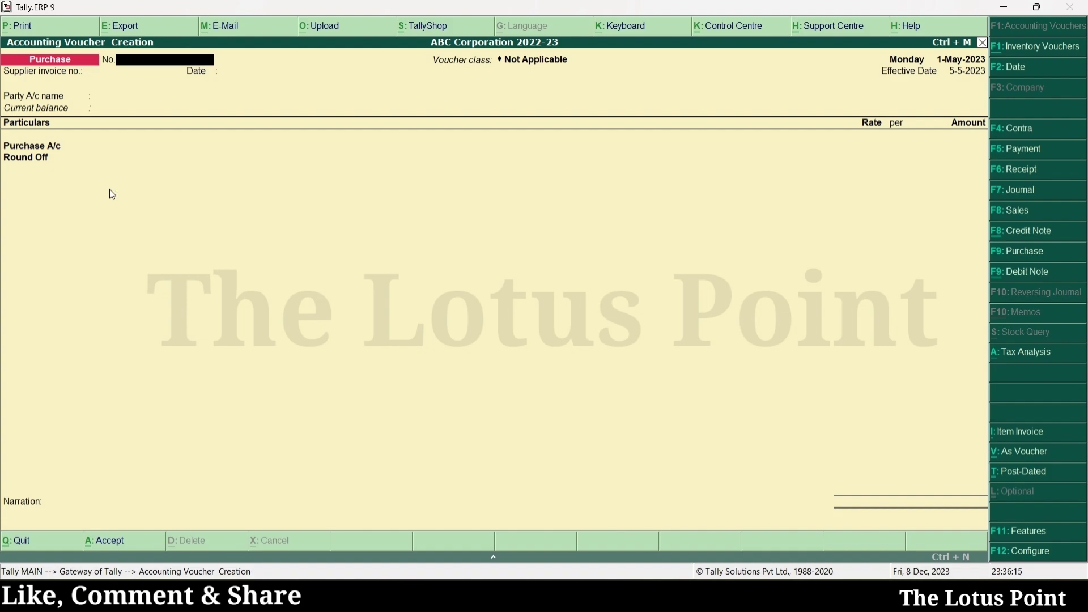
Step: Start a classless purchase voucher with supplier invoice number 212 dated 1-May-2023 and party account Cash
key(Return)
text(212)
key(Return)
key(Return)
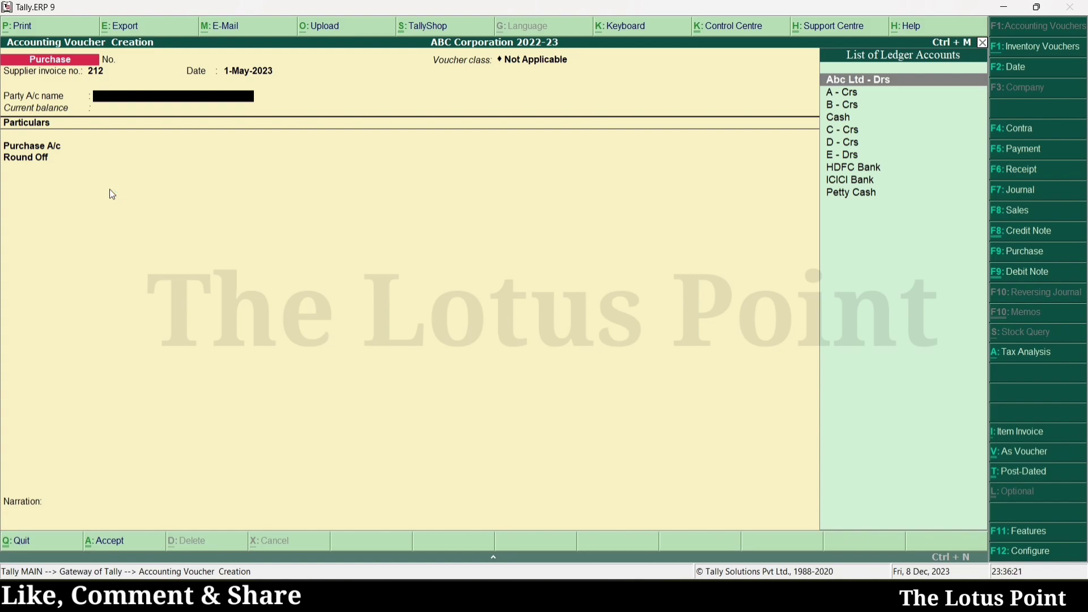
text(Cash)
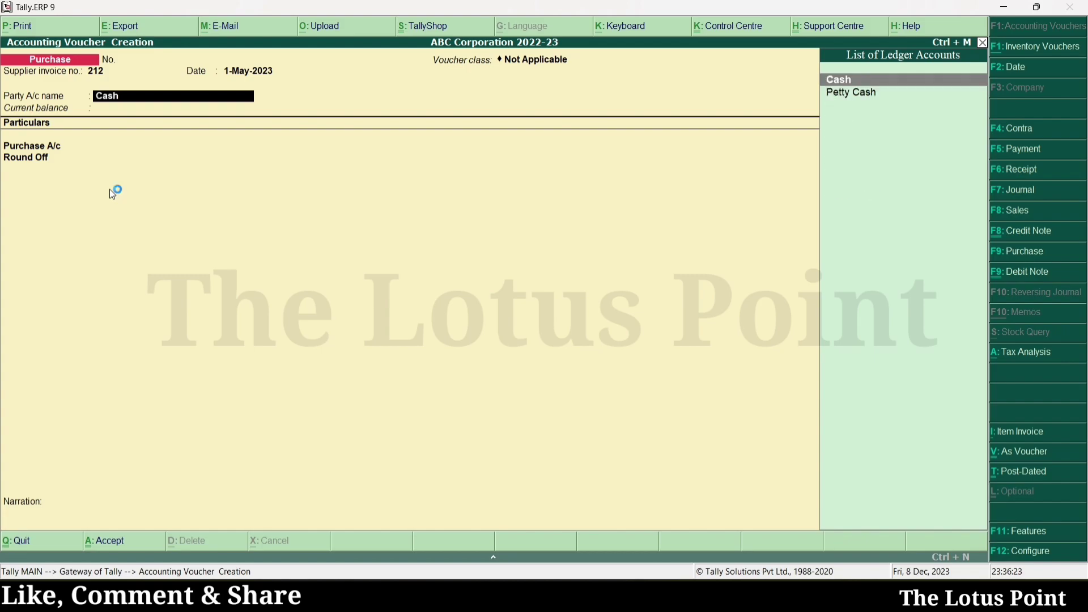
key(Return)
key(Return)
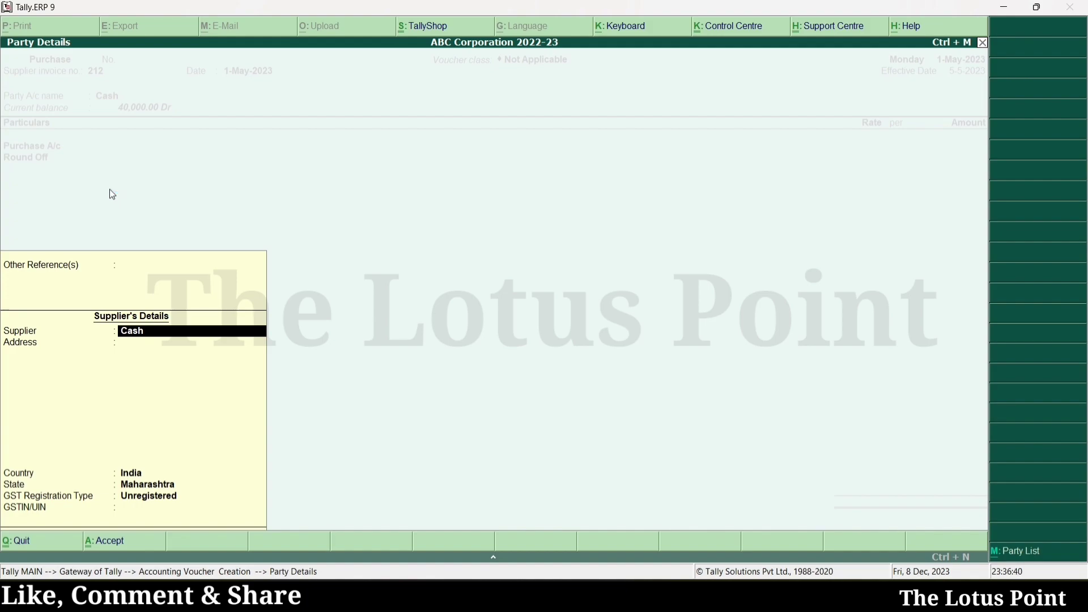
Step: Enter PVC Ent as the supplier of the cash purchase, with address Mumbai and GST registration type Regular
text(PVC)
text(Ent)
key(Return)
text(Mumbai)
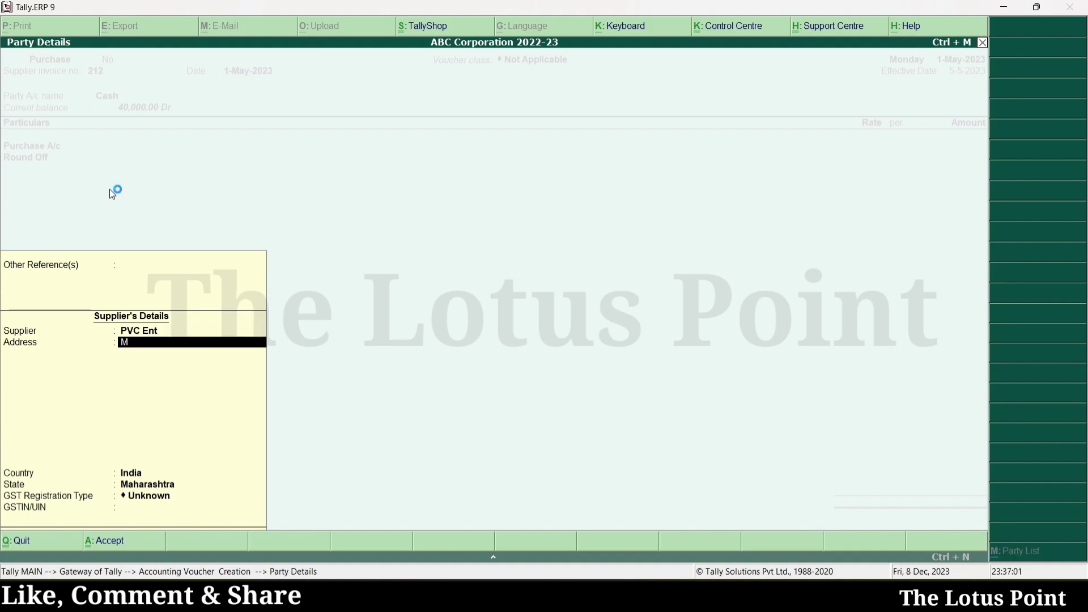
key(Return)
key(Return)
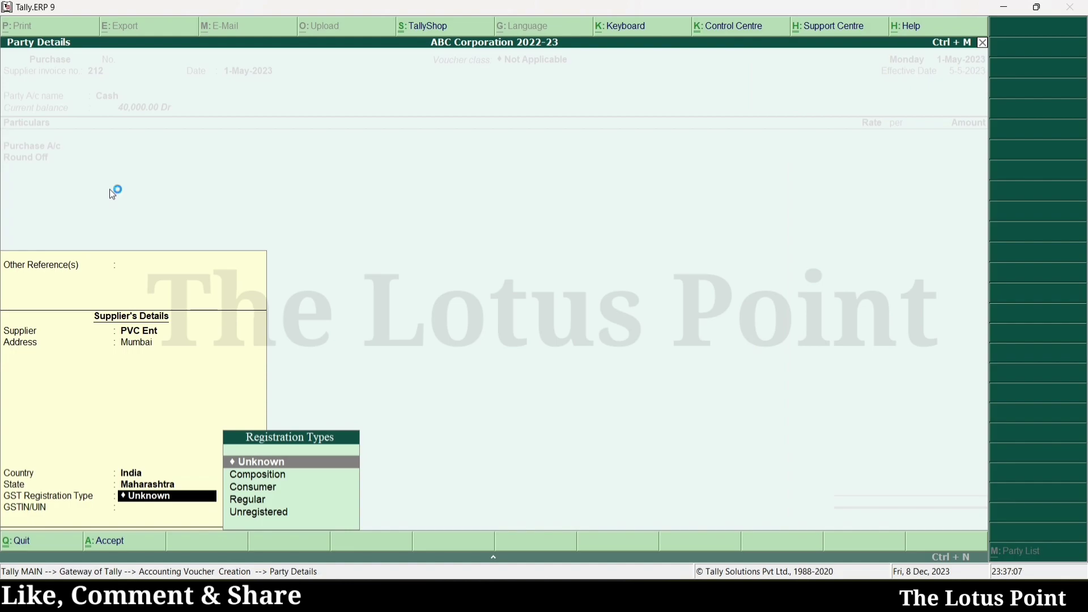
key(Down)
key(Down)
key(Down)
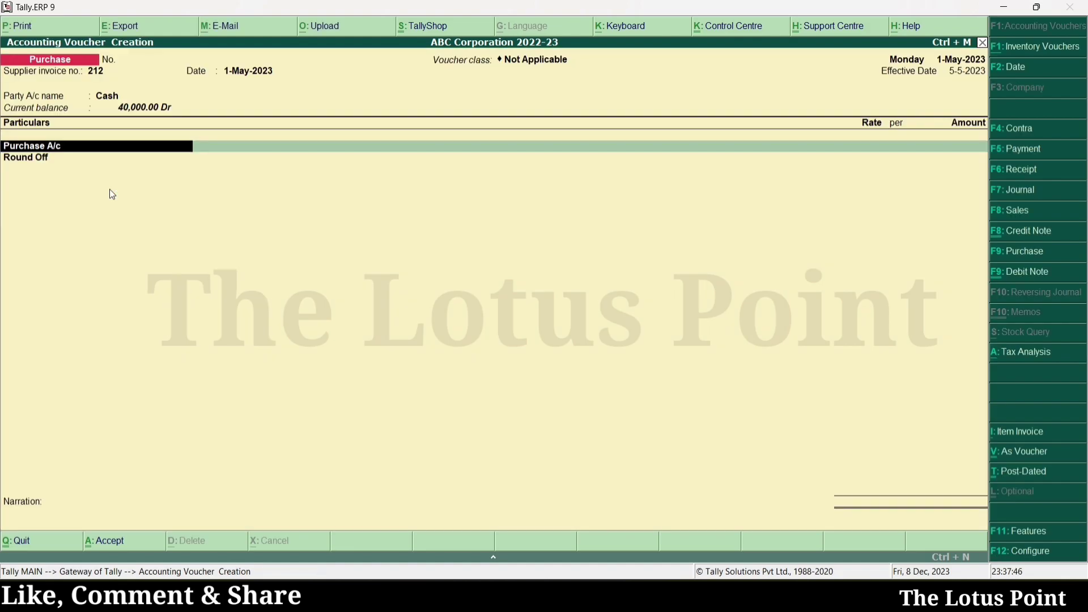